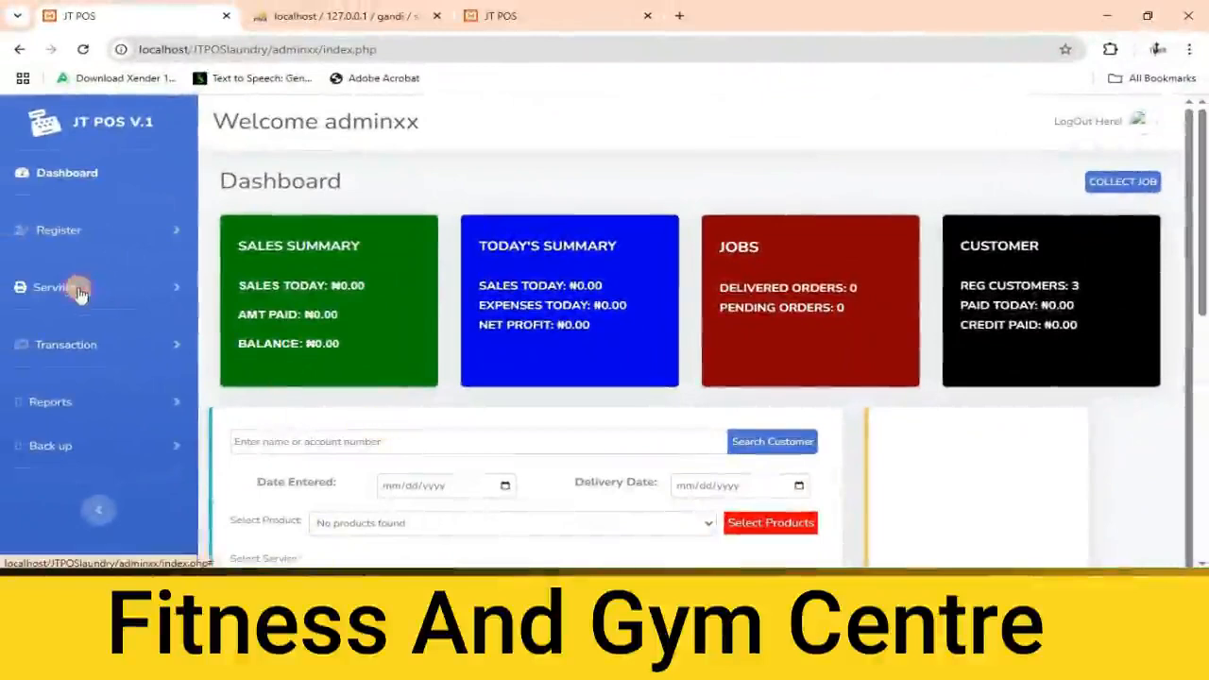
Add a product named Exercise with the code Ex to the product list.
left_click(87, 287)
left_click(59, 330)
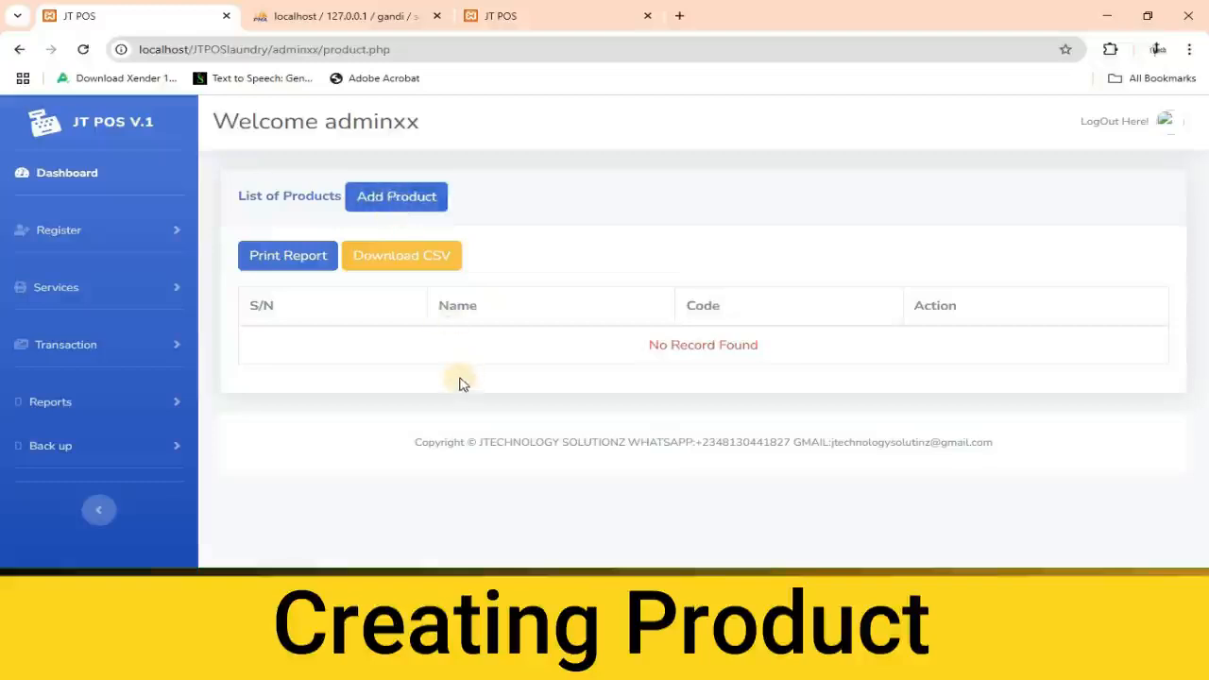
left_click(404, 195)
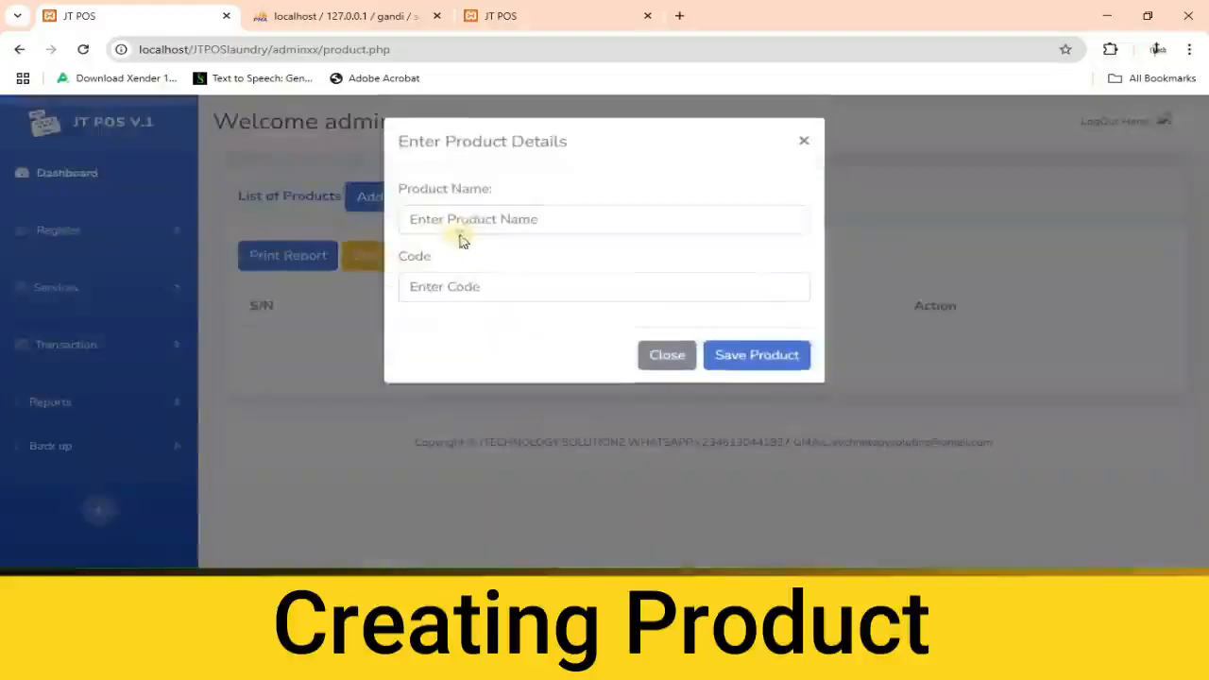
left_click(470, 221)
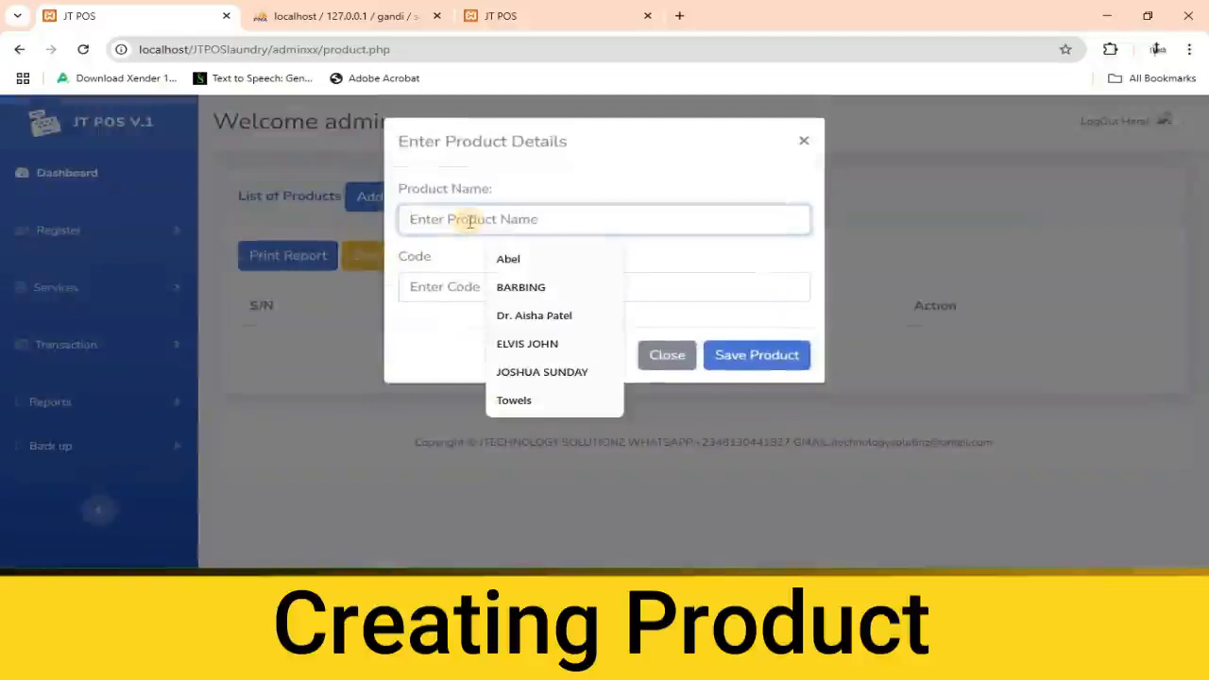
type("Exercise")
left_click(481, 286)
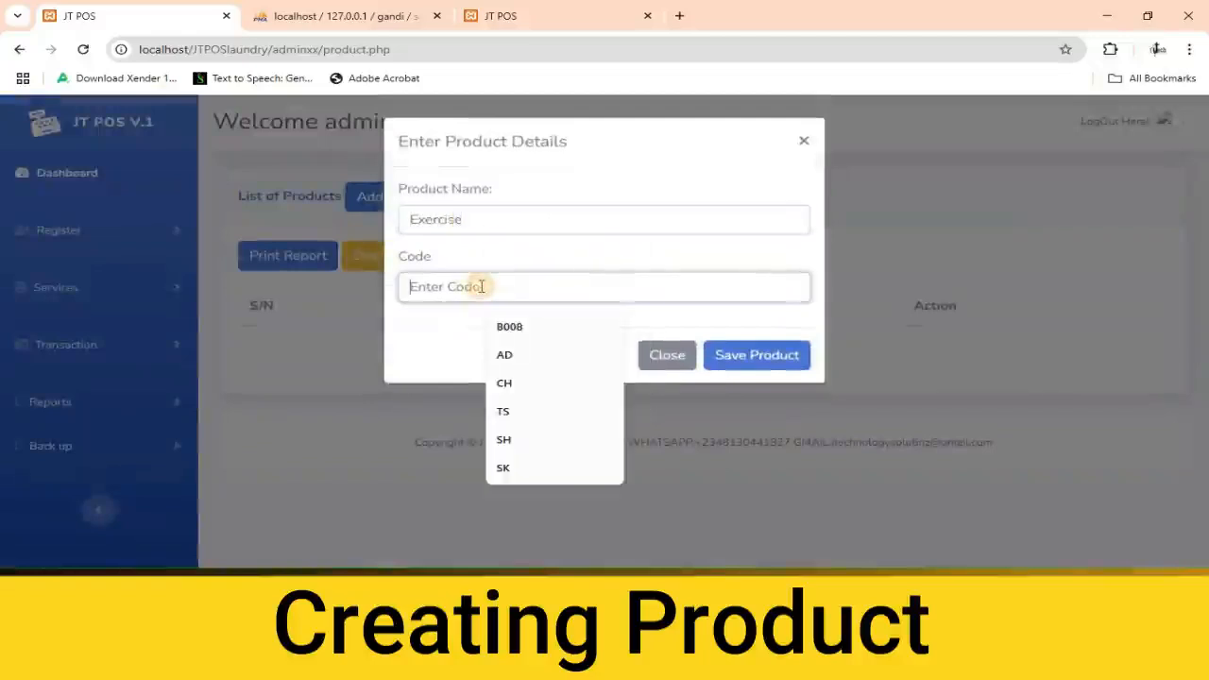
type("Ex")
left_click(736, 363)
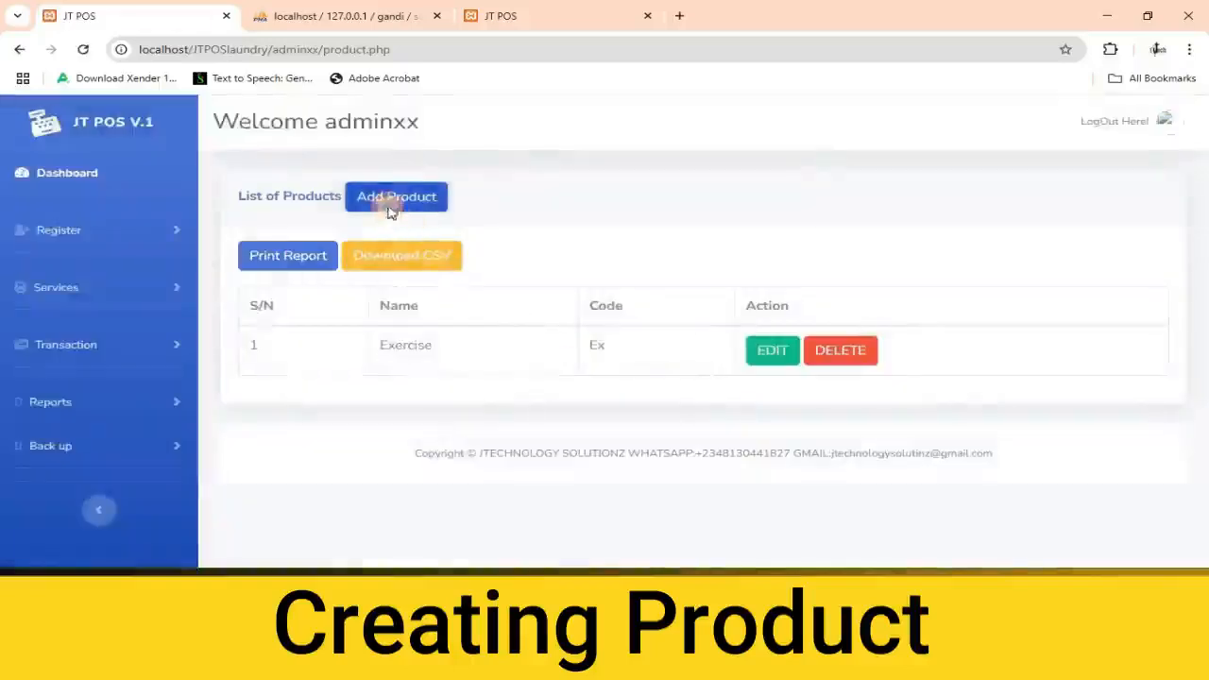
Add a product named Training with the code TG to the product list.
left_click(391, 212)
left_click(475, 220)
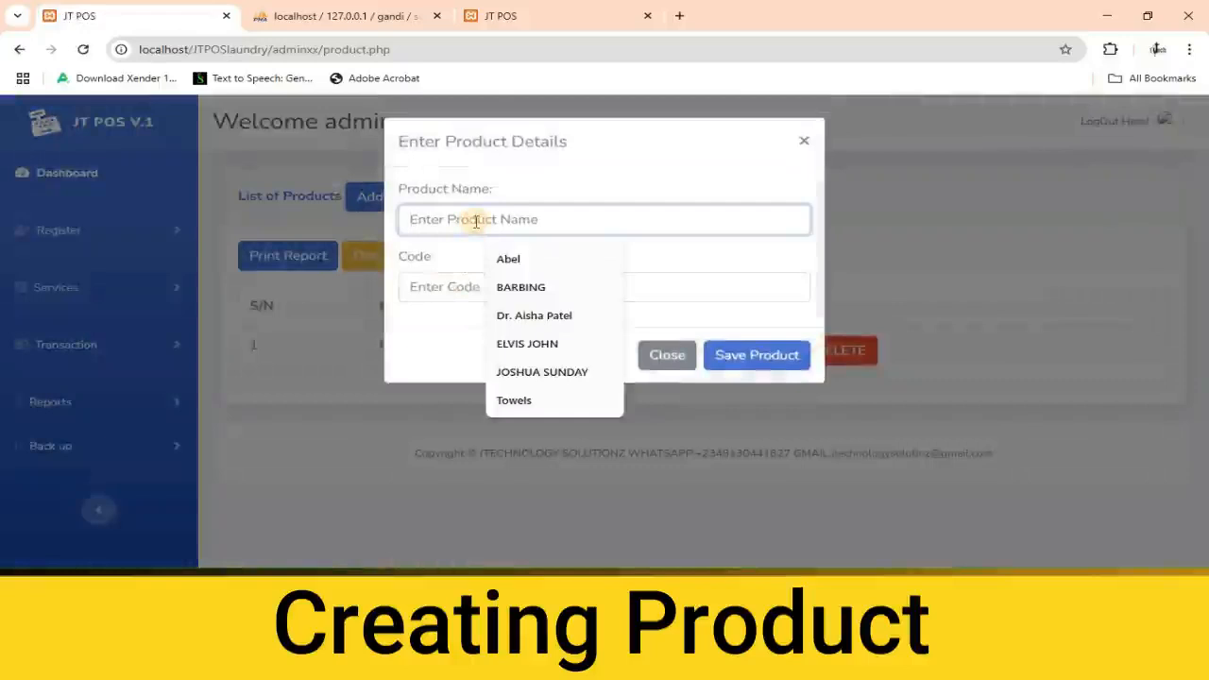
type("Training")
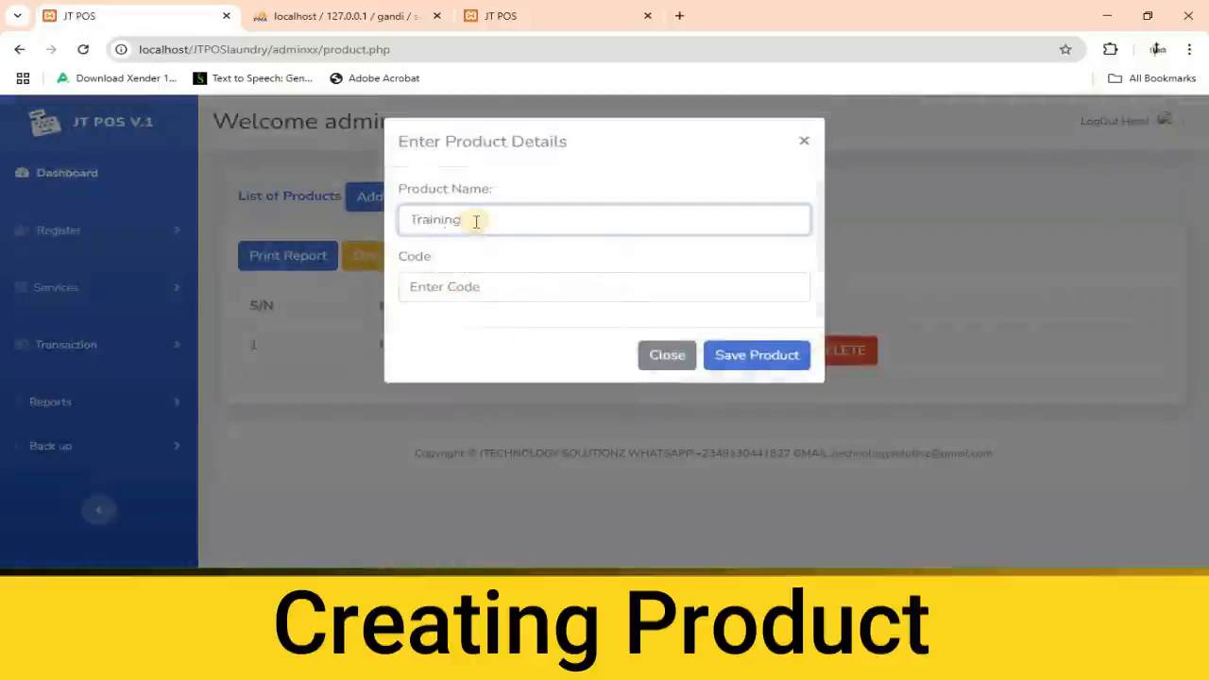
left_click(456, 289)
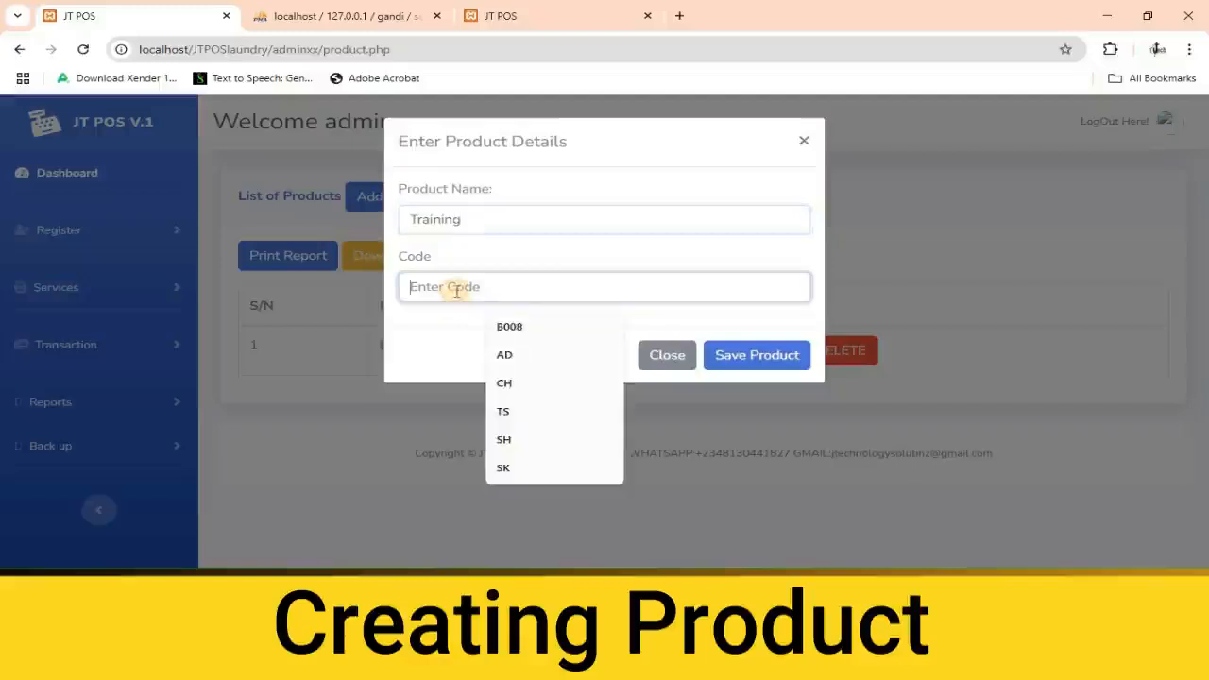
type("TG")
left_click(761, 365)
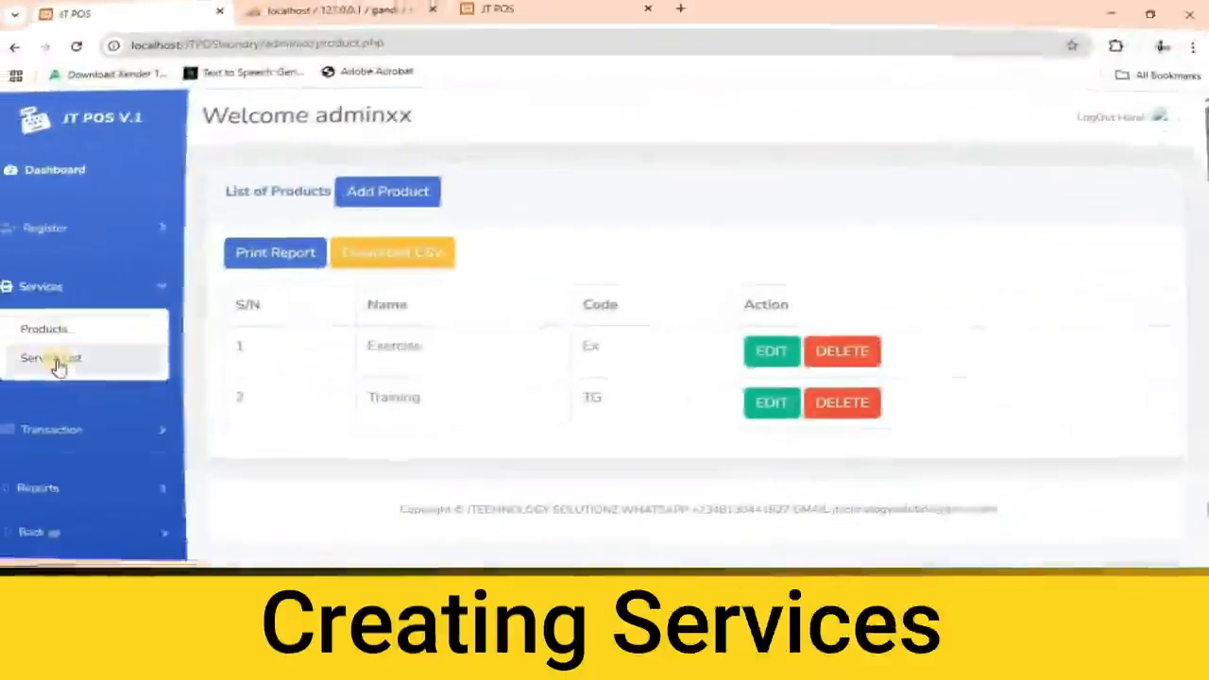
Add a service named Daily with the code DY to the service list.
left_click(67, 357)
left_click(390, 206)
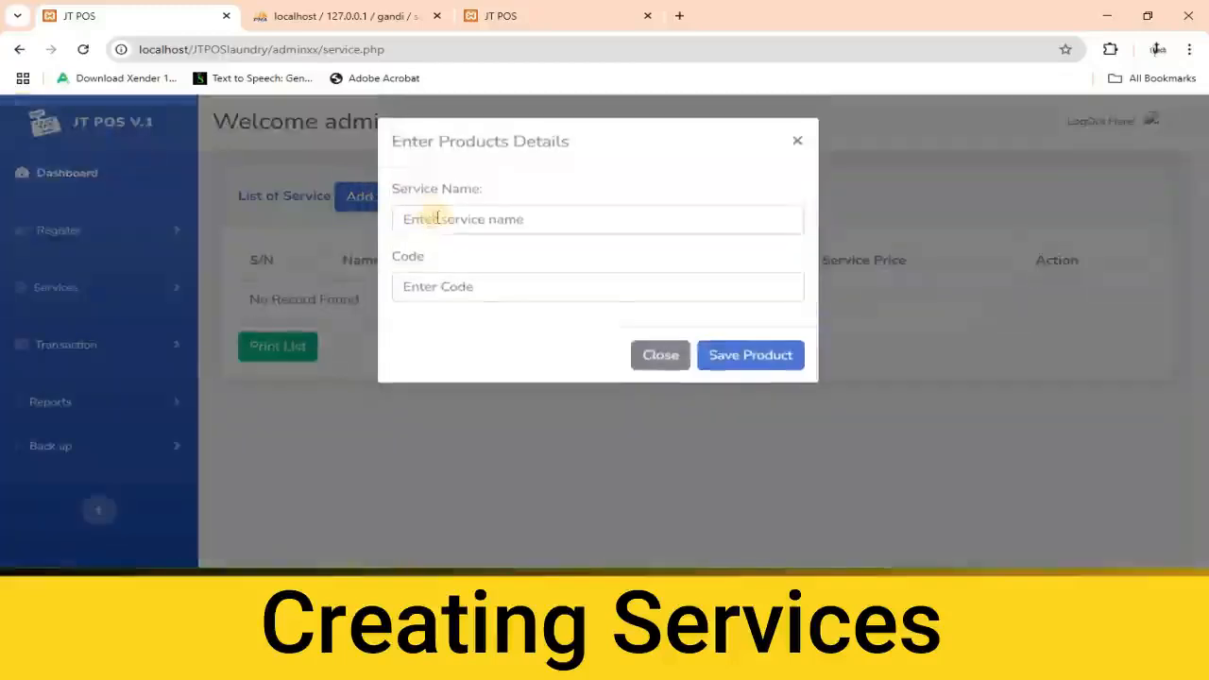
left_click(437, 218)
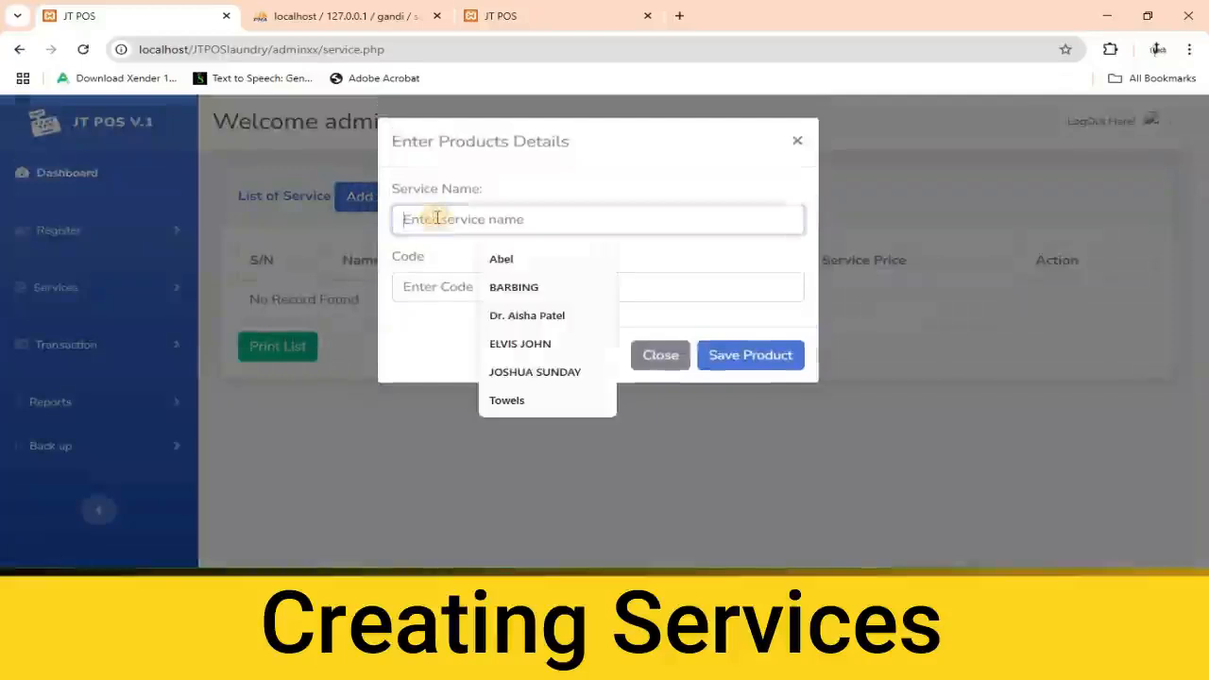
type("Da")
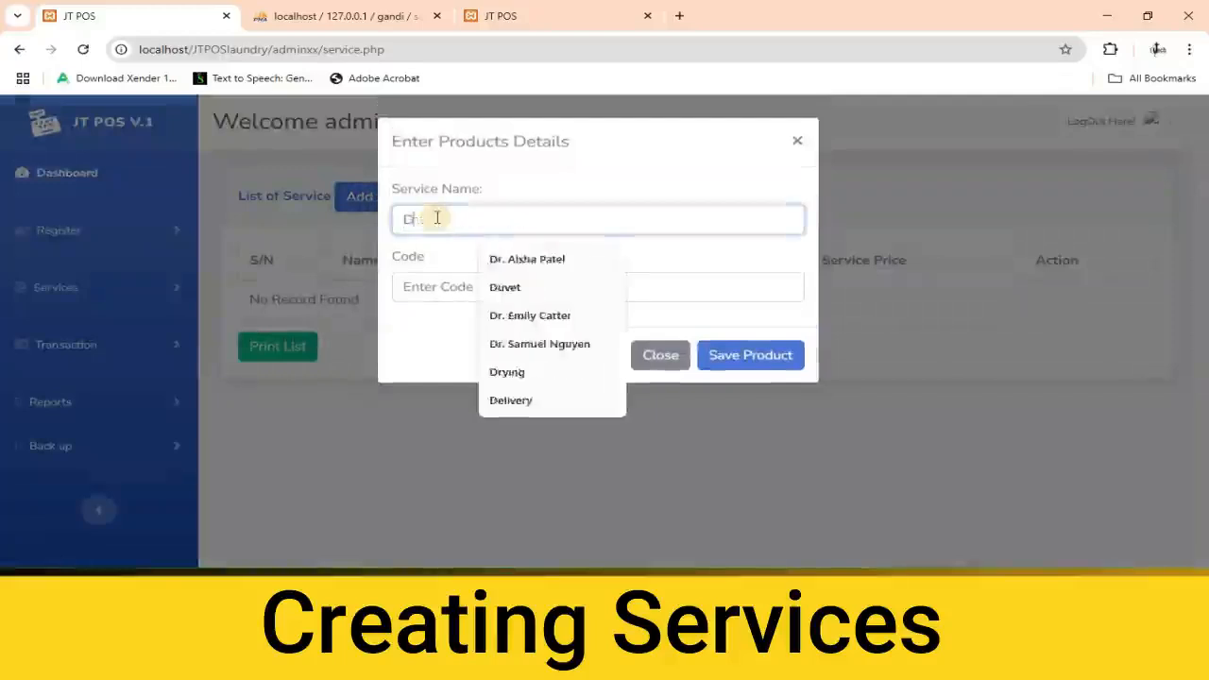
type("ily")
left_click(453, 298)
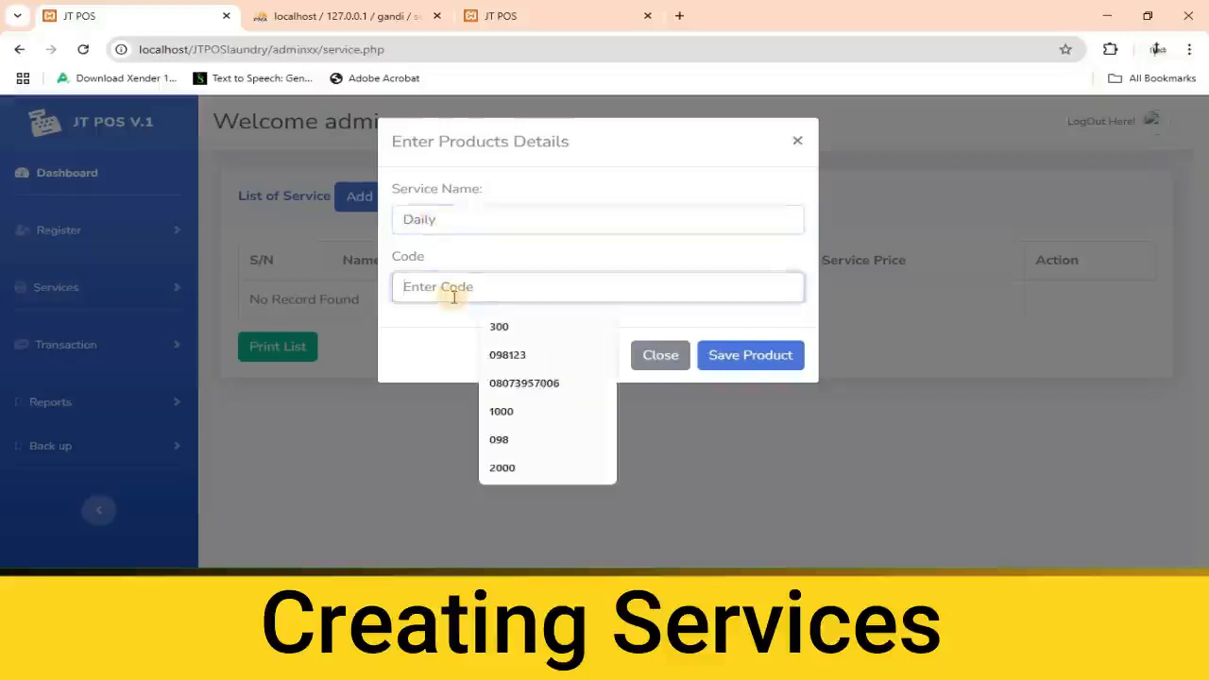
type("DY")
left_click(723, 354)
Add a service named Weekly with the code WY.
left_click(386, 200)
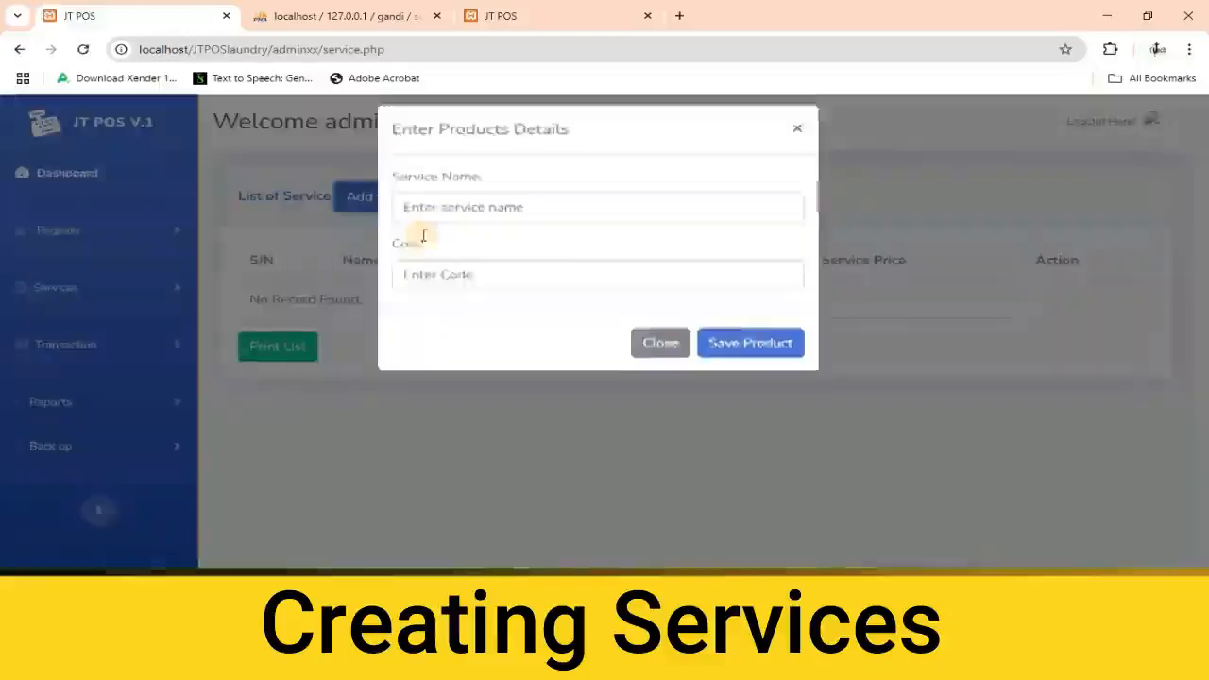
left_click(438, 220)
type("We")
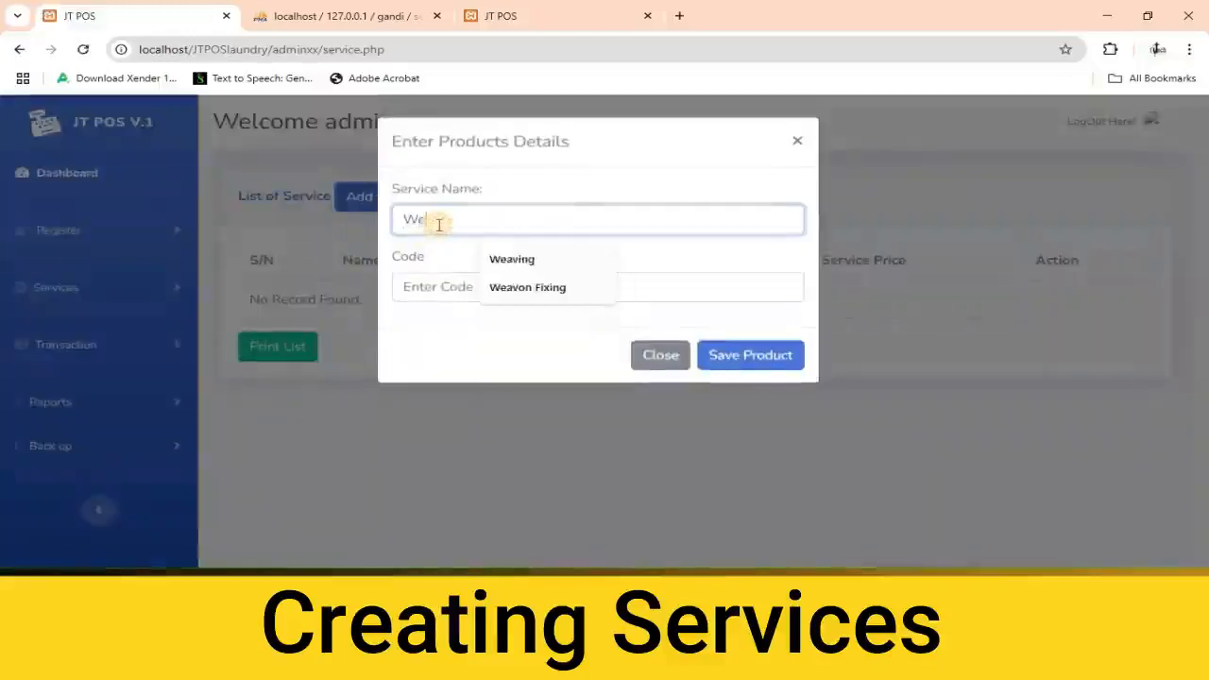
type("a")
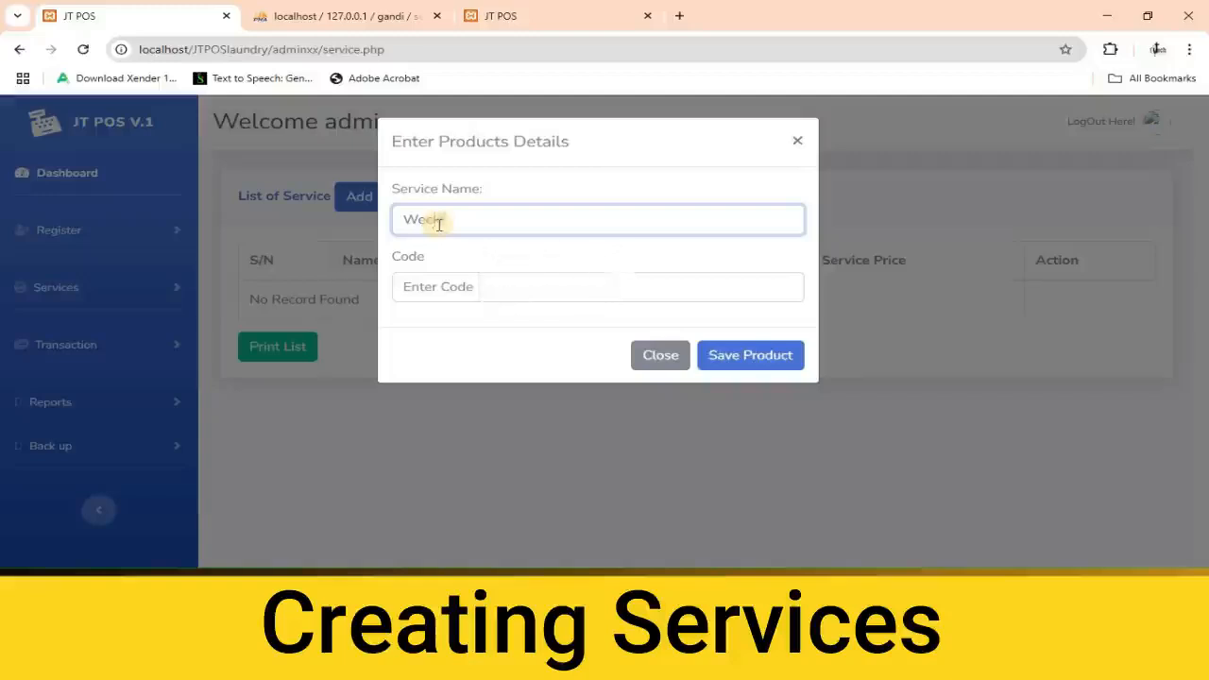
left_click(461, 288)
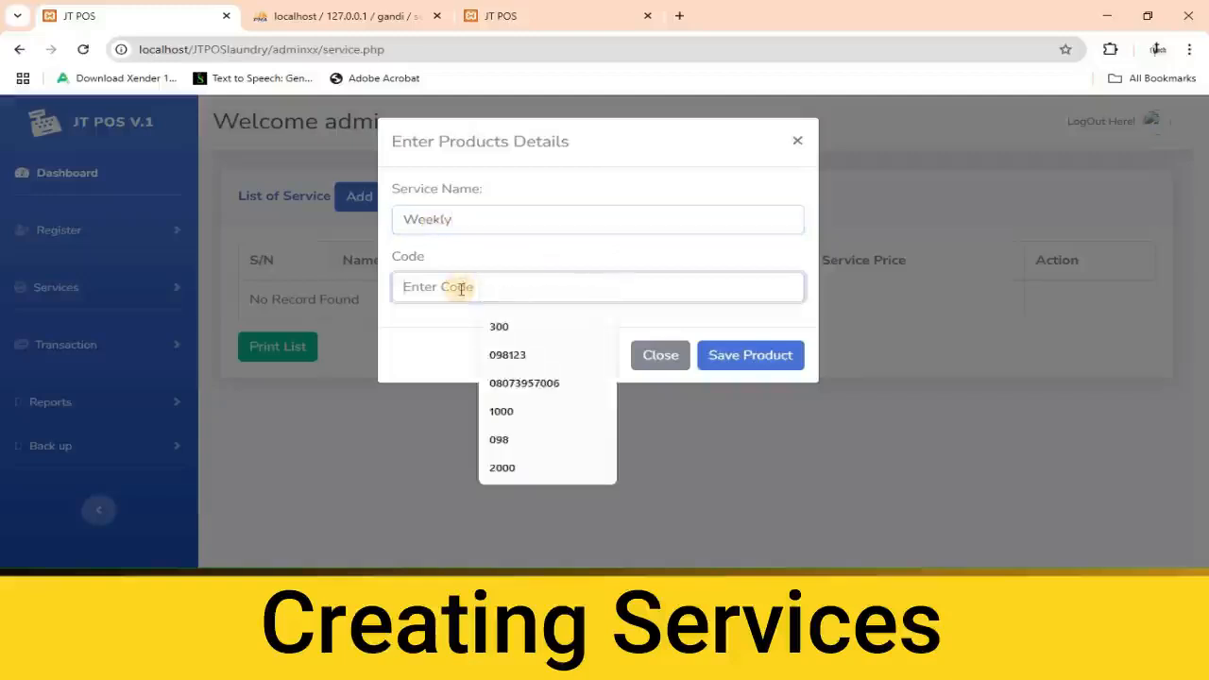
type("W")
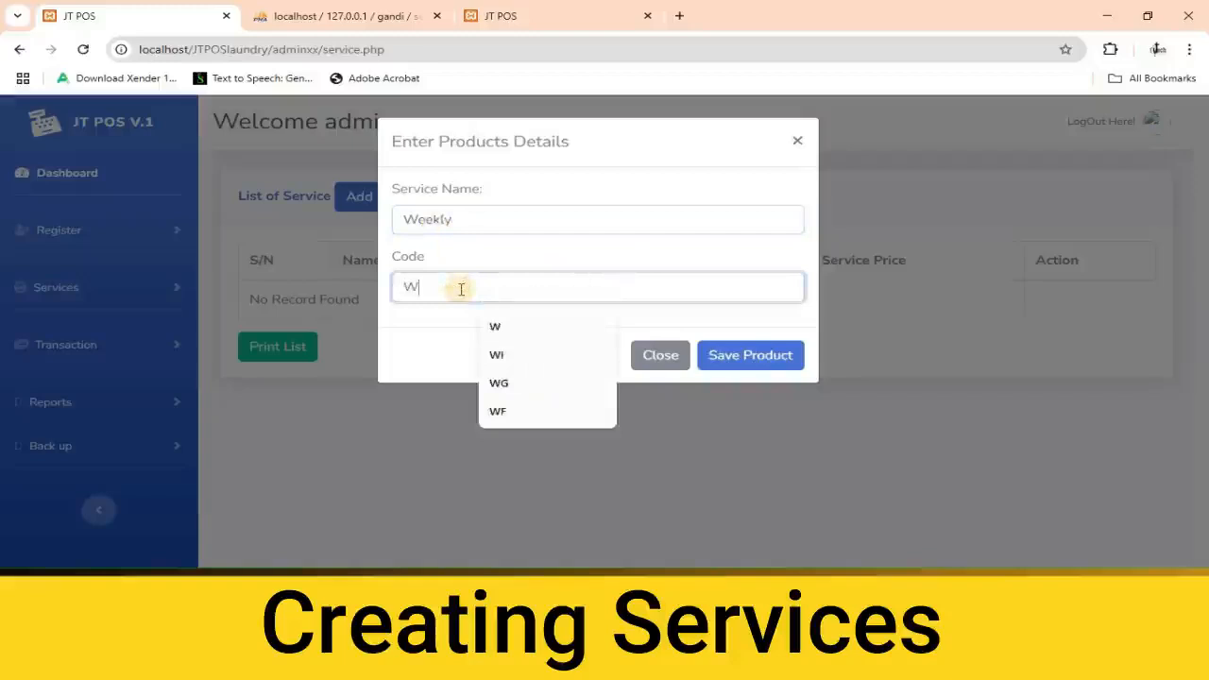
type("Y")
left_click(728, 355)
Add a service named Monthly with the code MY.
left_click(394, 198)
left_click(457, 226)
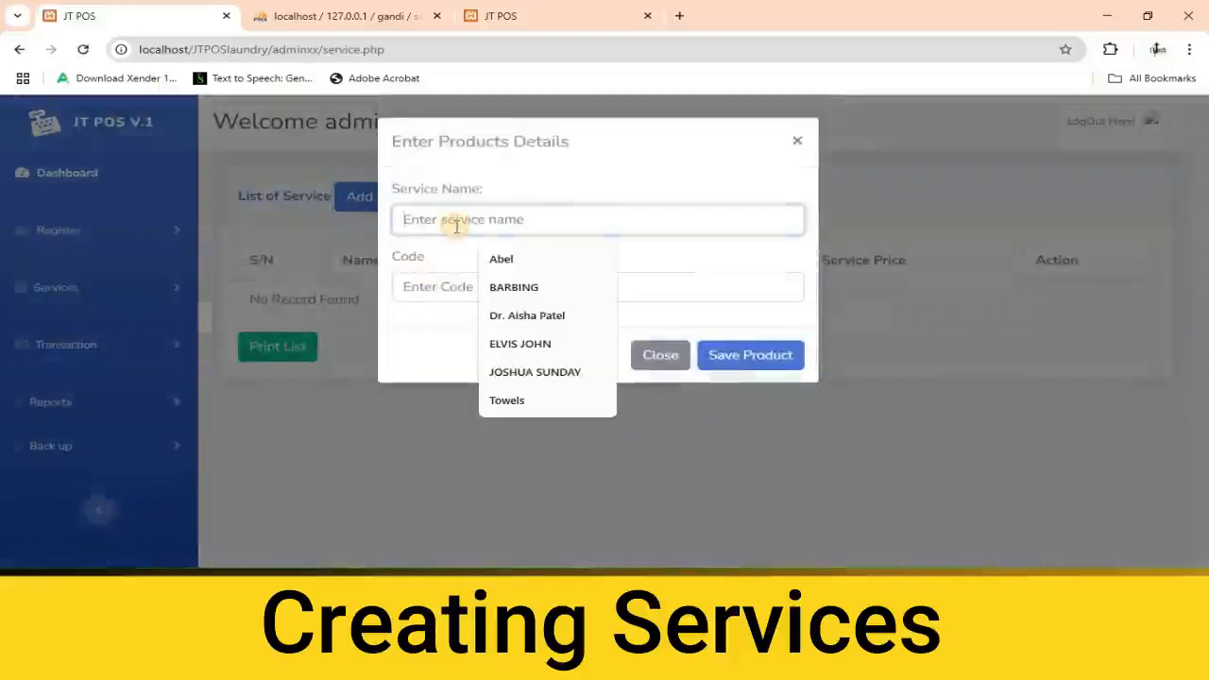
type("Monthly")
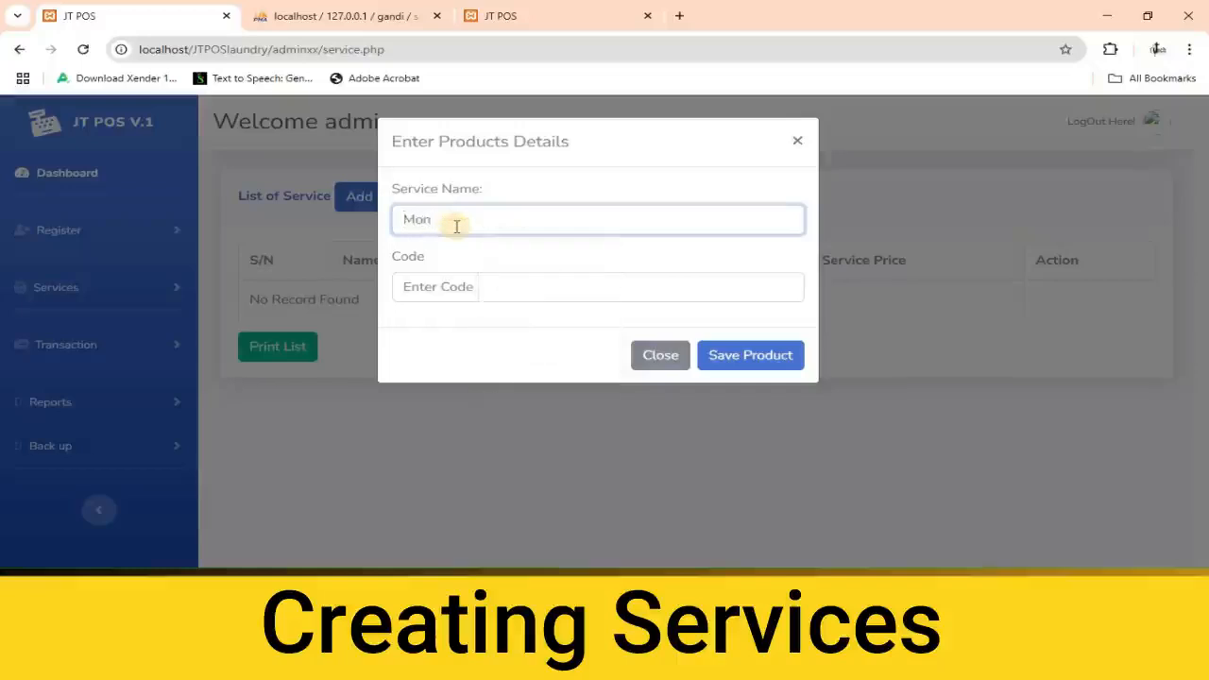
left_click(445, 286)
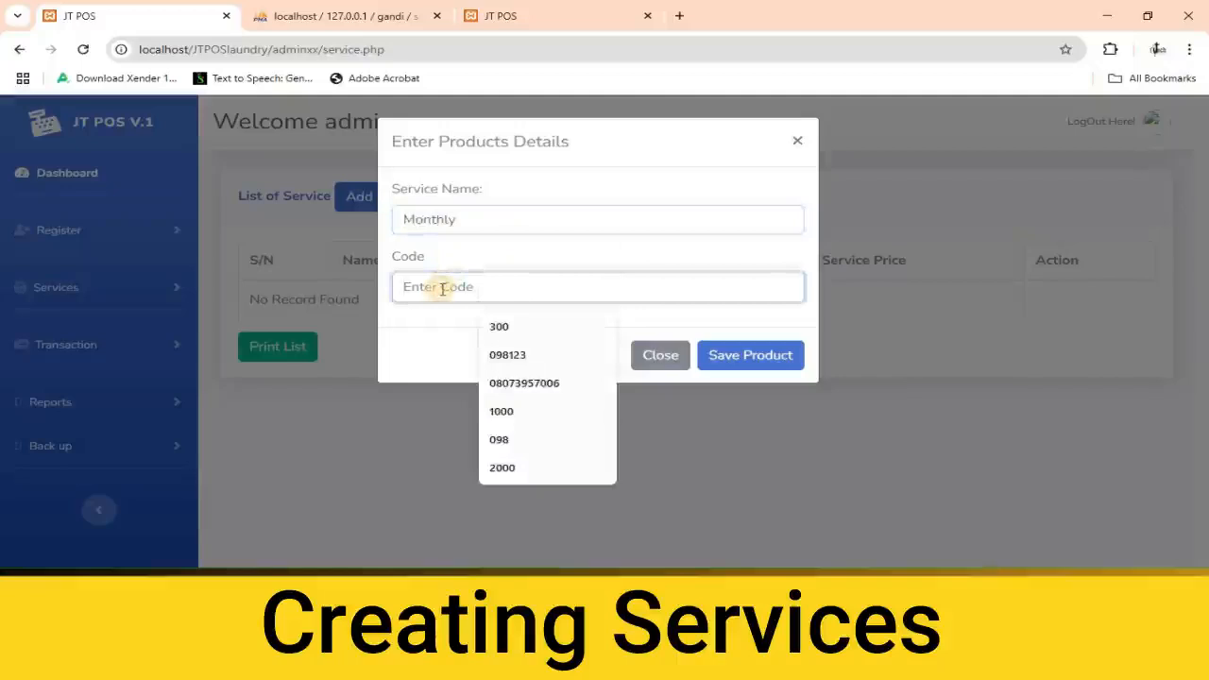
type("MY")
left_click(742, 366)
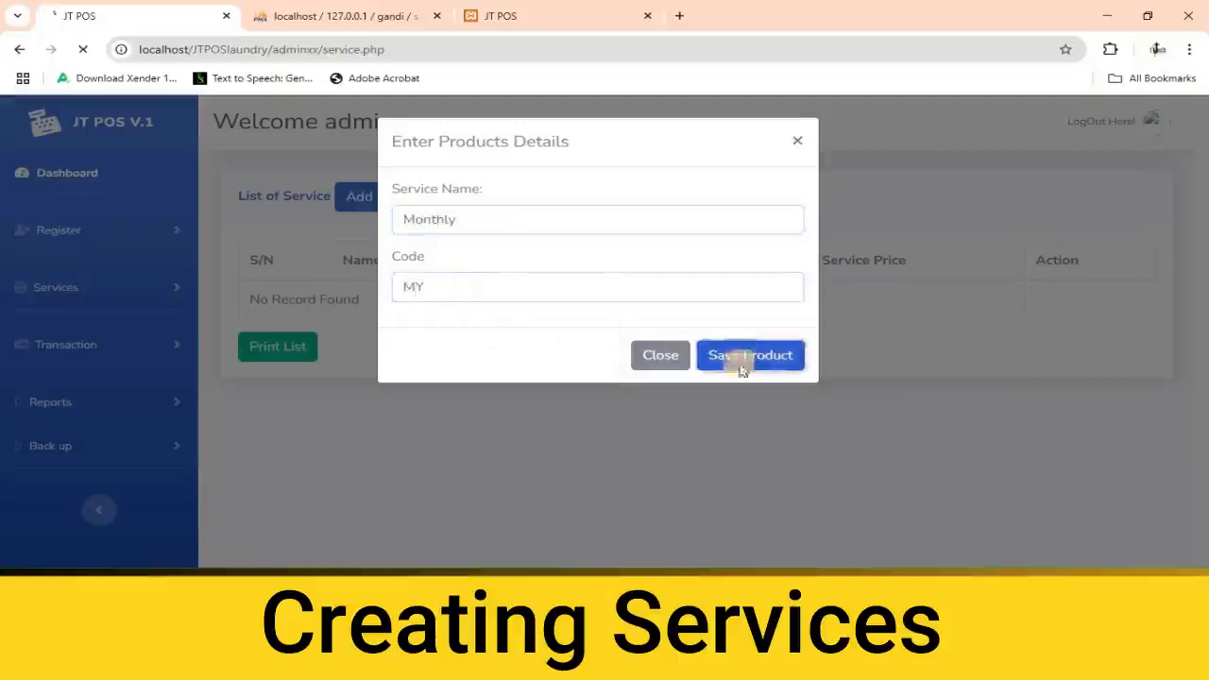
Add a service named Yearly with the code YY.
left_click(389, 202)
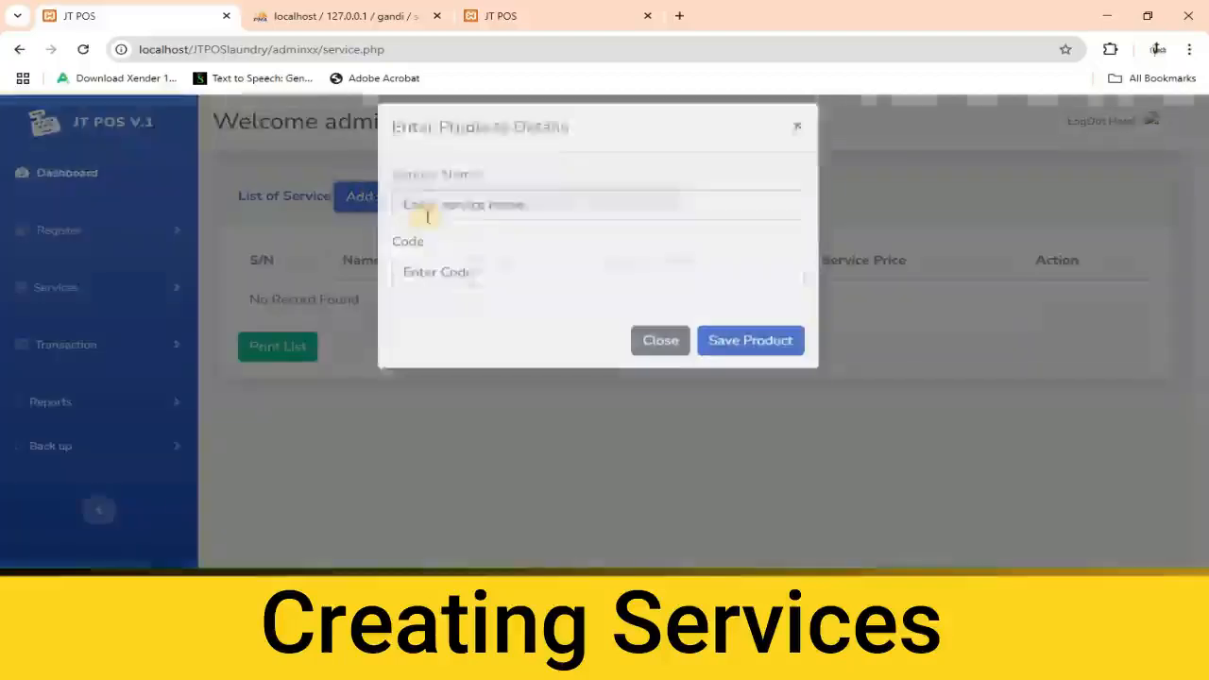
left_click(451, 218)
type("Yearly")
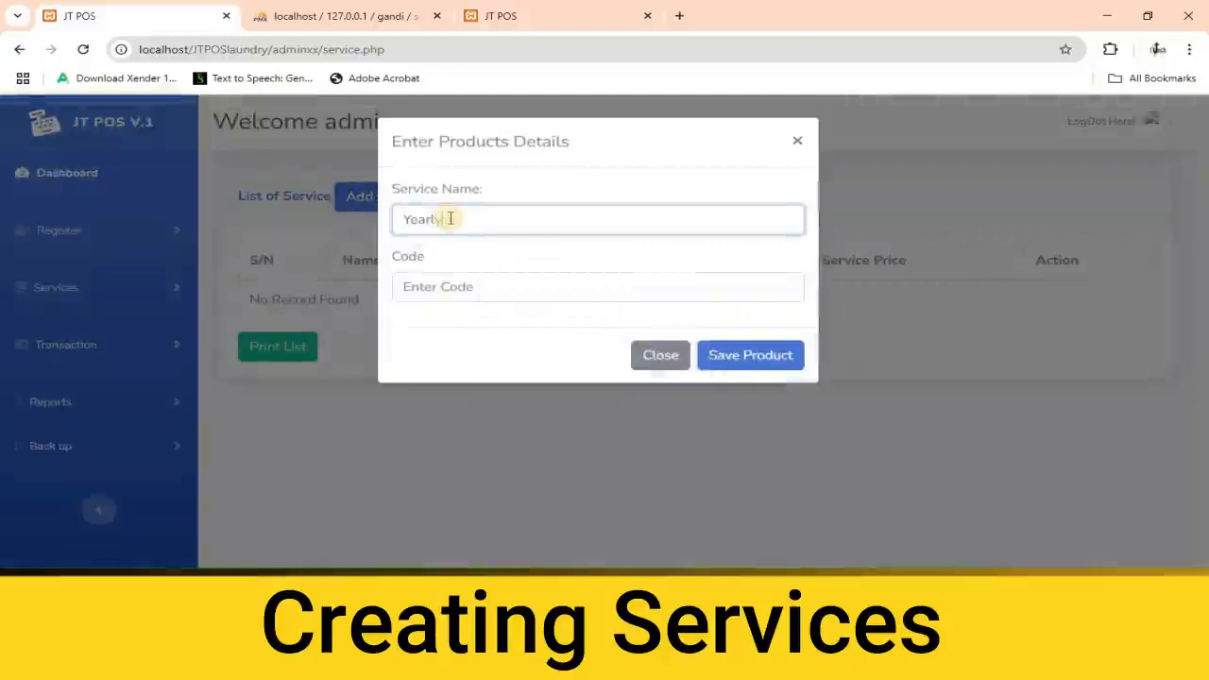
left_click(437, 279)
type("YY")
left_click(722, 356)
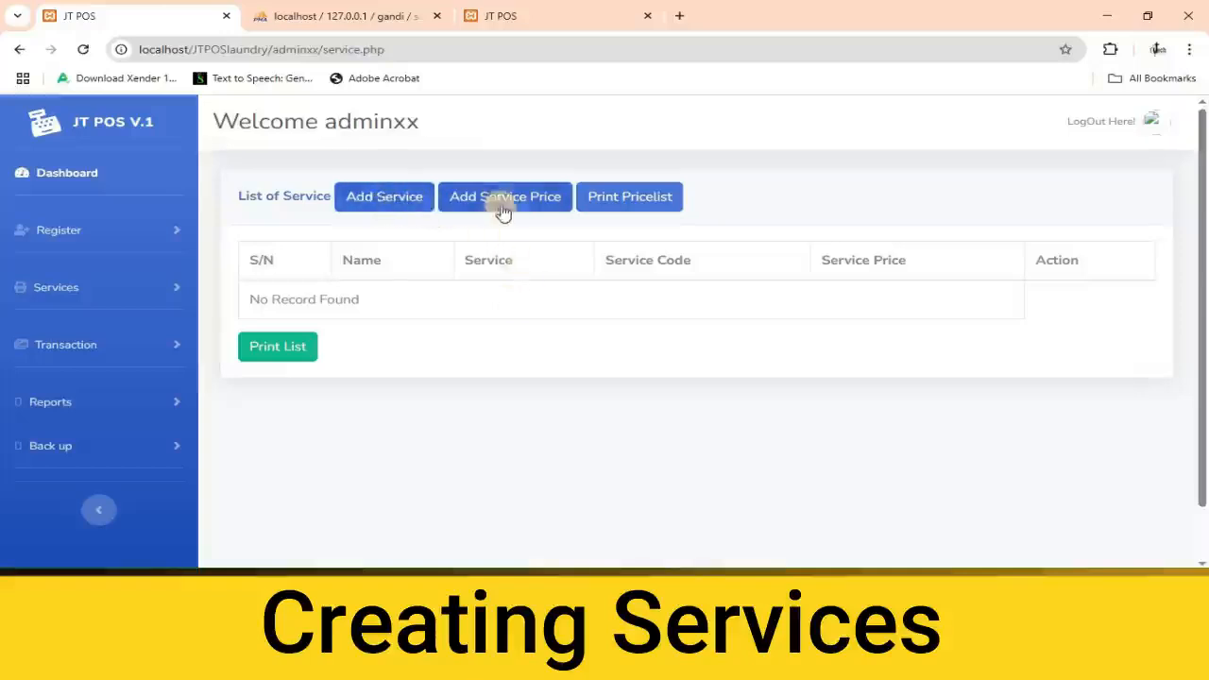
Add a service price of 5000 for the Exercise product with service code DY.
left_click(502, 209)
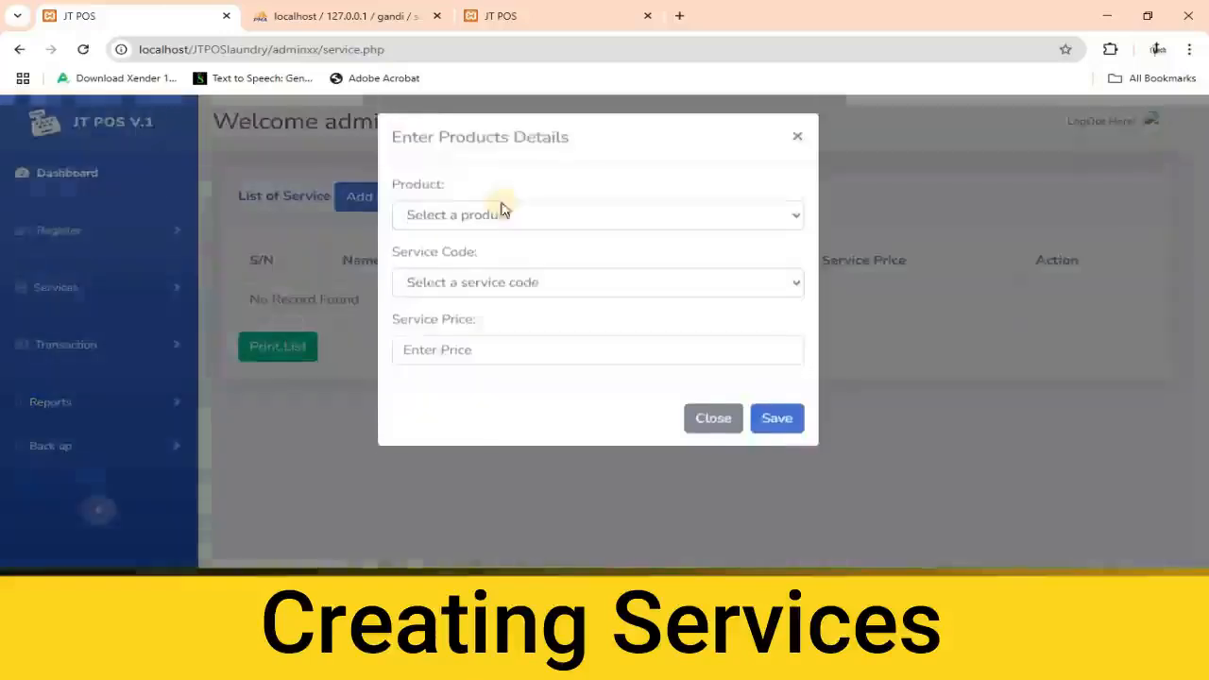
left_click(531, 221)
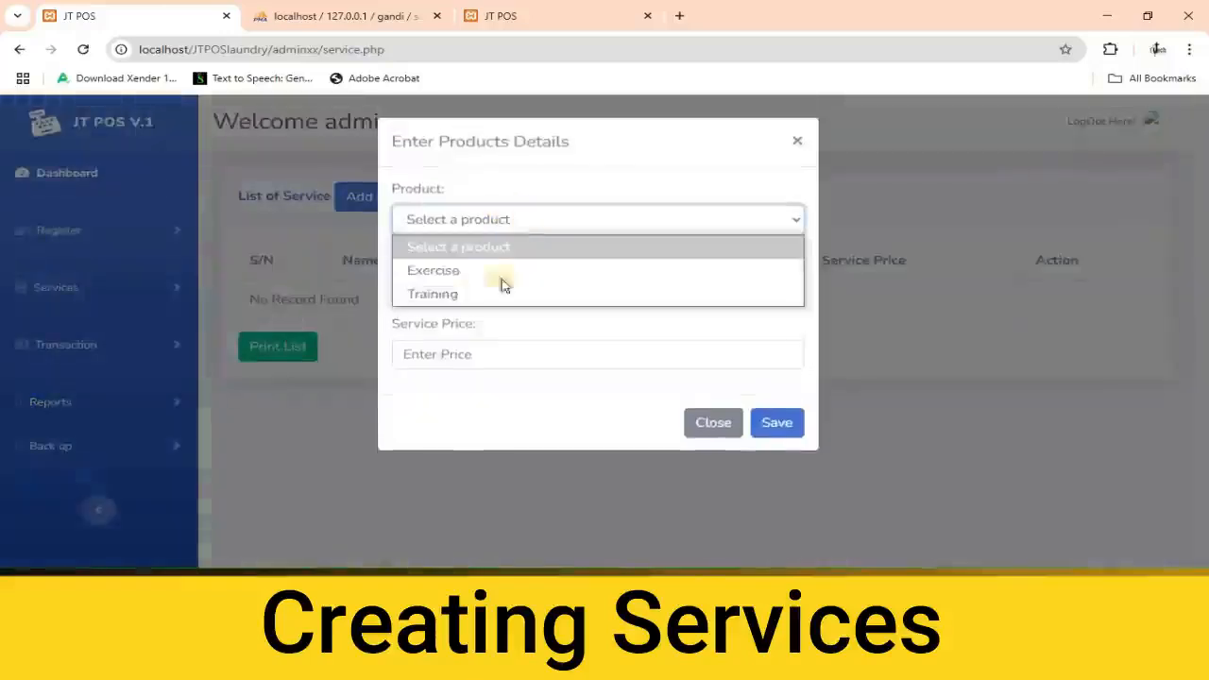
left_click(442, 271)
left_click(484, 296)
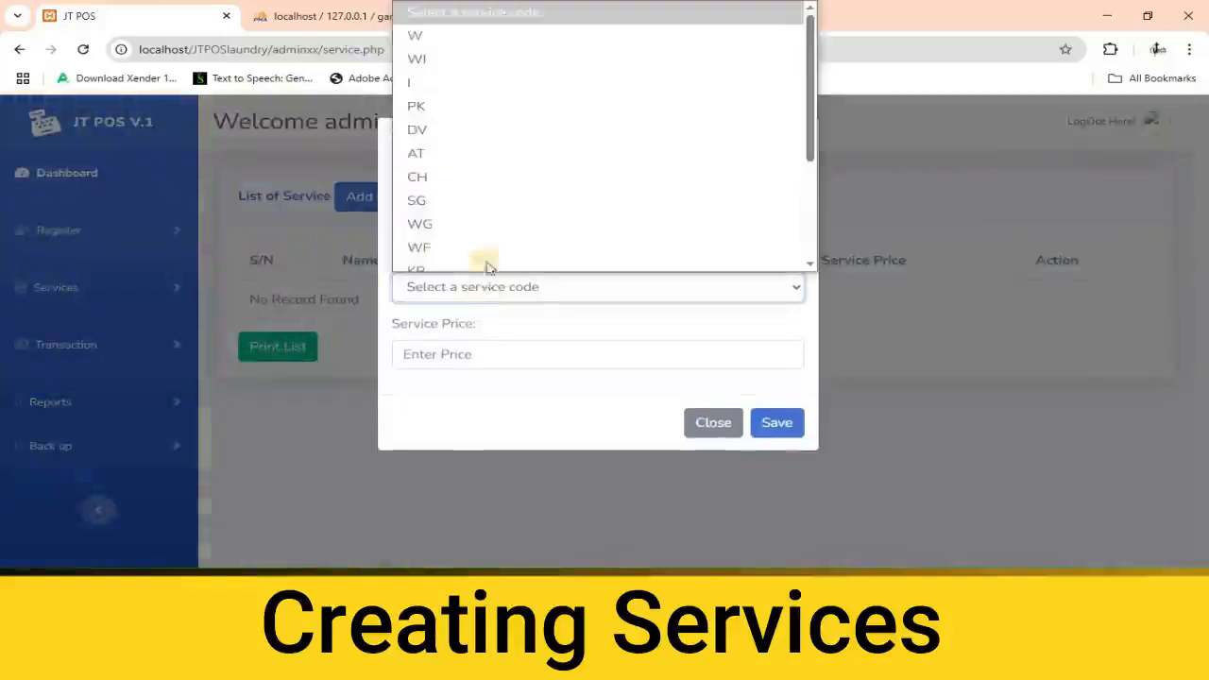
scroll(477, 189, "down", 3)
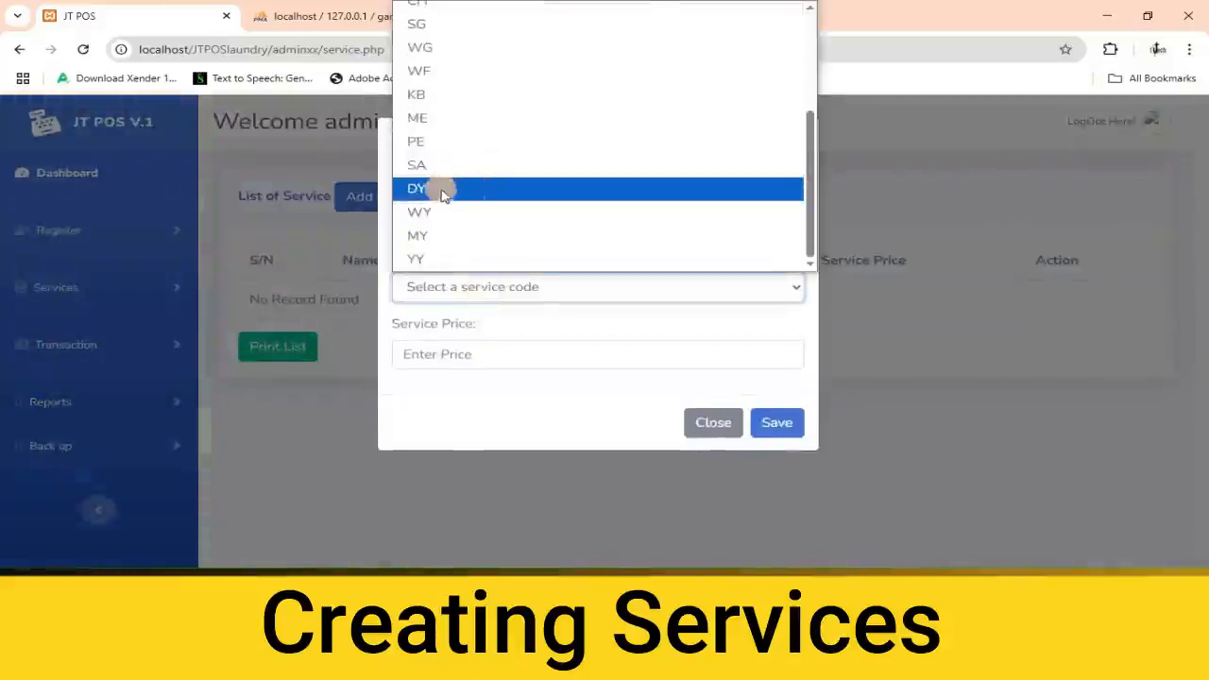
left_click(424, 189)
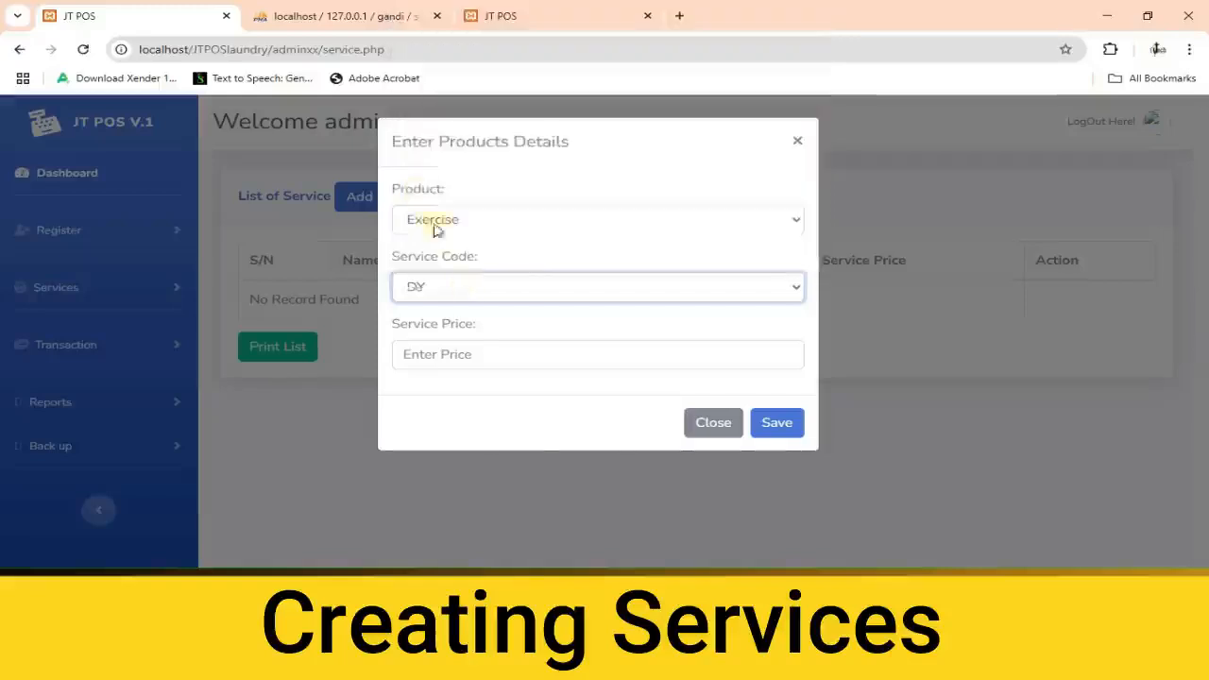
left_click(444, 351)
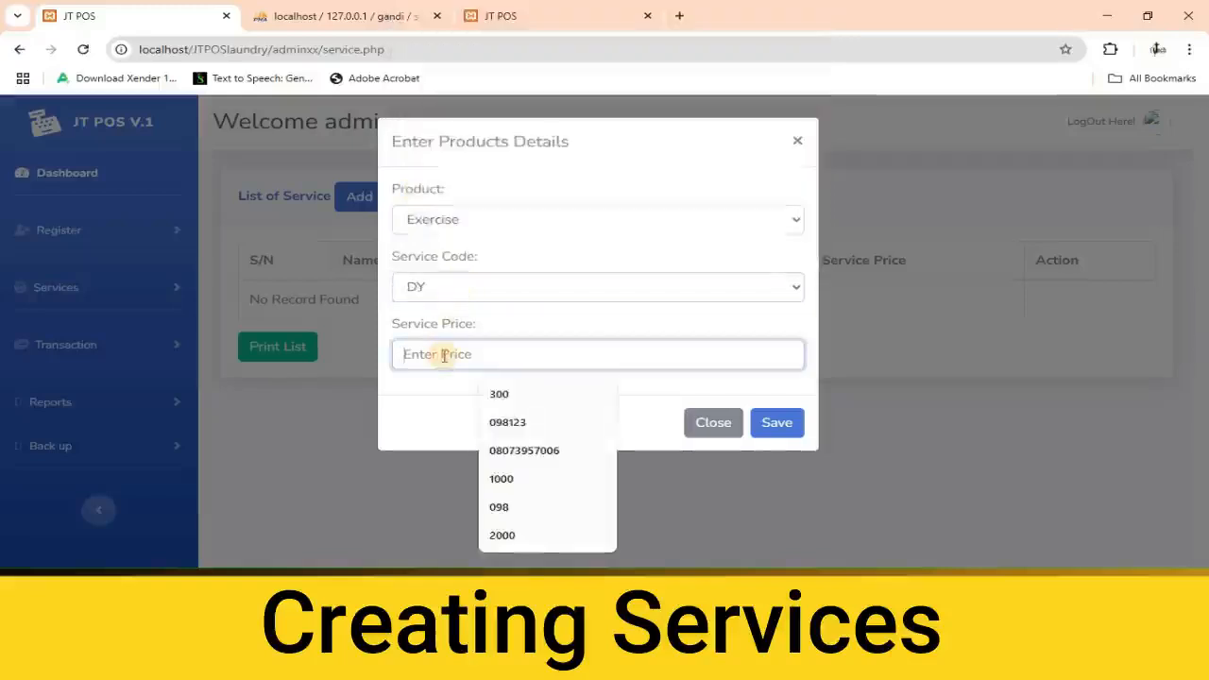
type("5000")
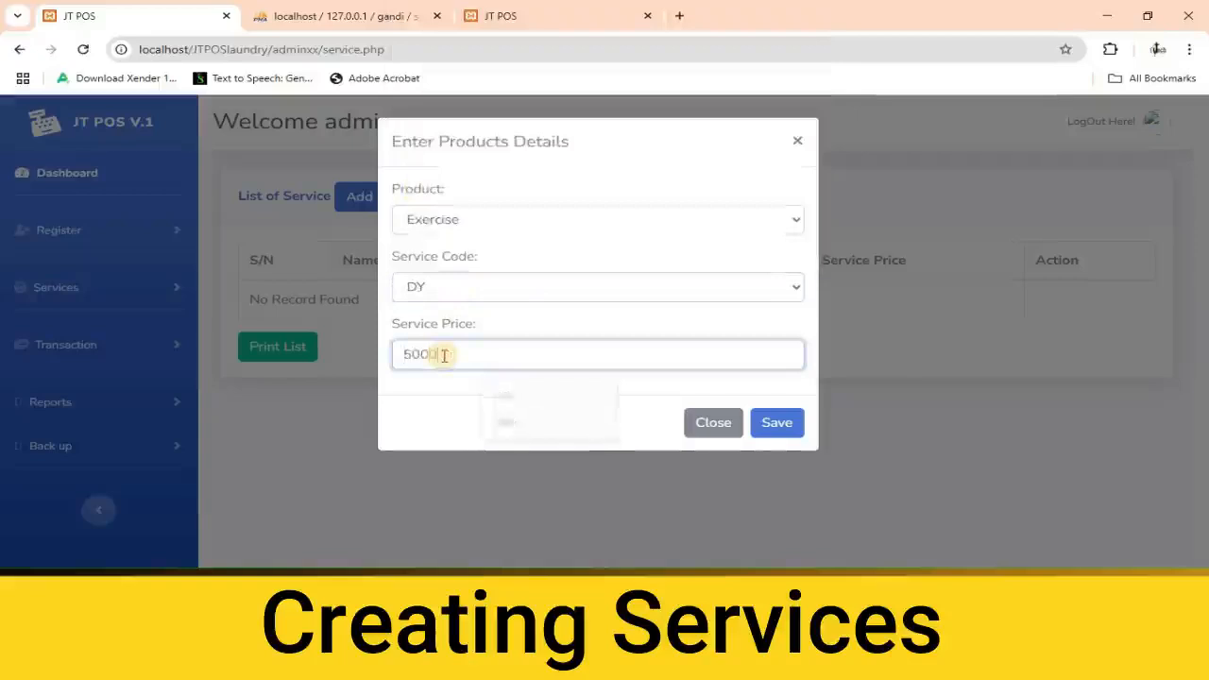
left_click(774, 430)
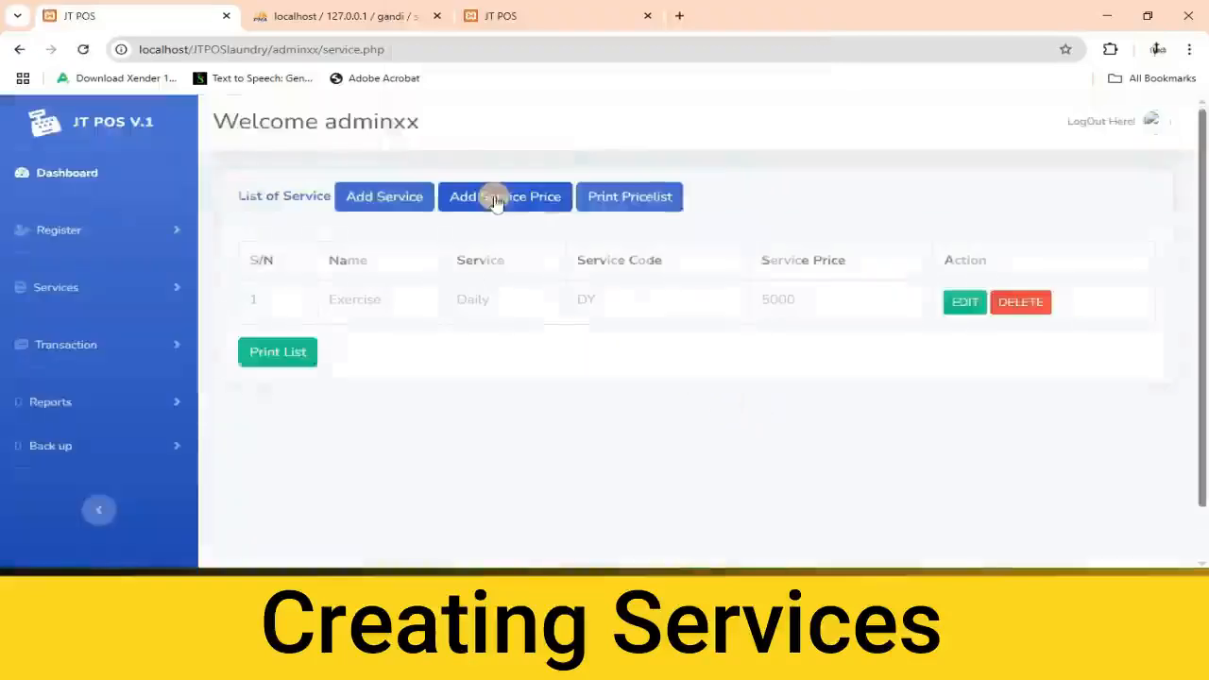
Add a service price of 20000 for the Exercise product with service code WY.
left_click(493, 198)
left_click(517, 225)
left_click(451, 270)
left_click(487, 288)
scroll(481, 251, "down", 3)
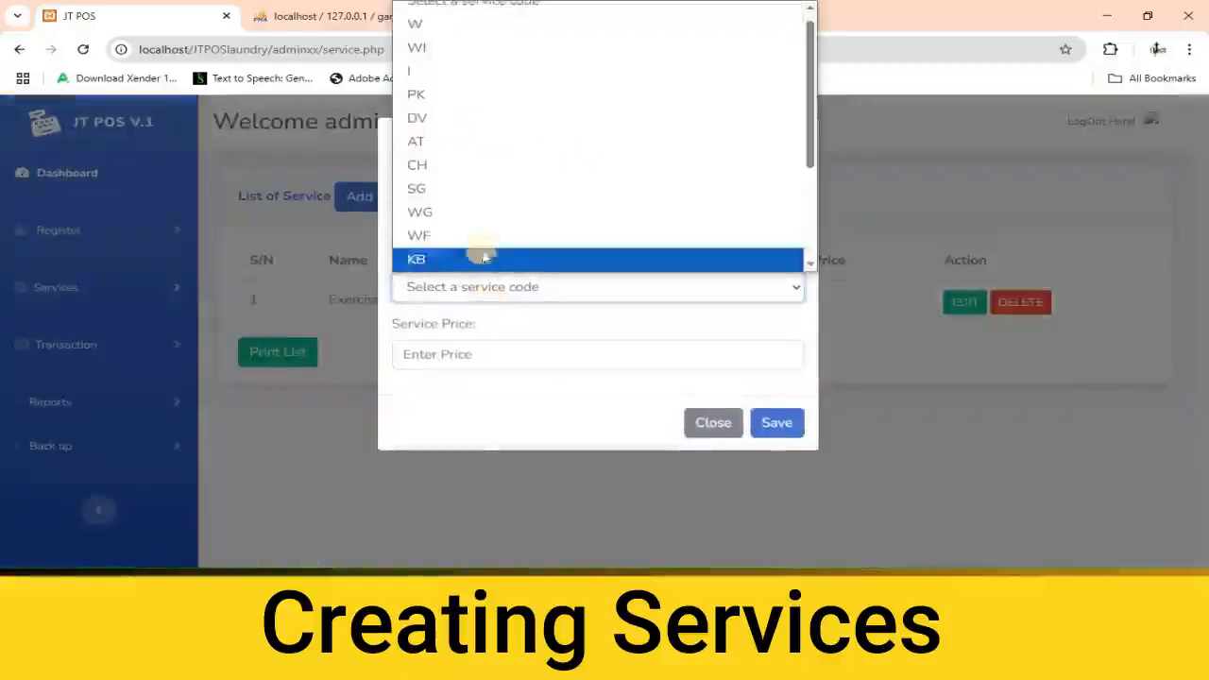
left_click(426, 214)
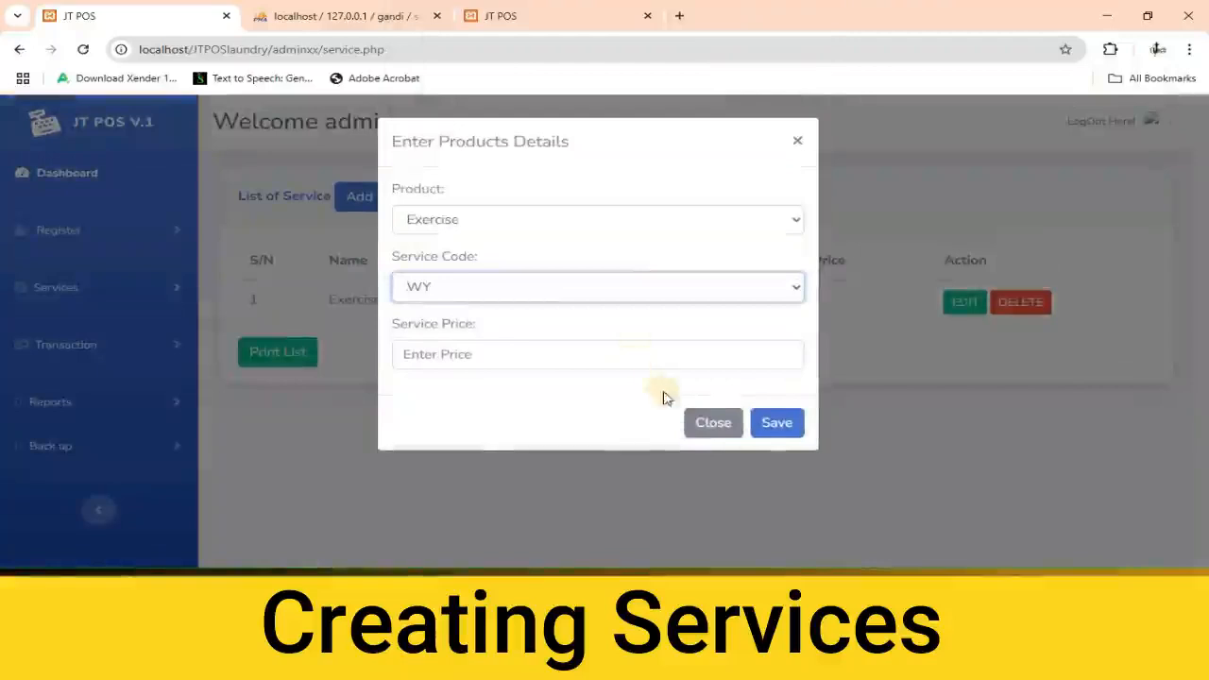
left_click(534, 365)
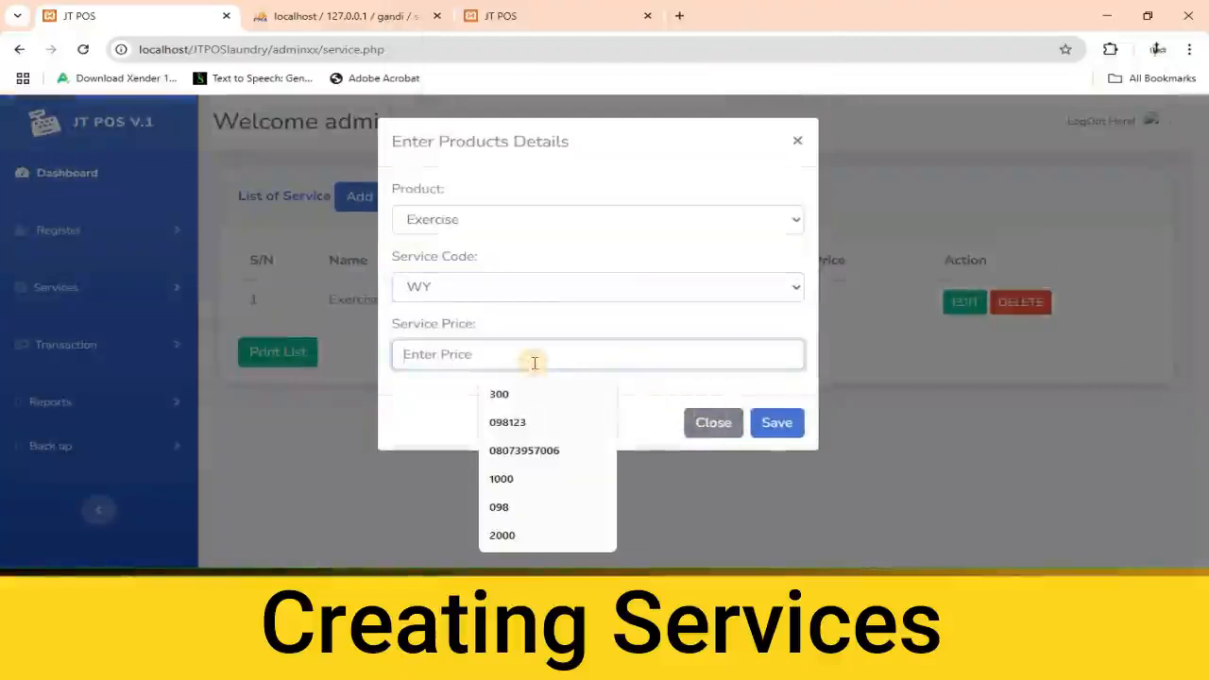
type("2000")
key("Return")
Add a service price of 40000 for the Exercise product with service code MY.
left_click(507, 200)
left_click(516, 222)
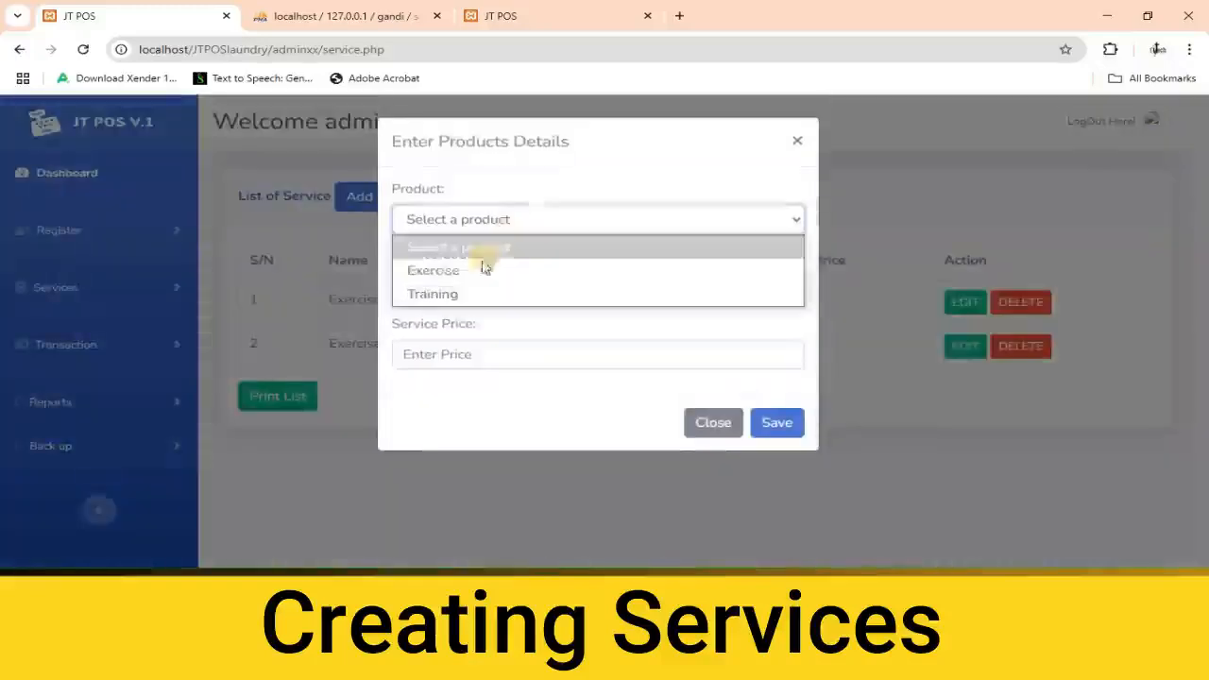
left_click(472, 268)
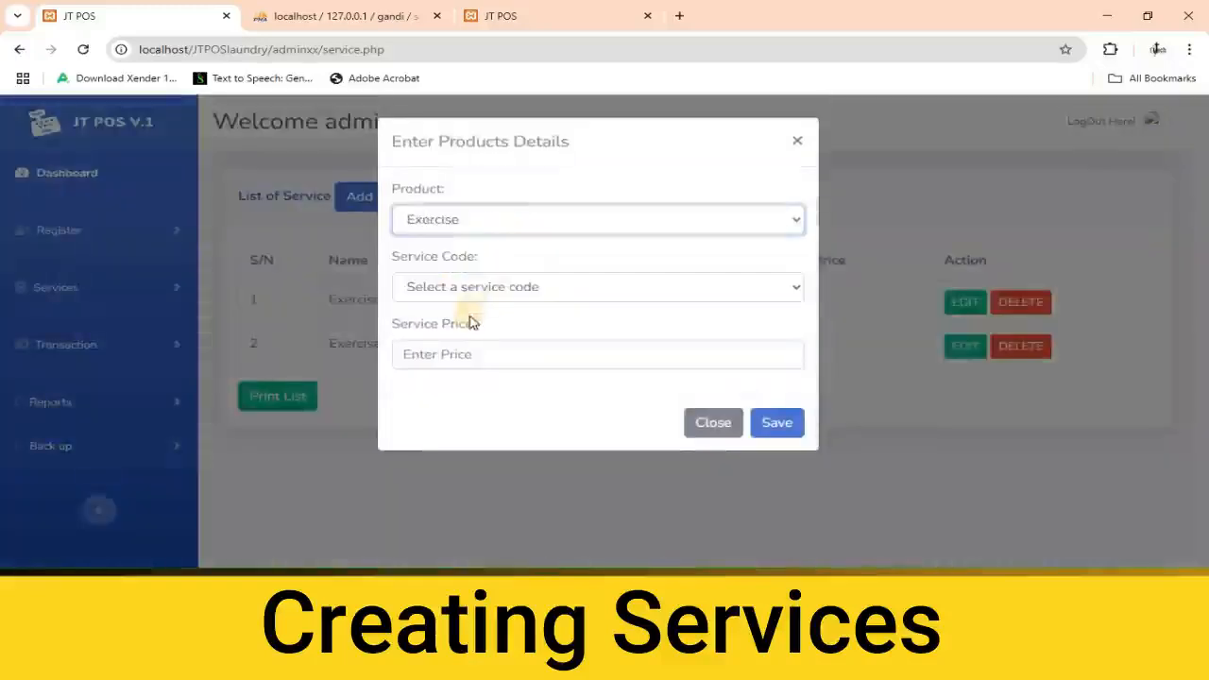
left_click(531, 293)
scroll(527, 235, "down", 2)
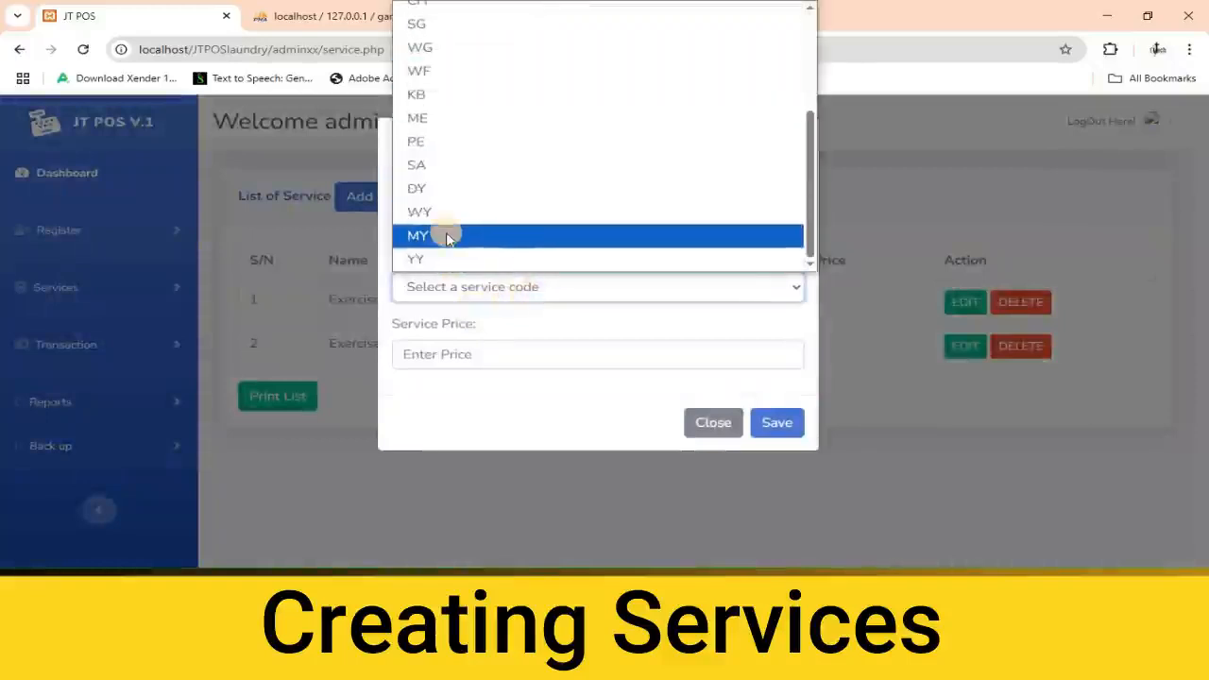
left_click(447, 237)
left_click(441, 354)
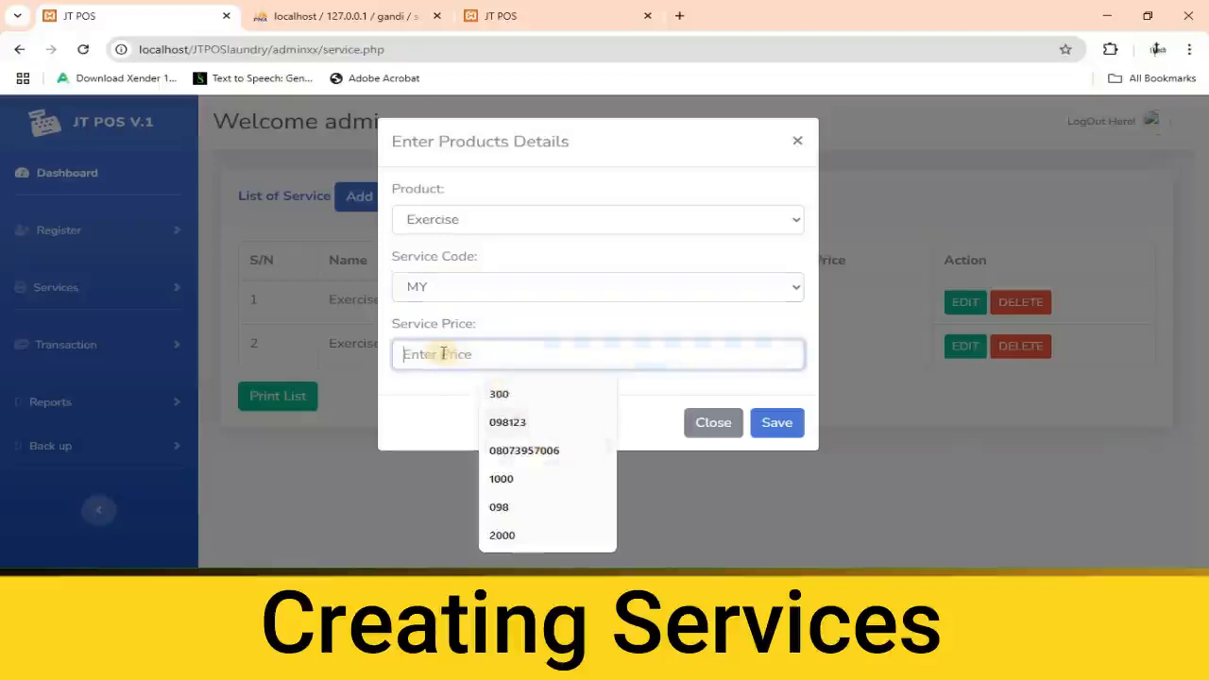
type("40000")
left_click(776, 422)
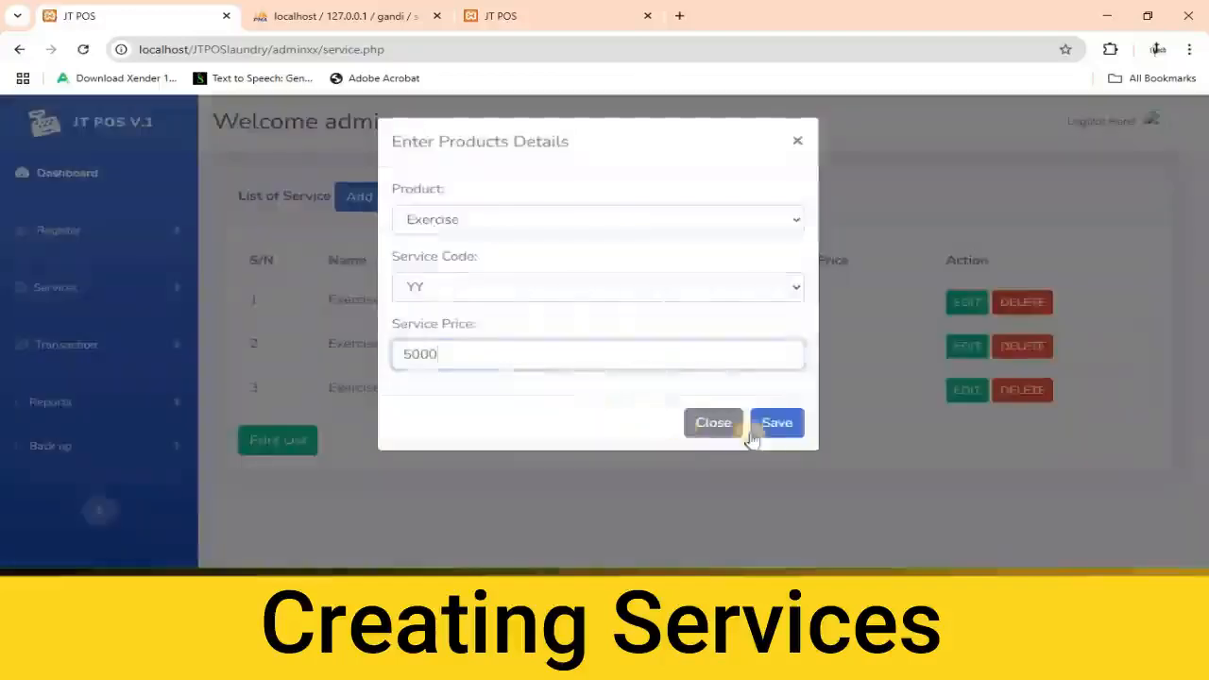
left_click(767, 429)
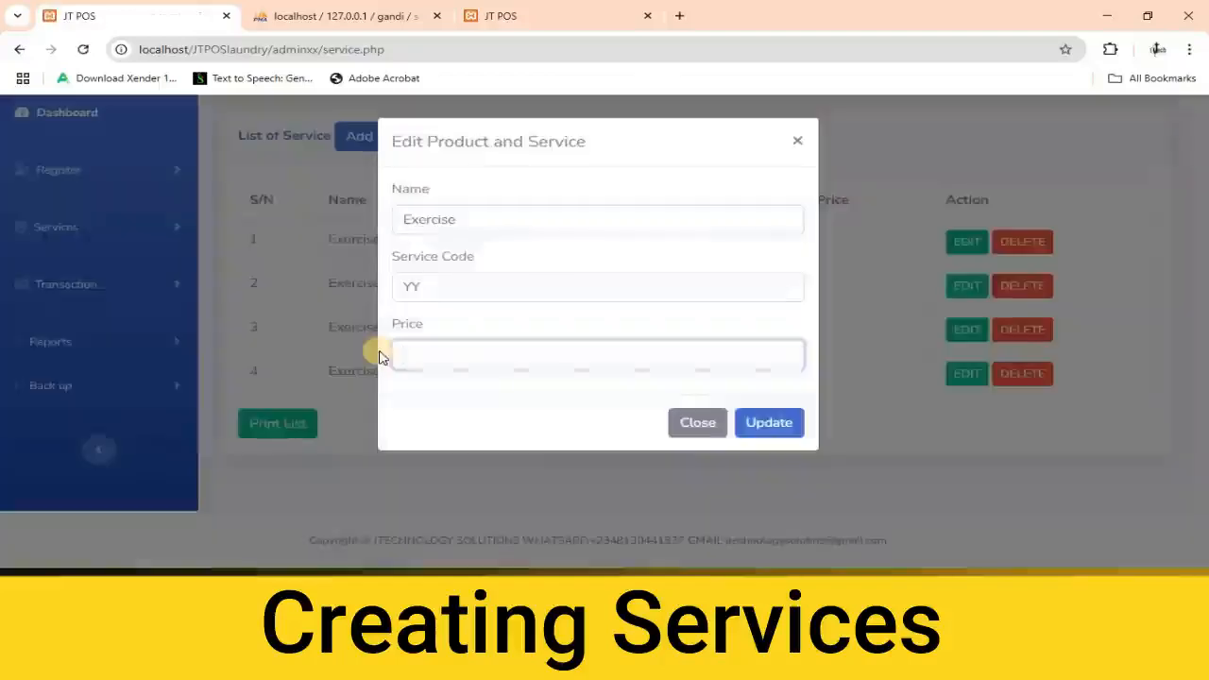
Update the price of the Exercise service with code YY to 80000.
type("80000")
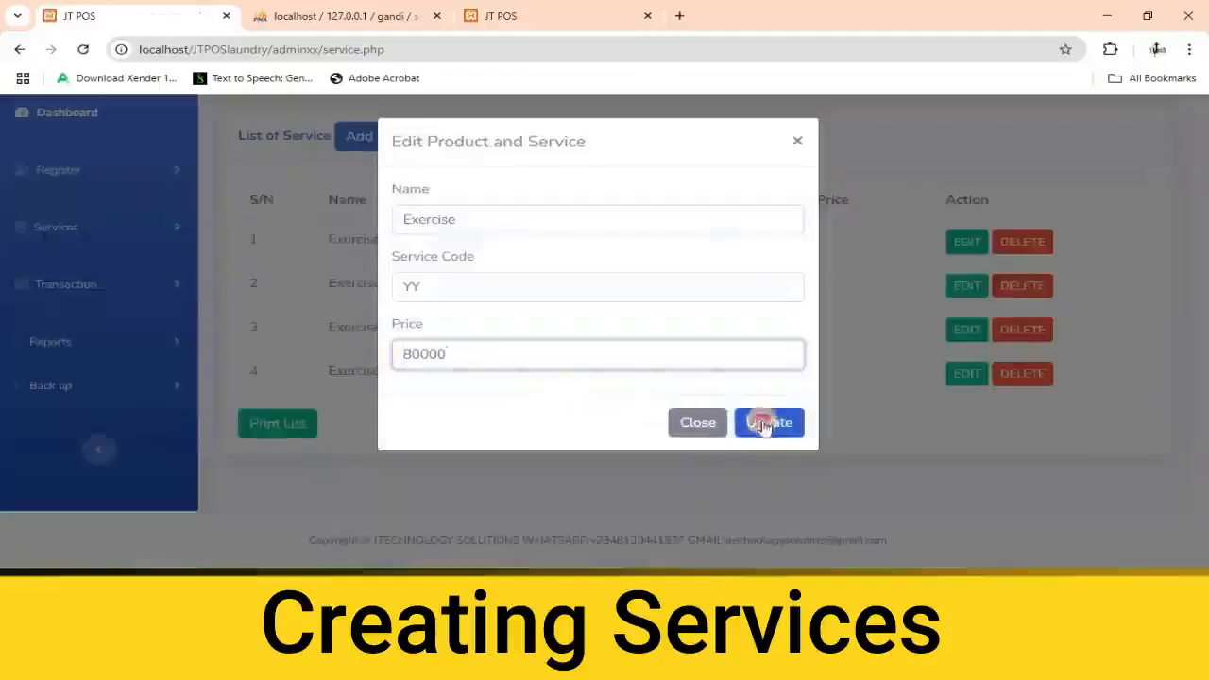
left_click(764, 423)
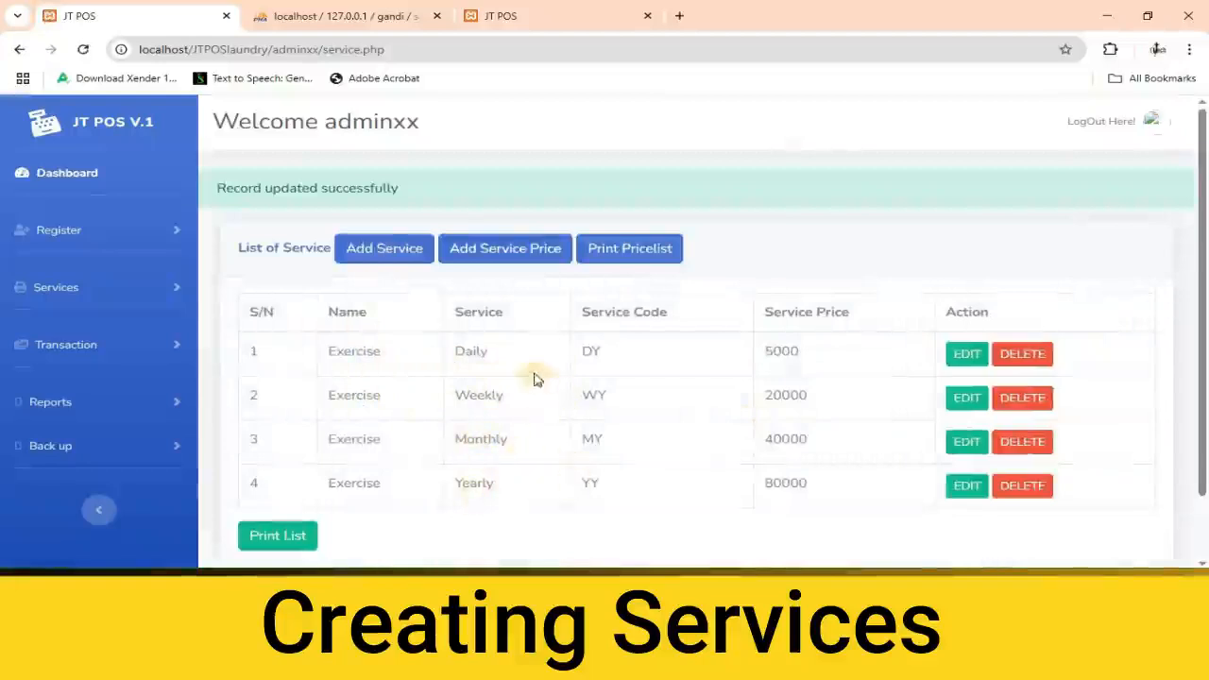
Add a service price of 60000 for the Training product with service code MY.
left_click(504, 269)
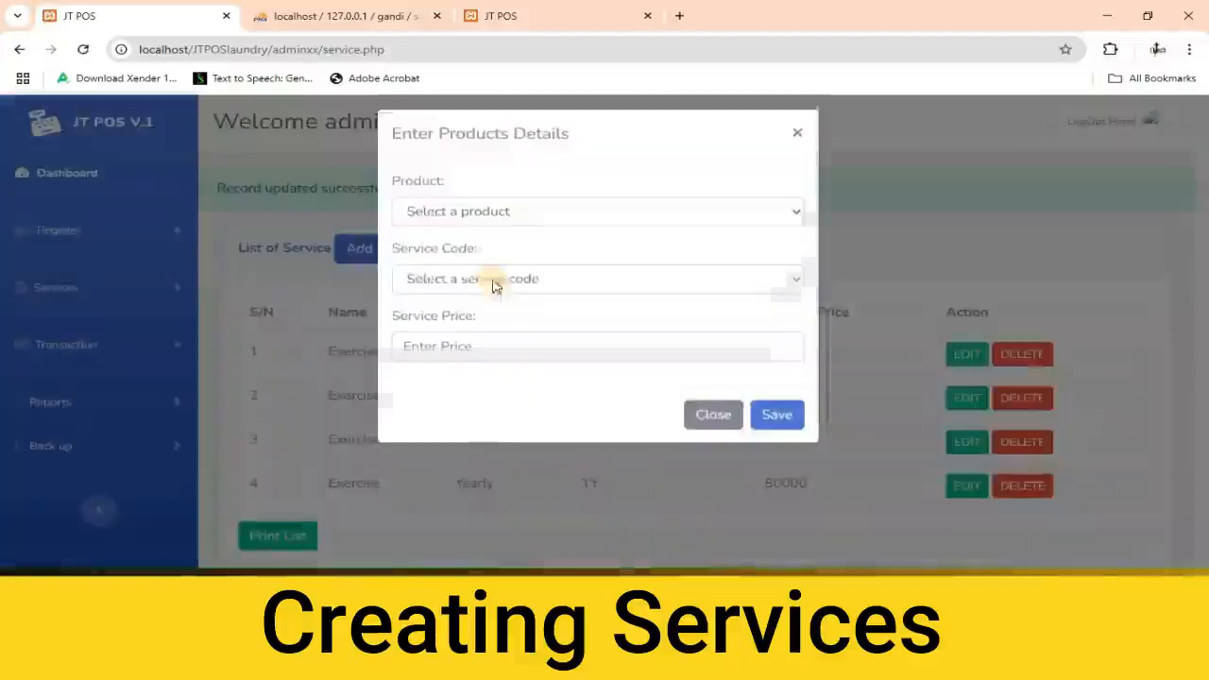
left_click(572, 223)
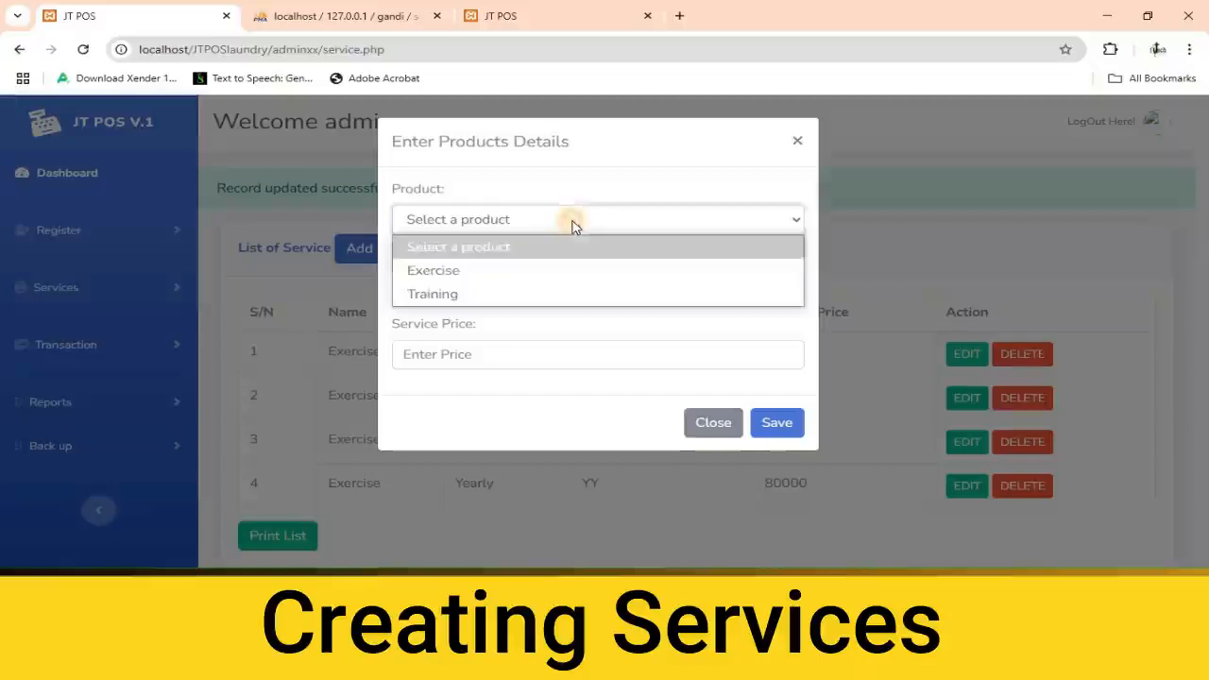
left_click(478, 293)
left_click(564, 288)
scroll(536, 218, "down", 3)
left_click(459, 235)
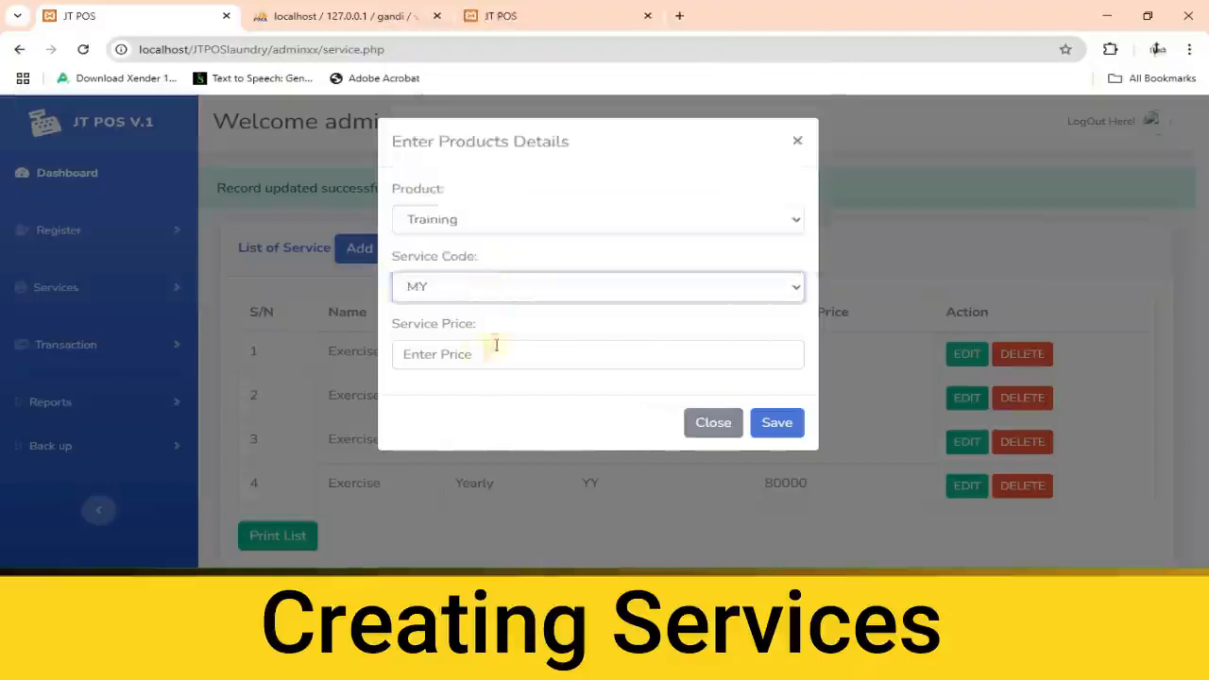
left_click(465, 357)
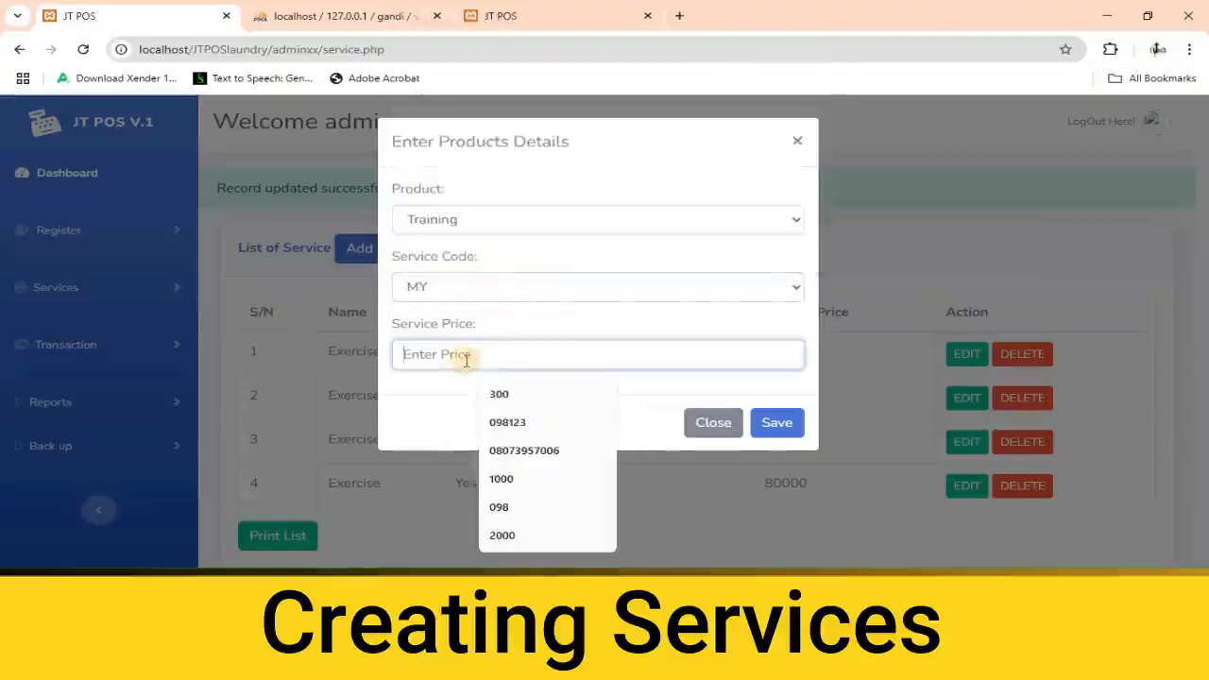
type("60000")
left_click(779, 423)
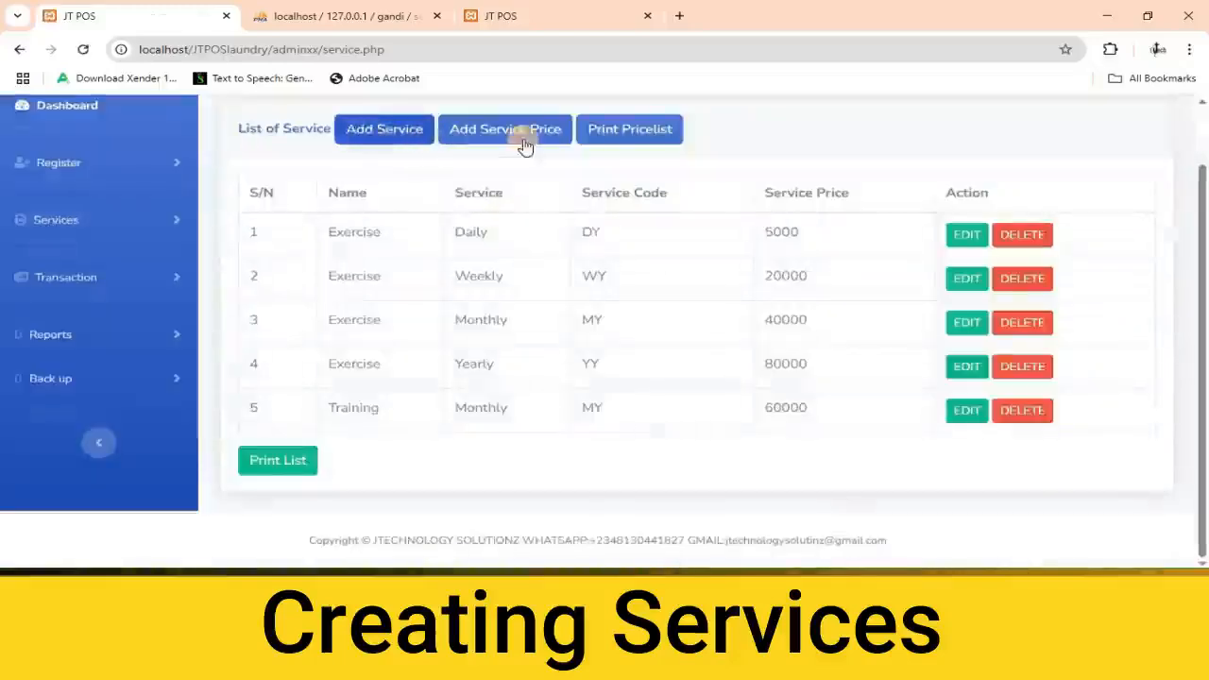
Add a service price of 130000 for the Training product with service code YY.
left_click(526, 133)
left_click(514, 227)
left_click(488, 294)
left_click(488, 293)
scroll(520, 218, "down", 3)
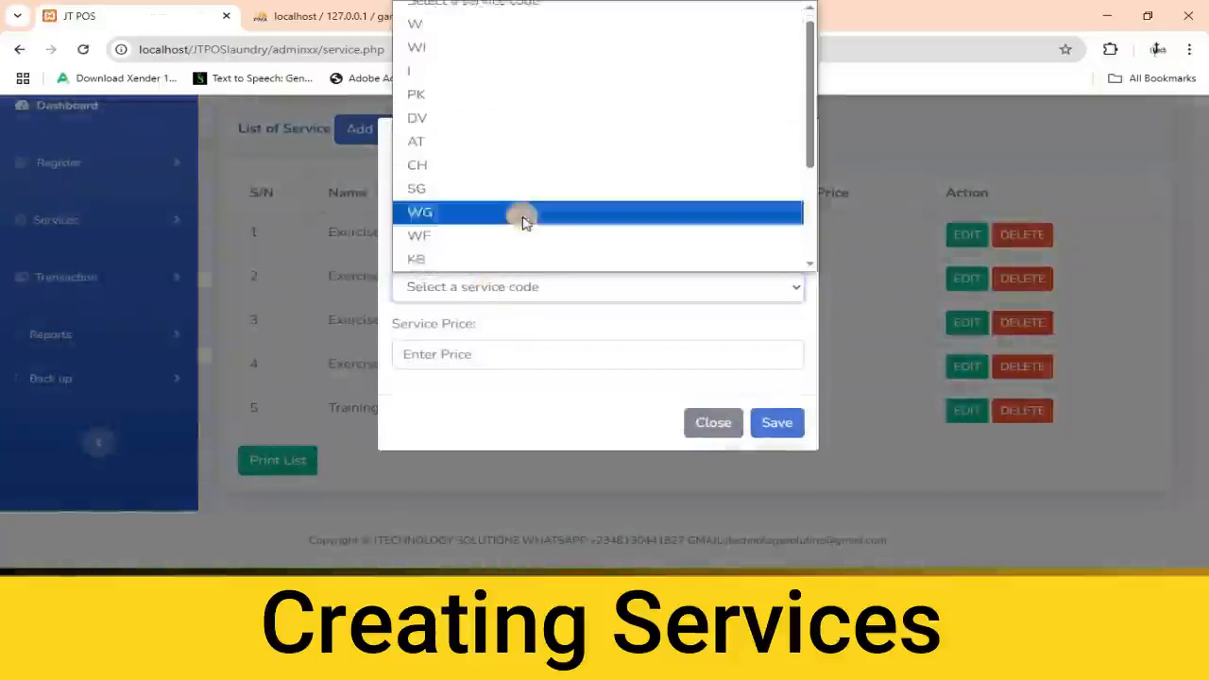
left_click(462, 260)
left_click(478, 355)
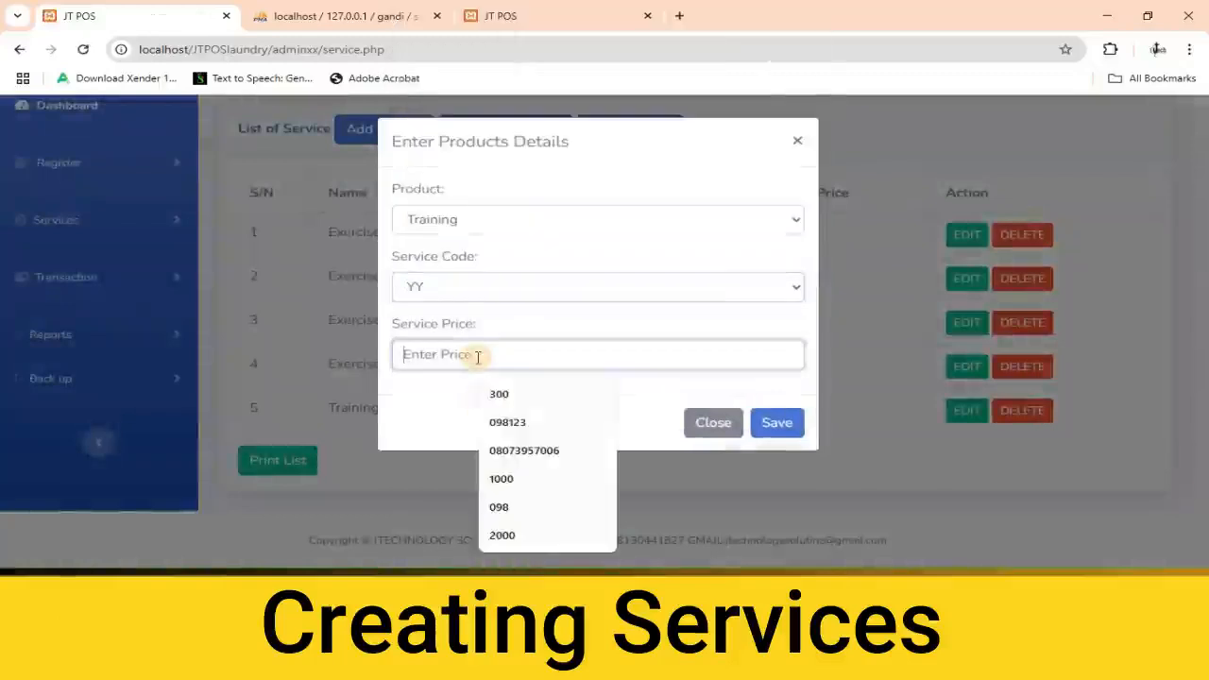
type("130000")
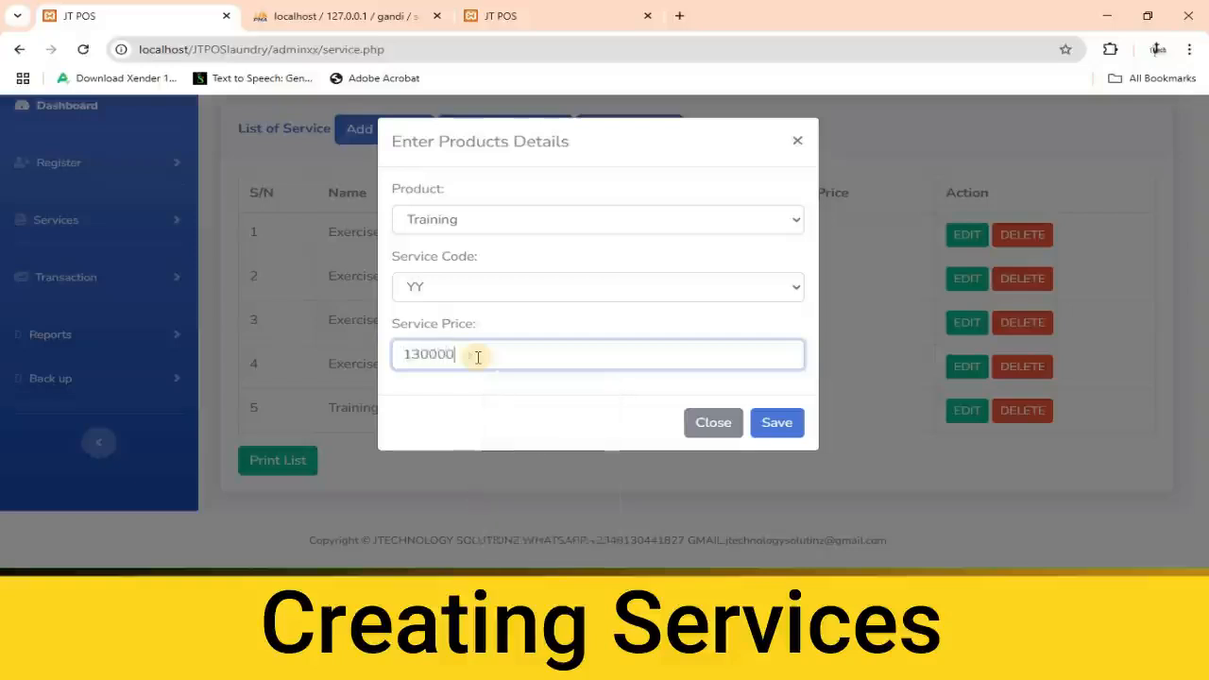
left_click(780, 424)
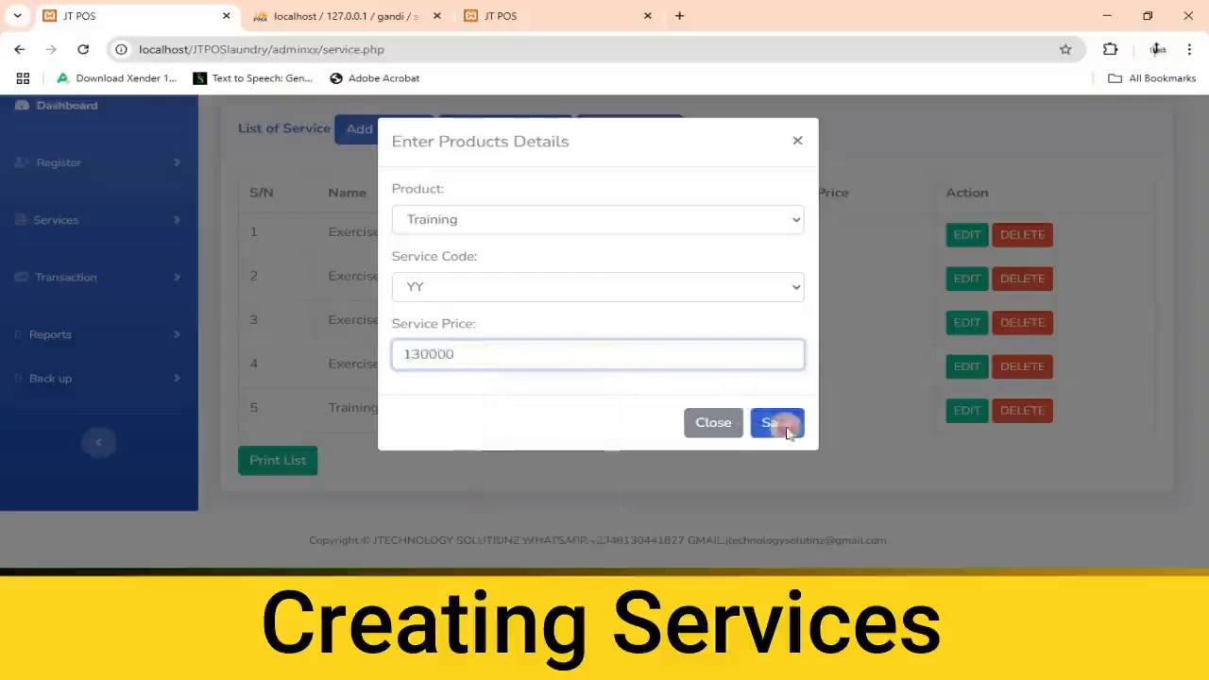
Look up the customer on the dashboard's sales form by entering the customer's account number.
scroll(692, 384, "down", 2)
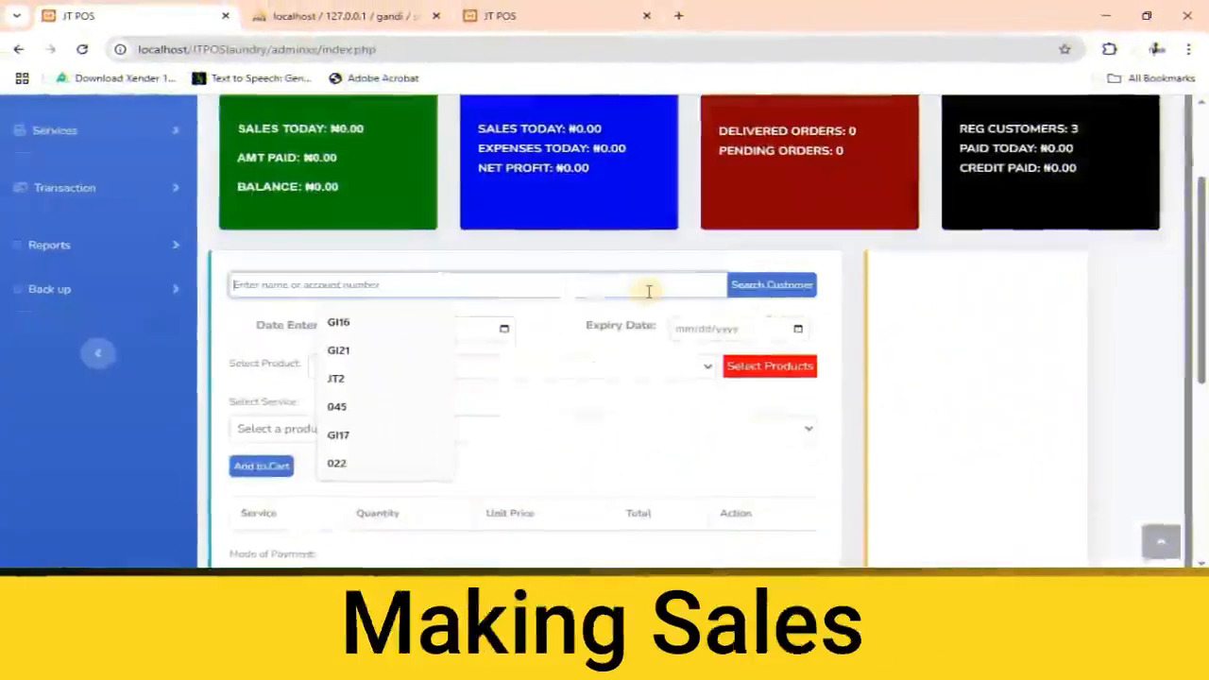
type("j")
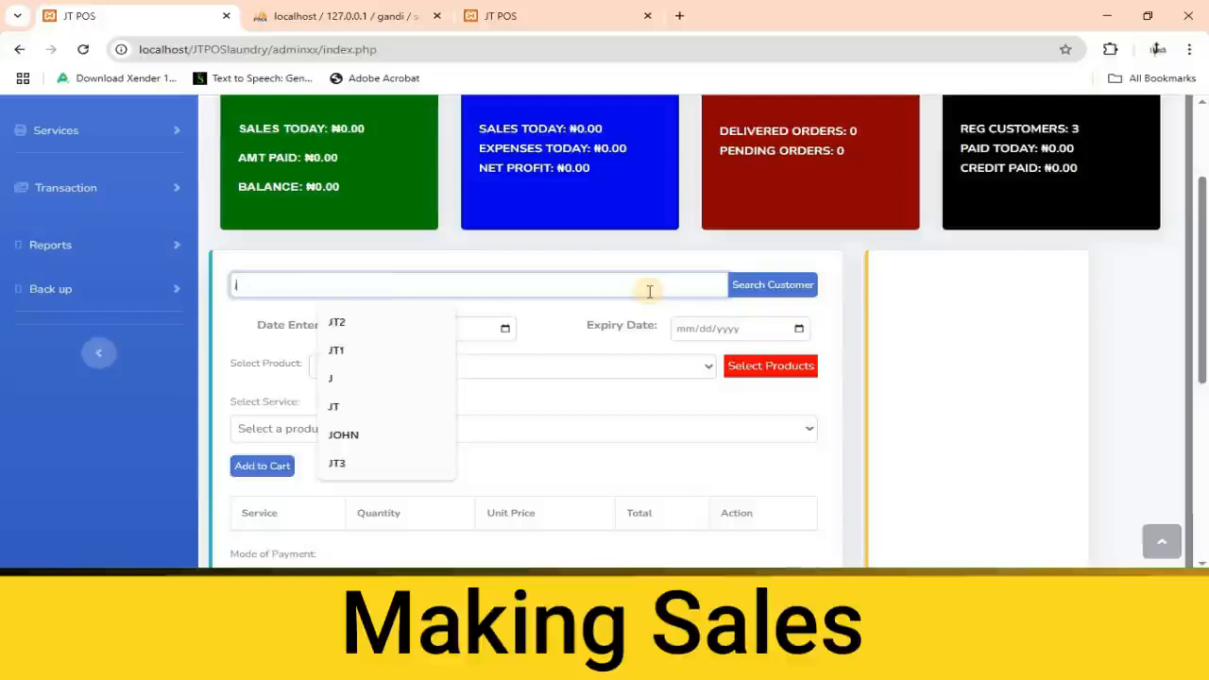
left_click(346, 324)
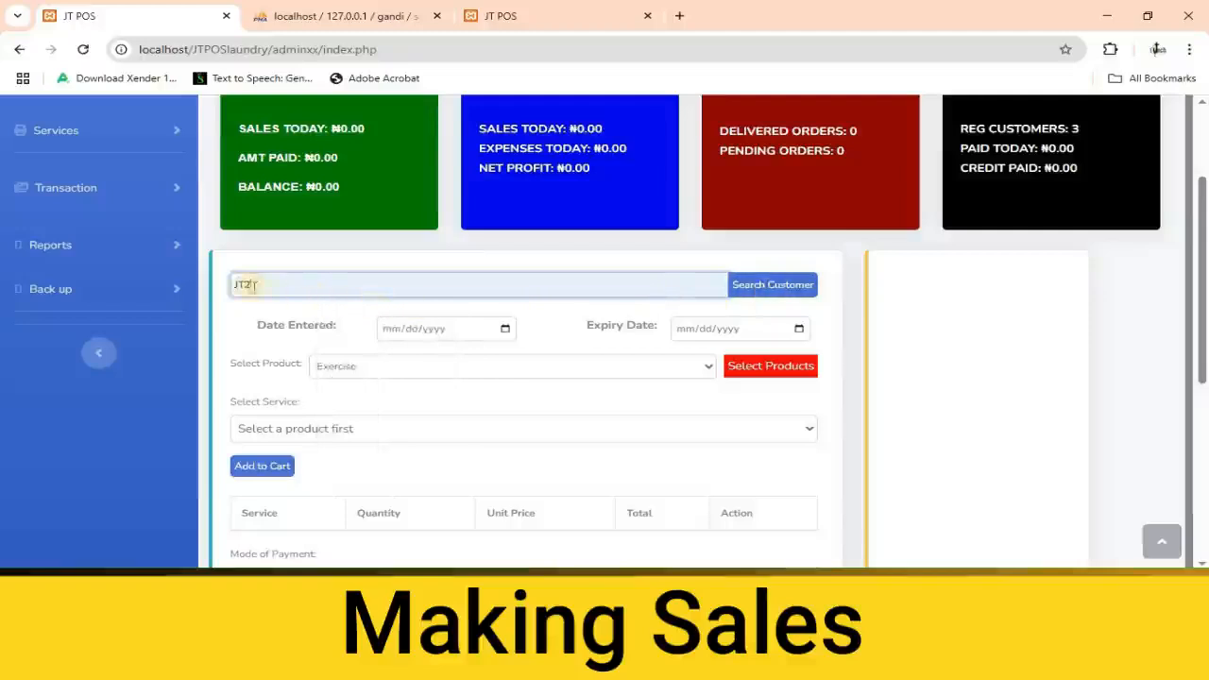
left_click(773, 284)
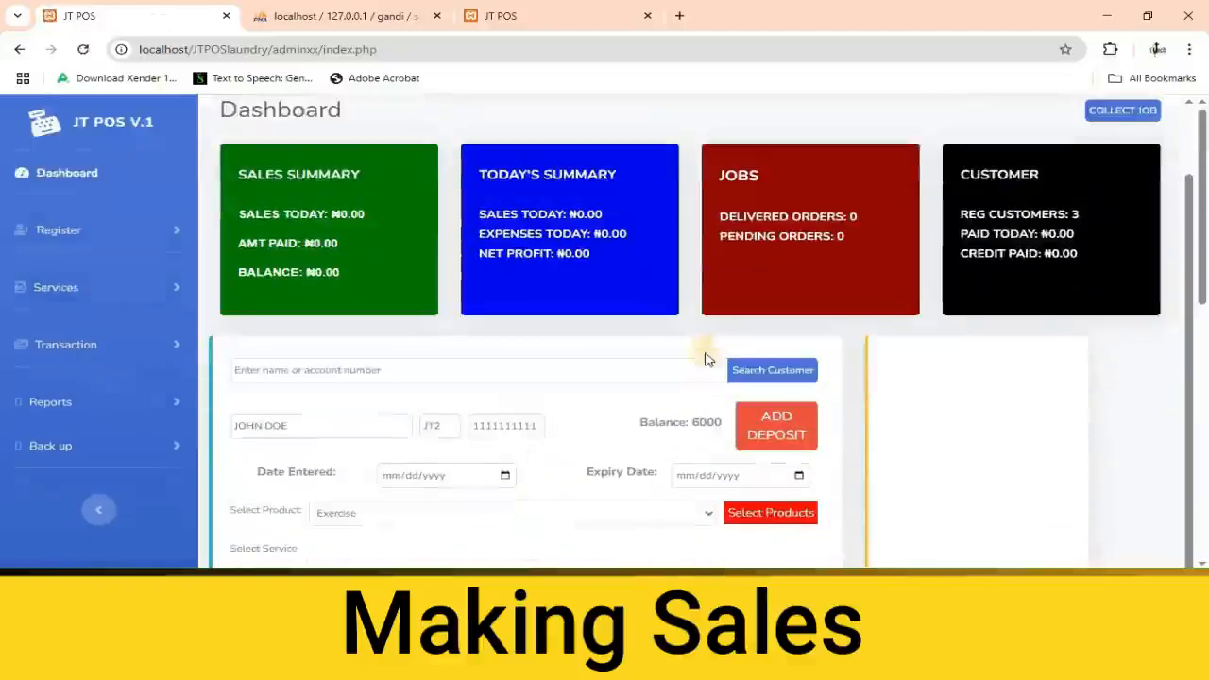
Add a deposit of 4000 to the customer's account with POS as the mode of payment.
scroll(702, 378, "down", 2)
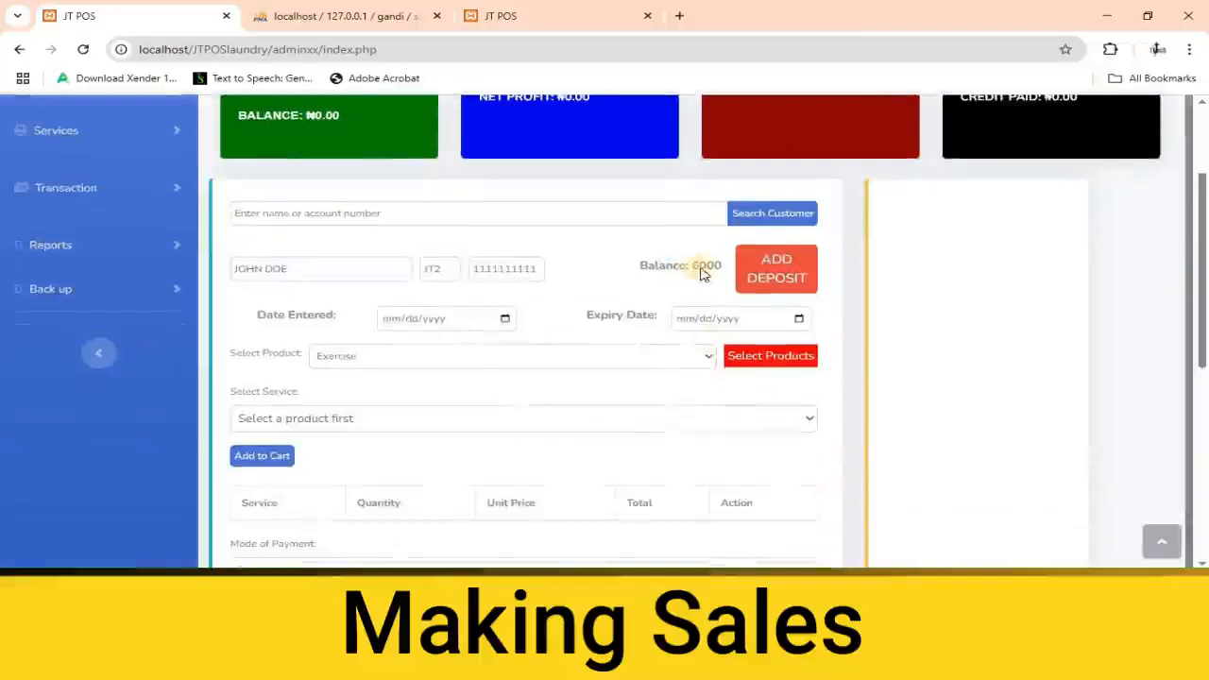
left_click(767, 280)
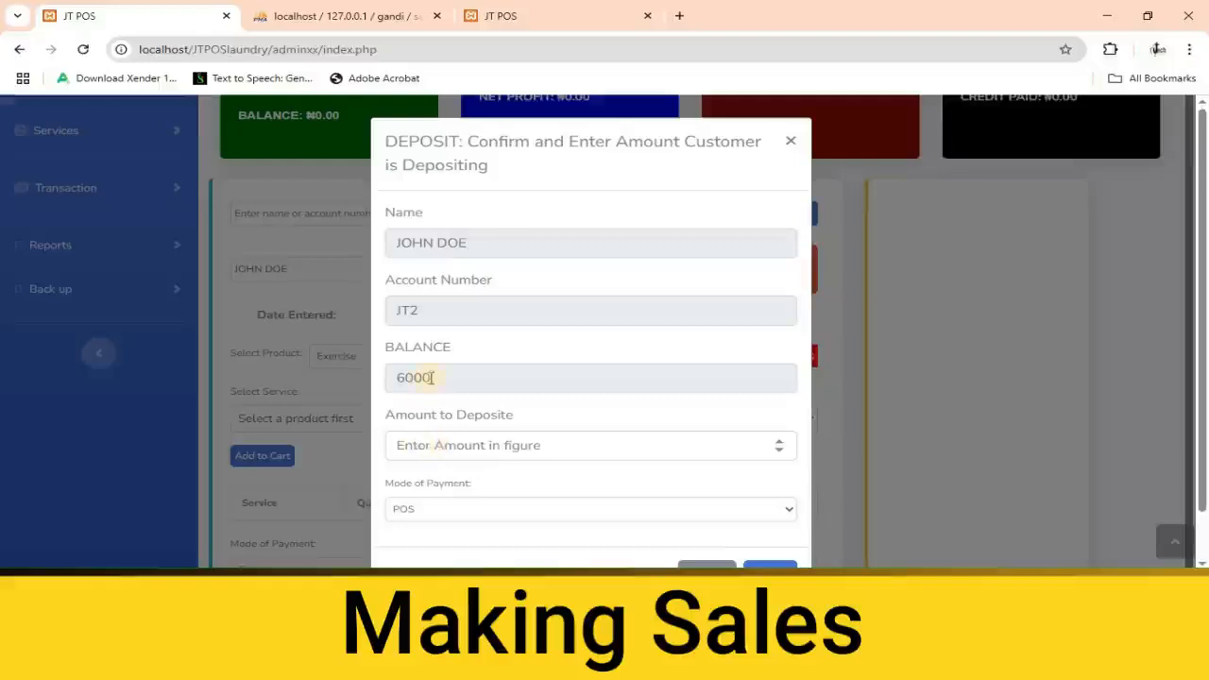
left_click(434, 449)
scroll(436, 454, "down", 1)
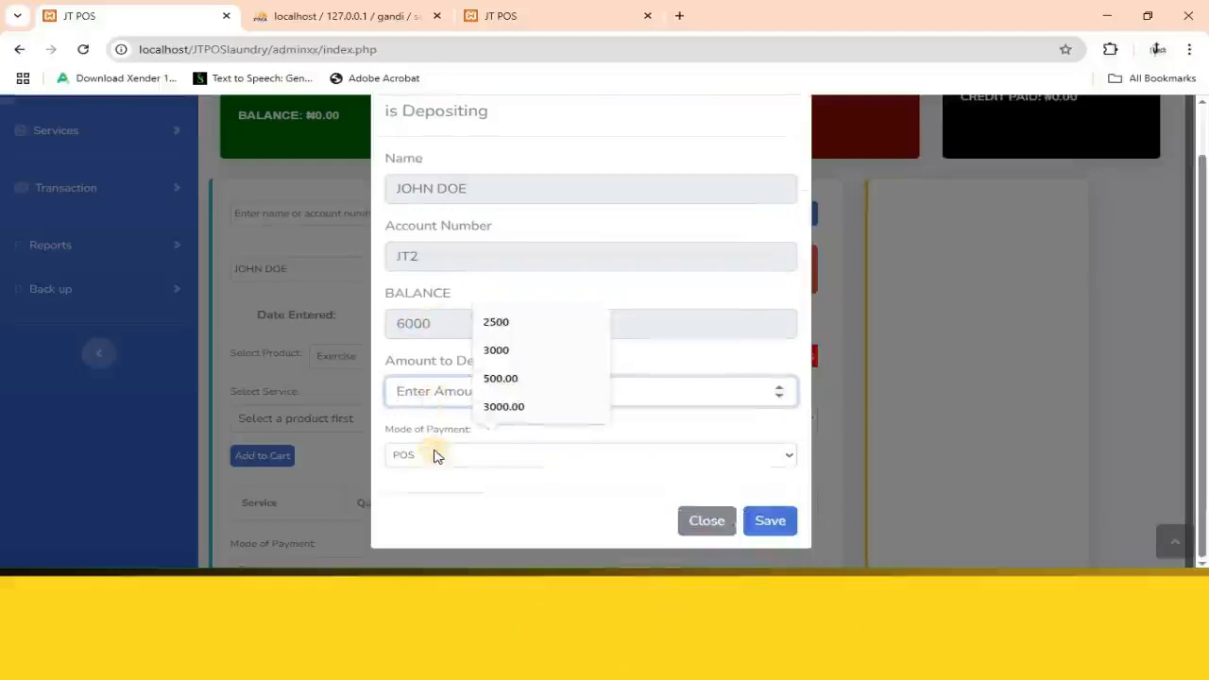
type("0")
key("BackSpace")
type("4000")
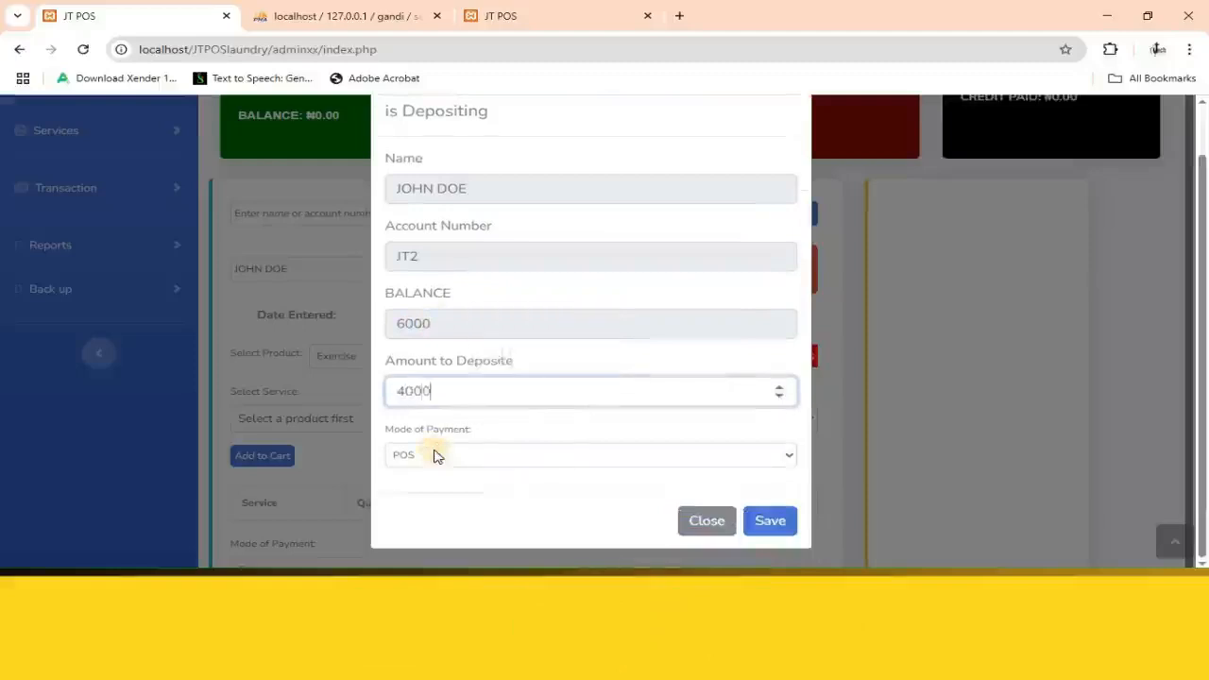
left_click(776, 525)
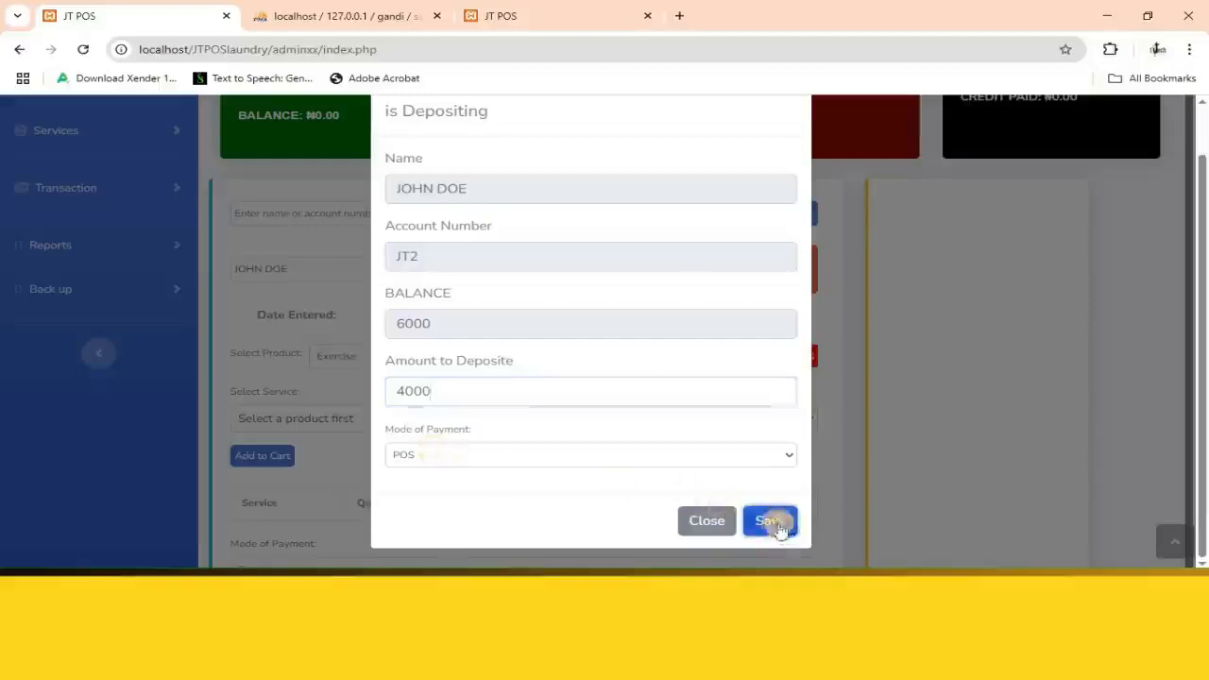
left_click(762, 165)
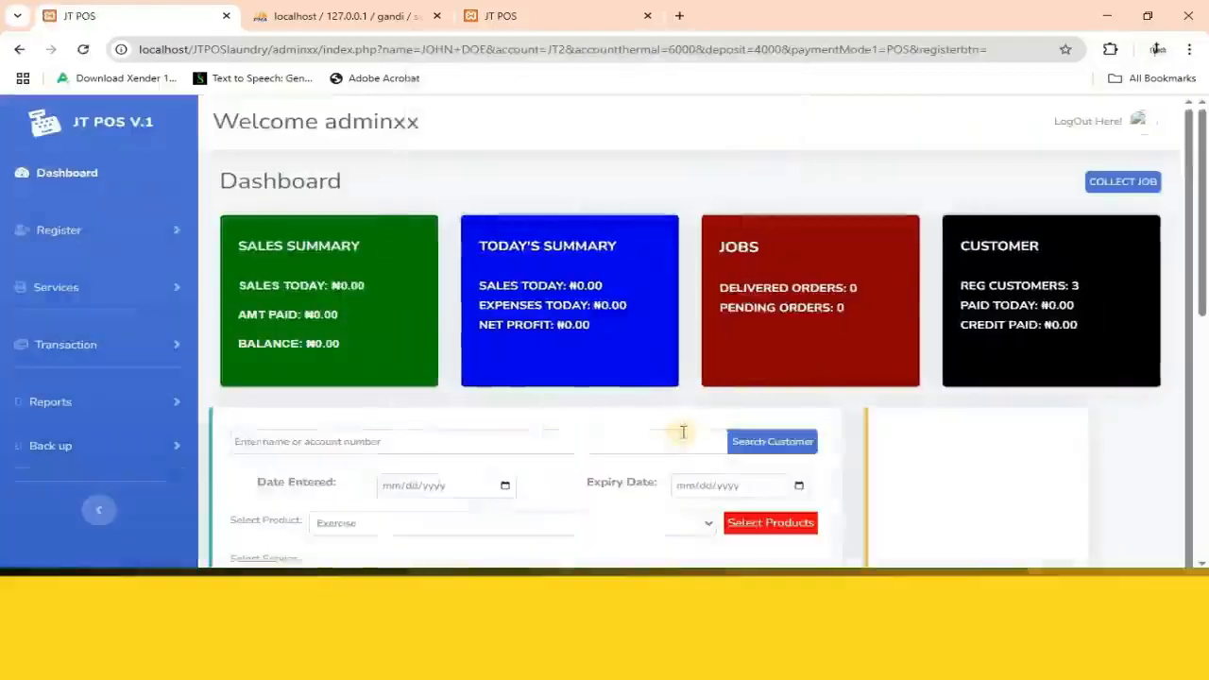
Load the same customer into the sales form again by account number and check the account balance.
scroll(648, 404, "down", 1)
left_click(619, 367)
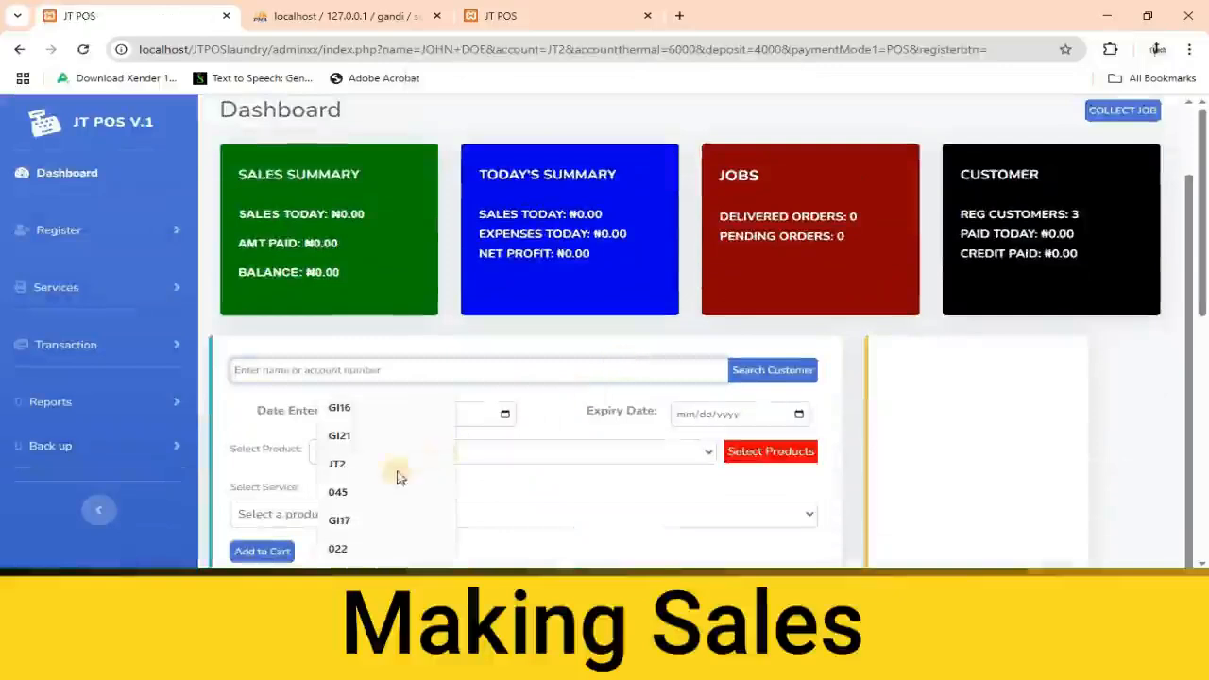
left_click(400, 464)
left_click(767, 372)
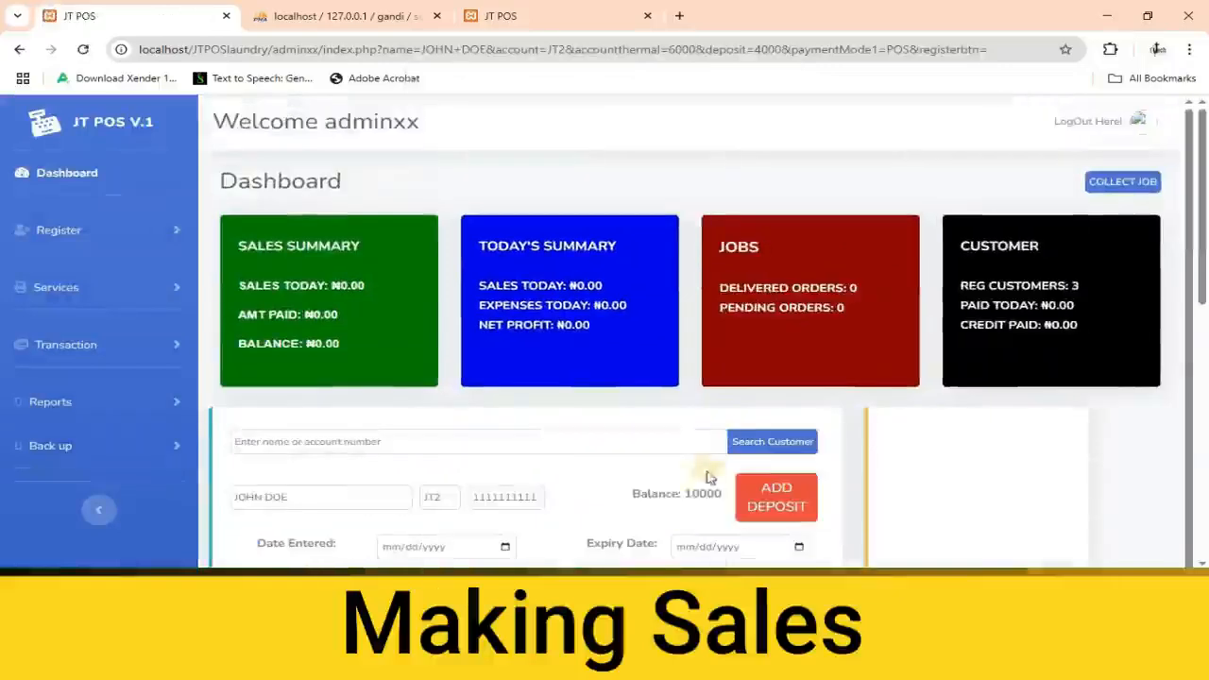
scroll(694, 496, "down", 1)
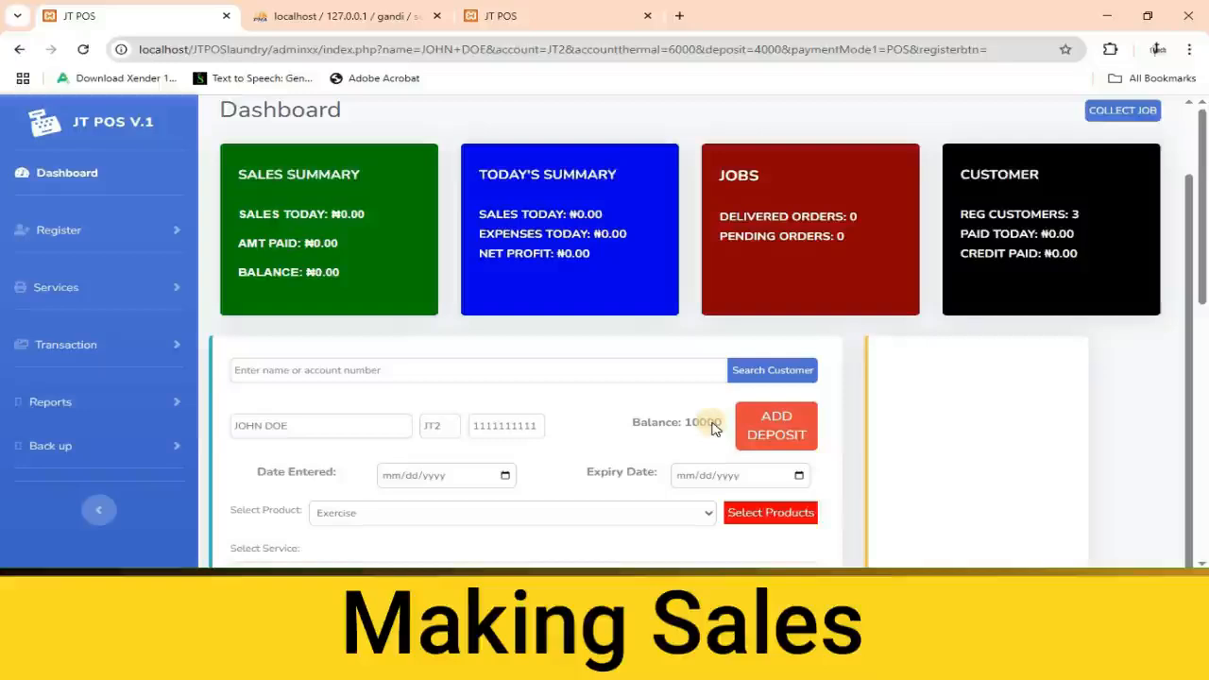
Set the sale's date entered to 03/10/2025 and its expiry date to 03/17/2025.
scroll(713, 427, "down", 2)
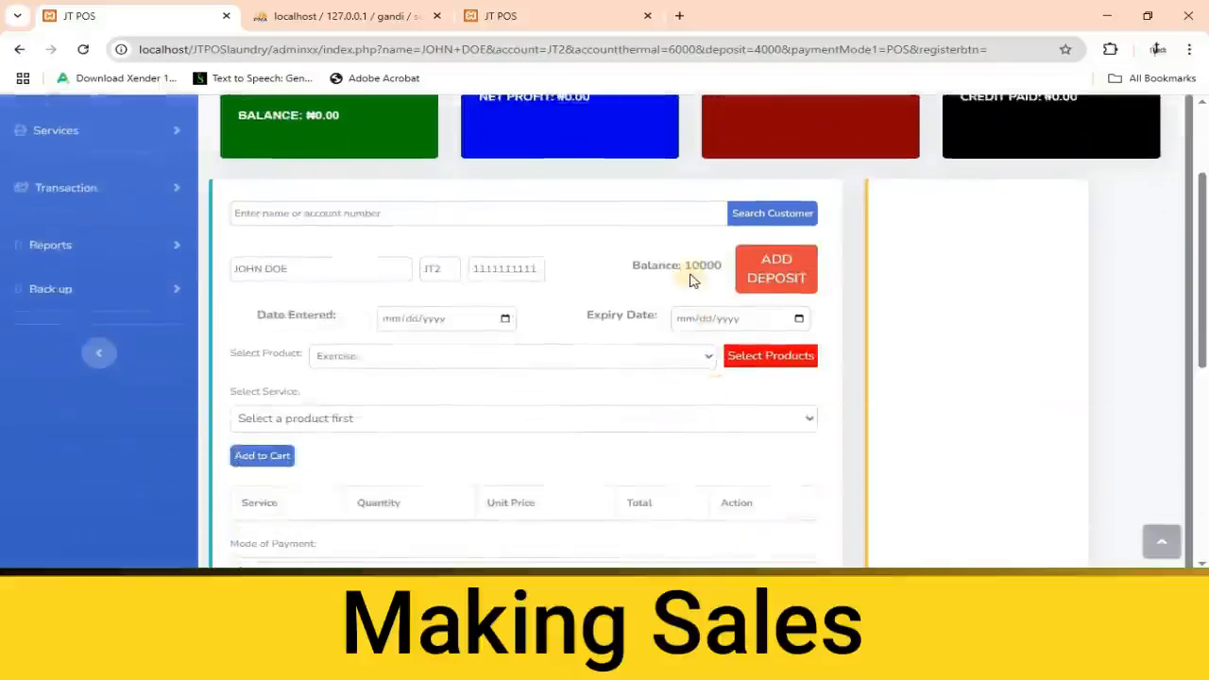
left_click(506, 321)
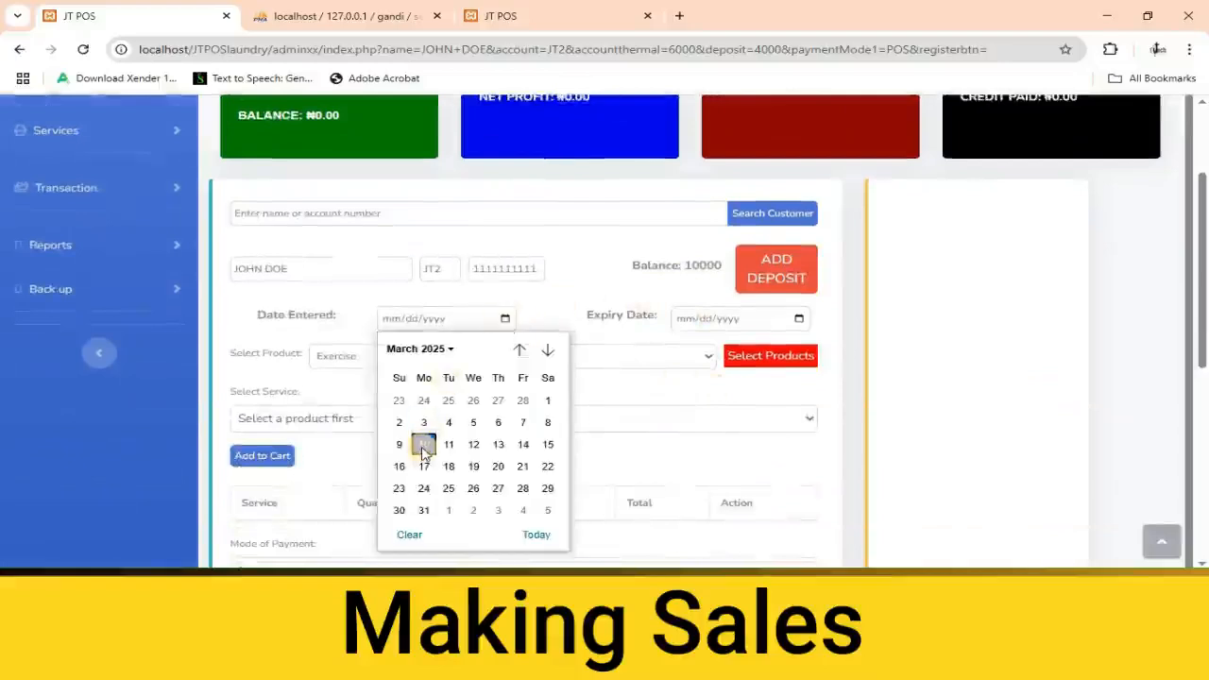
left_click(424, 445)
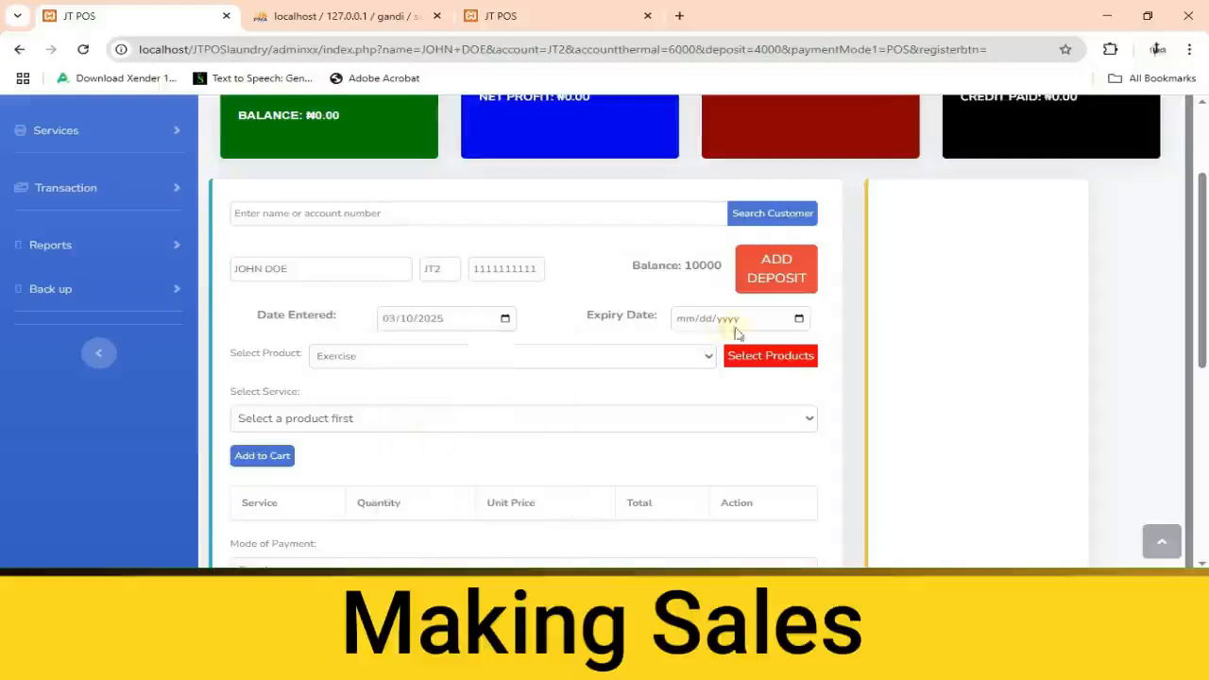
left_click(798, 321)
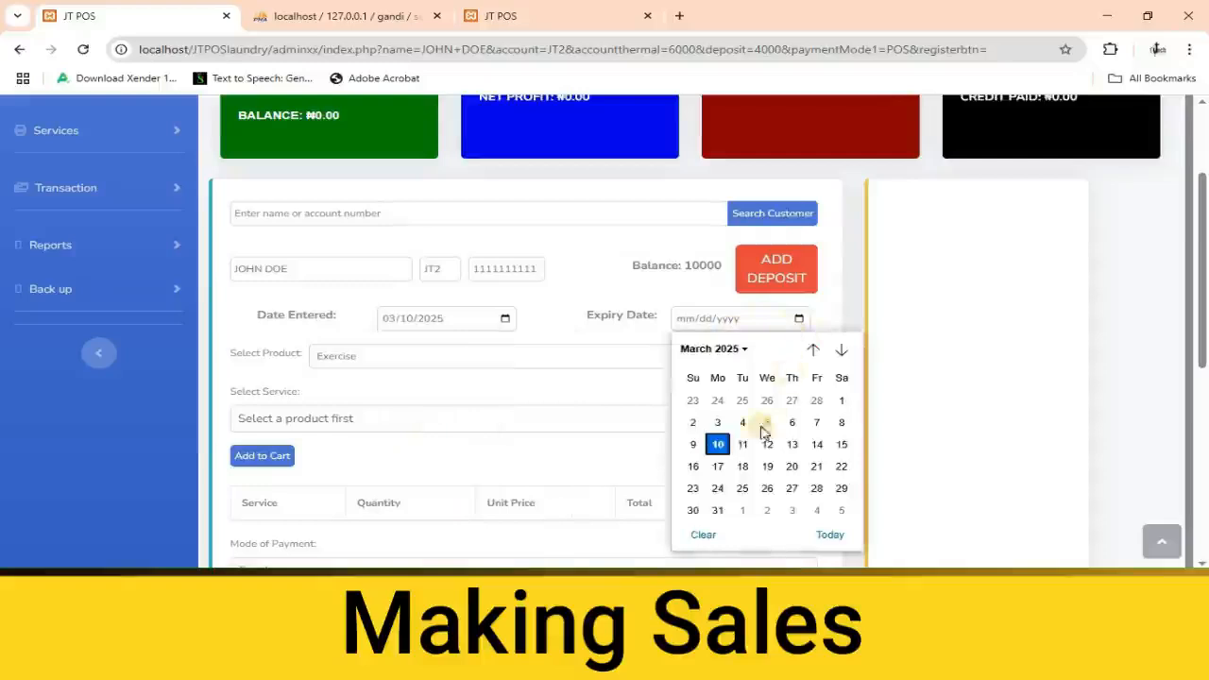
left_click(718, 468)
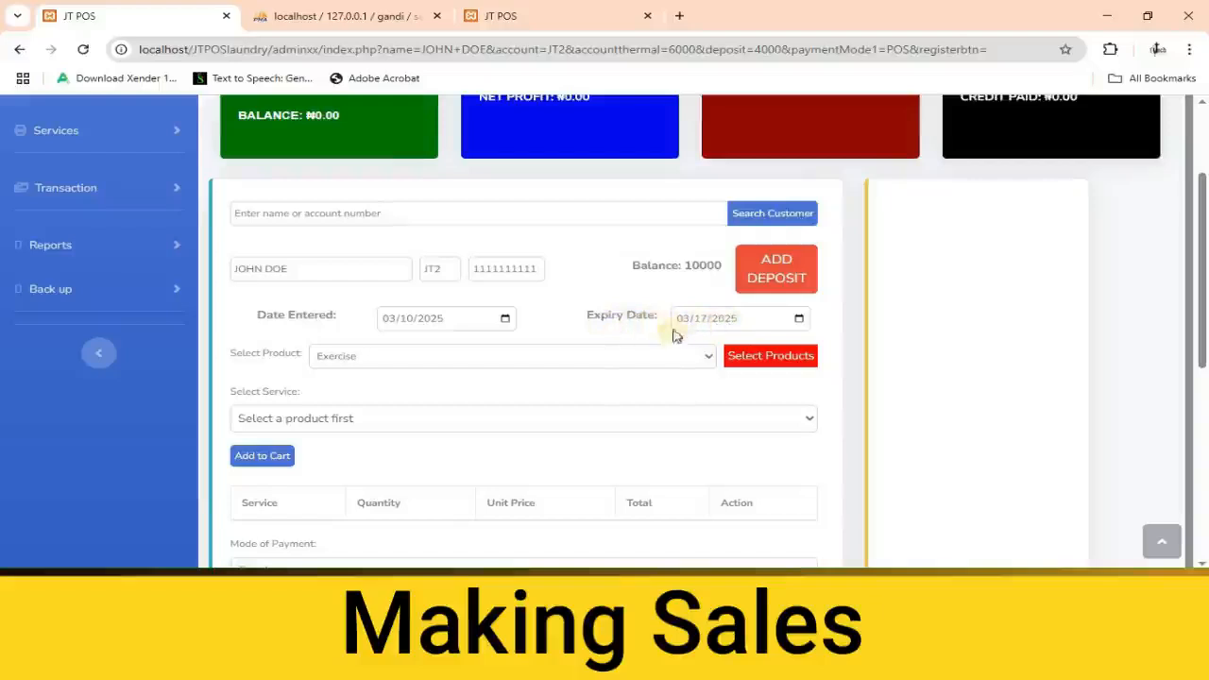
Load the services of the Exercise product and add the Exercise - WY service to the cart.
left_click(684, 366)
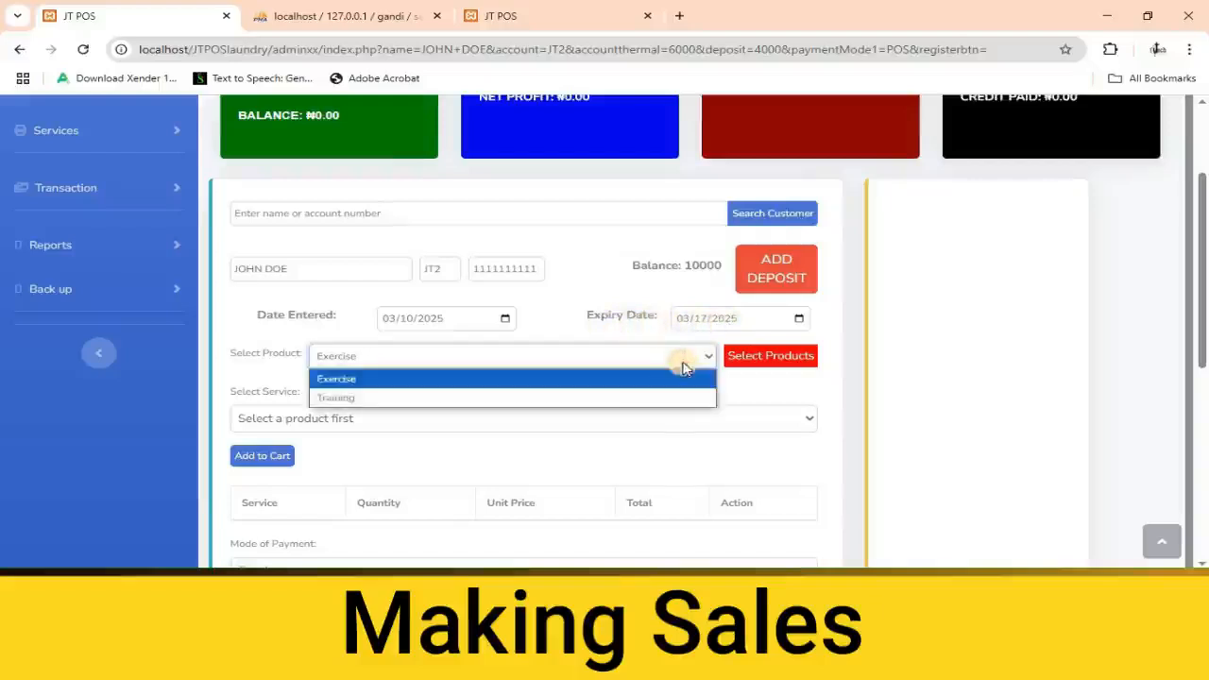
left_click(463, 379)
left_click(767, 357)
scroll(415, 274, "down", 2)
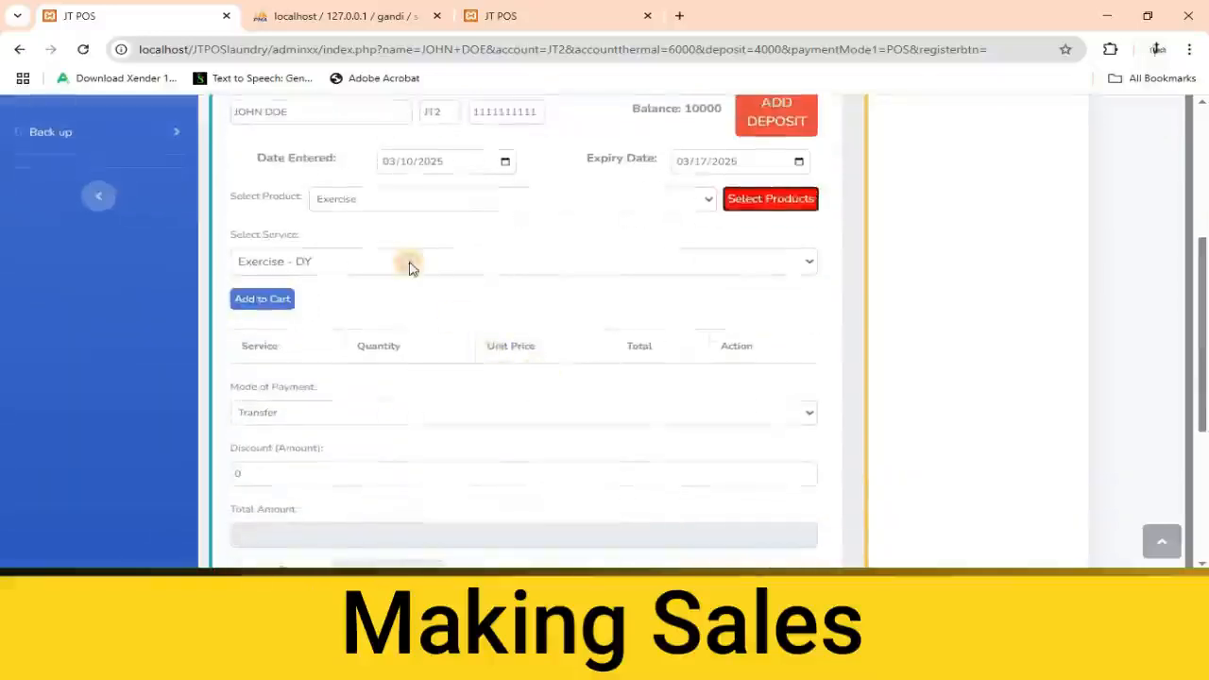
left_click(407, 263)
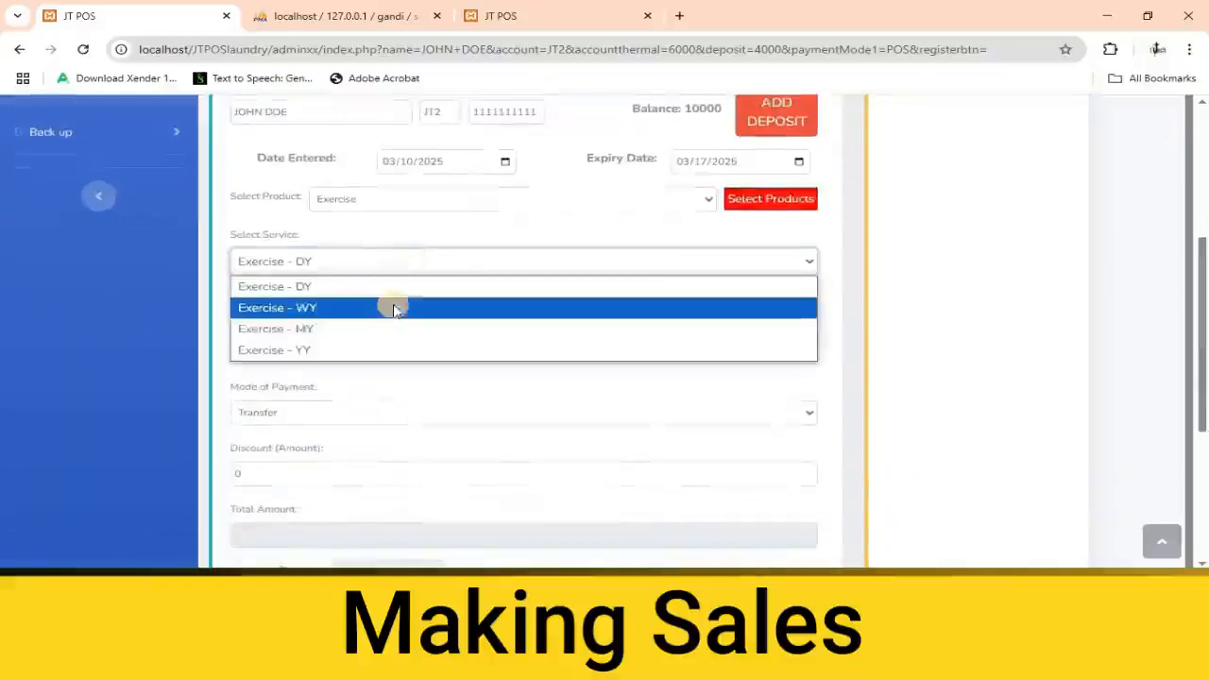
left_click(302, 311)
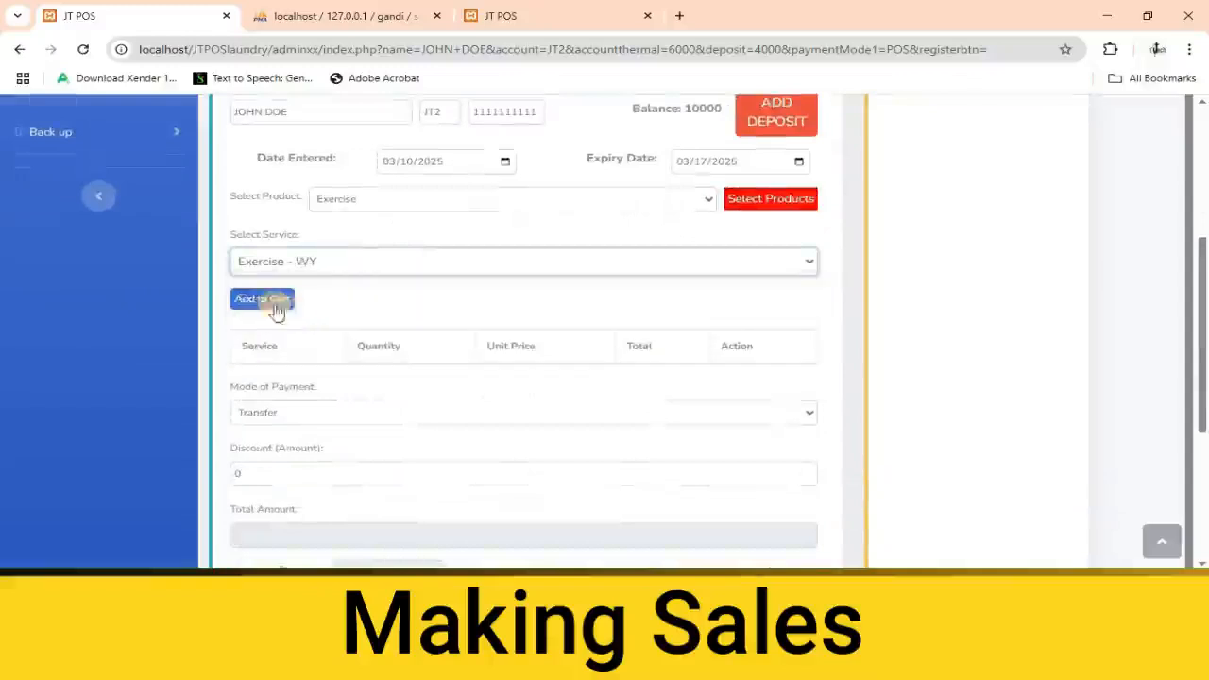
left_click(261, 300)
Compare the cart price with the customer's balance, clear the payment amount and generate the receipt.
scroll(345, 351, "down", 2)
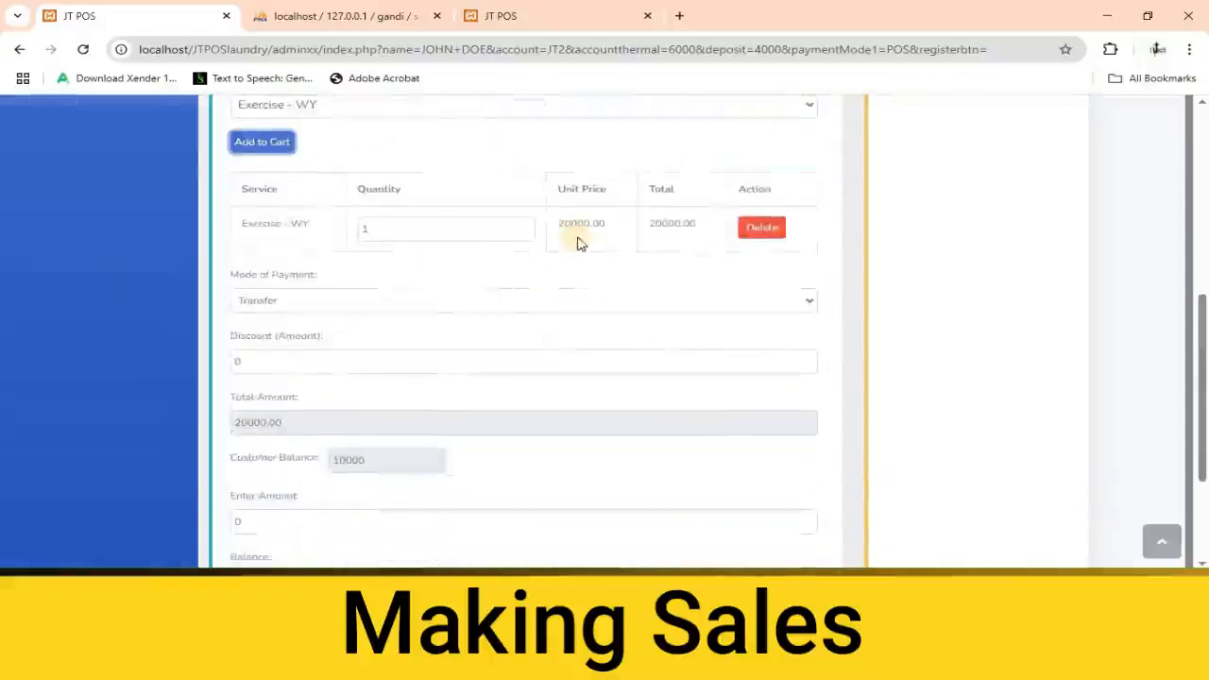
scroll(332, 292, "up", 1)
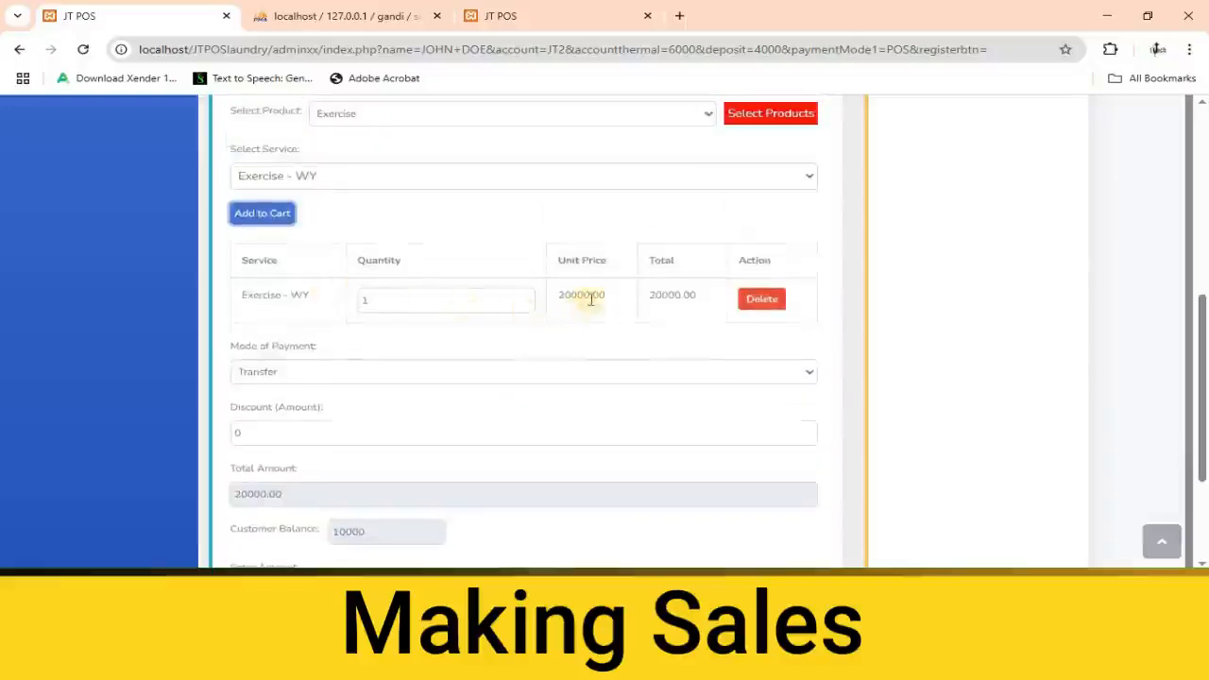
scroll(570, 326, "up", 1)
scroll(653, 270, "up", 2)
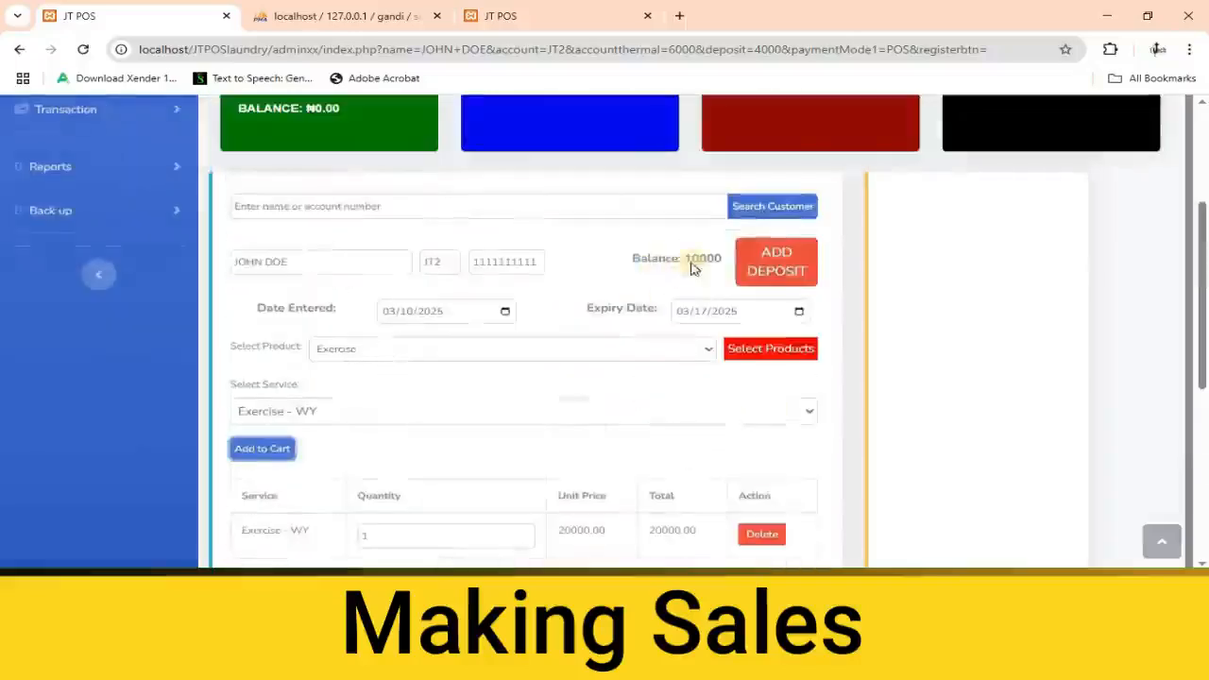
scroll(397, 388, "down", 8)
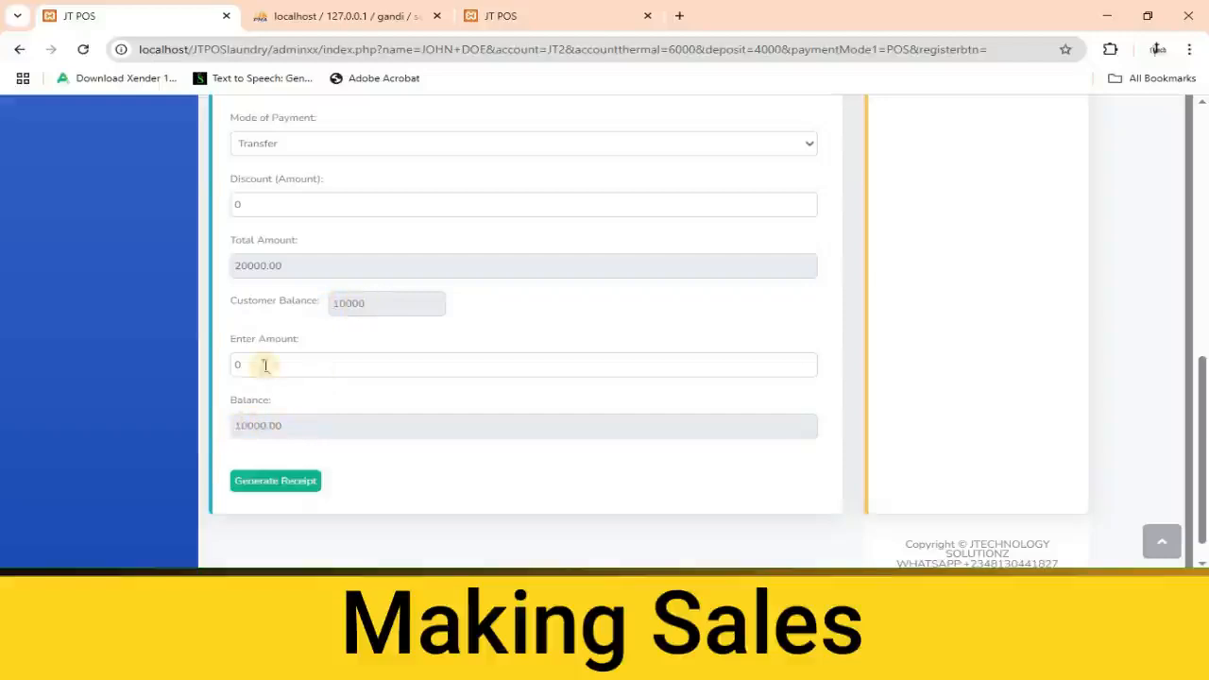
left_click(226, 365)
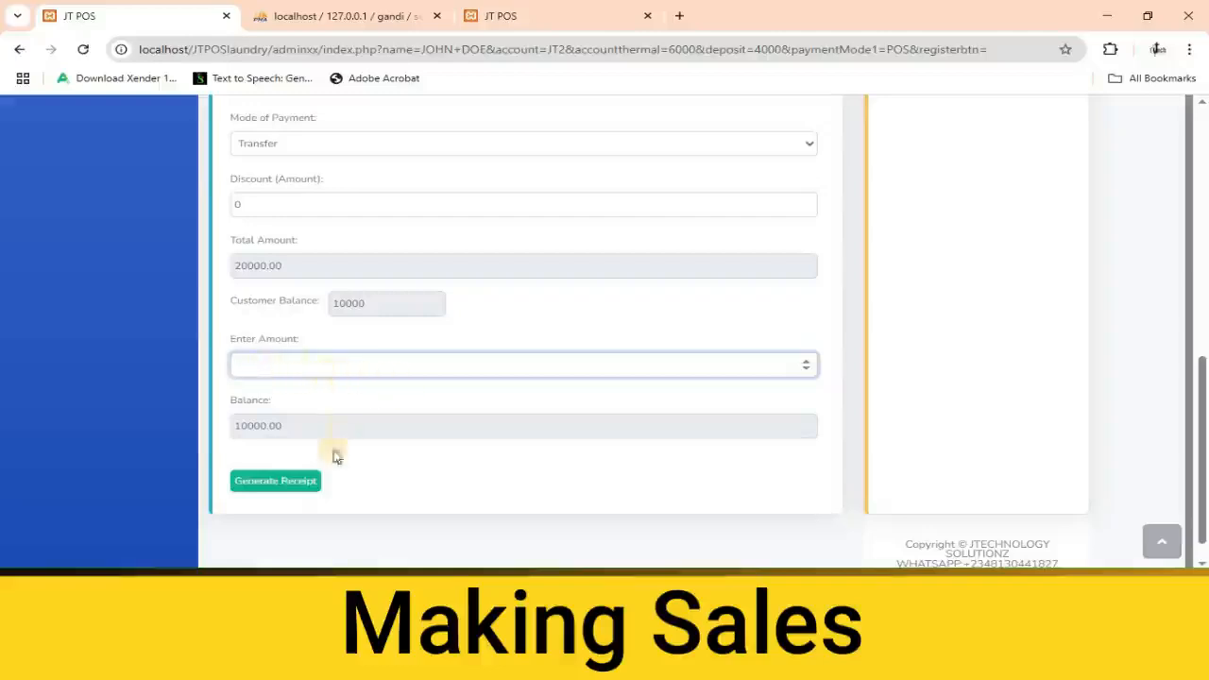
left_click(276, 484)
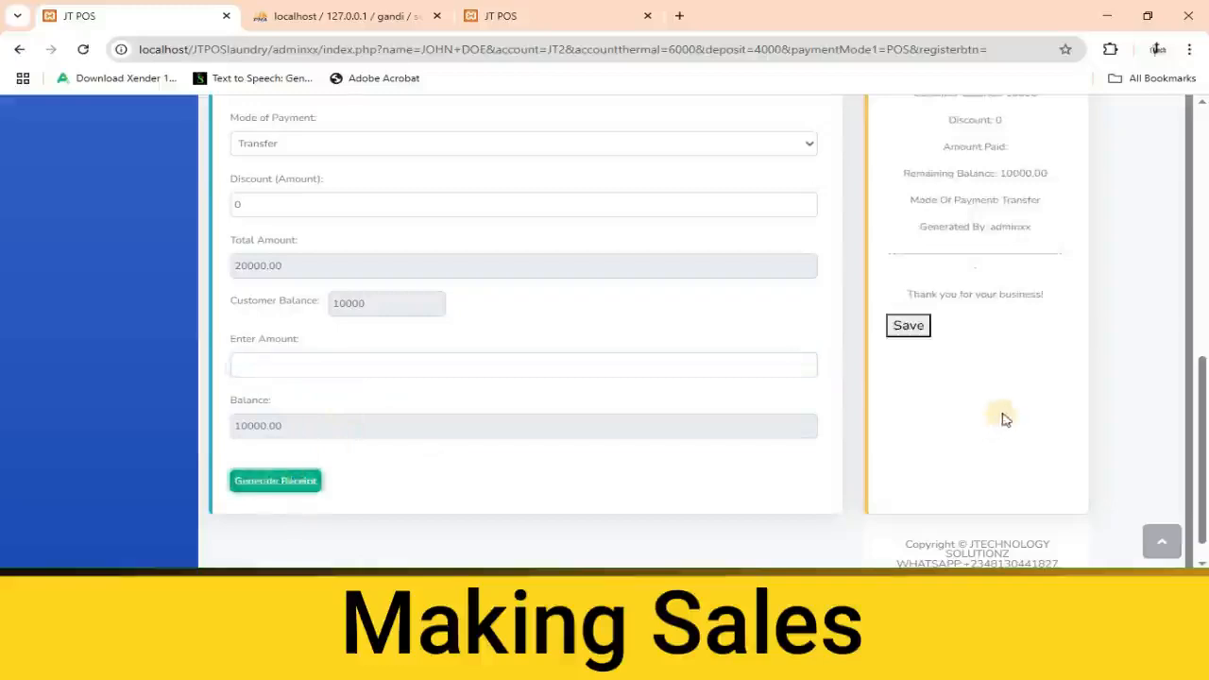
Review the generated receipt's dates, service line and totals, and save the sale.
scroll(981, 398, "down", 2)
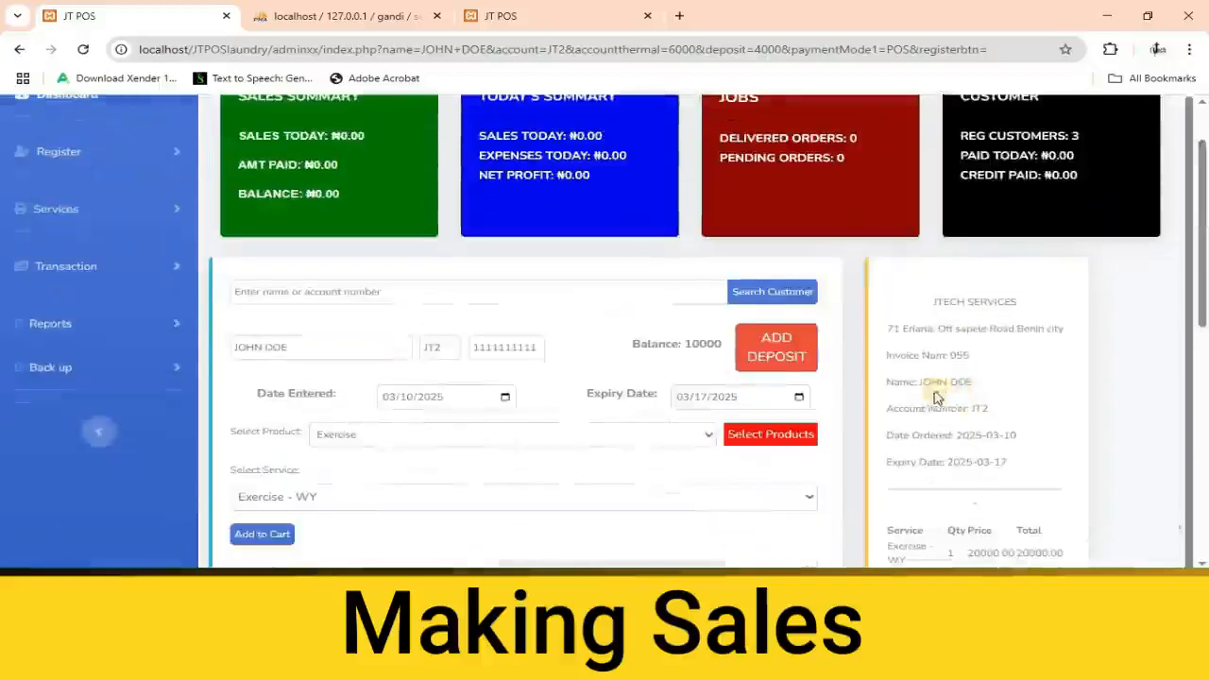
scroll(933, 400, "down", 1)
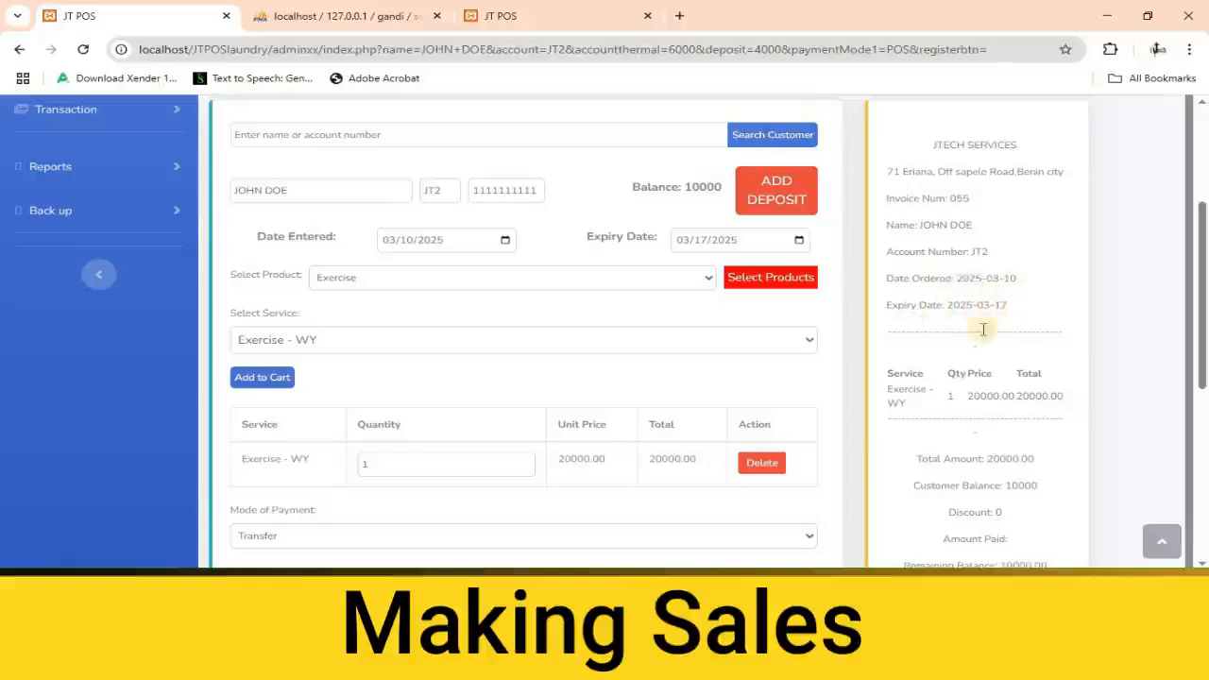
scroll(982, 331, "down", 5)
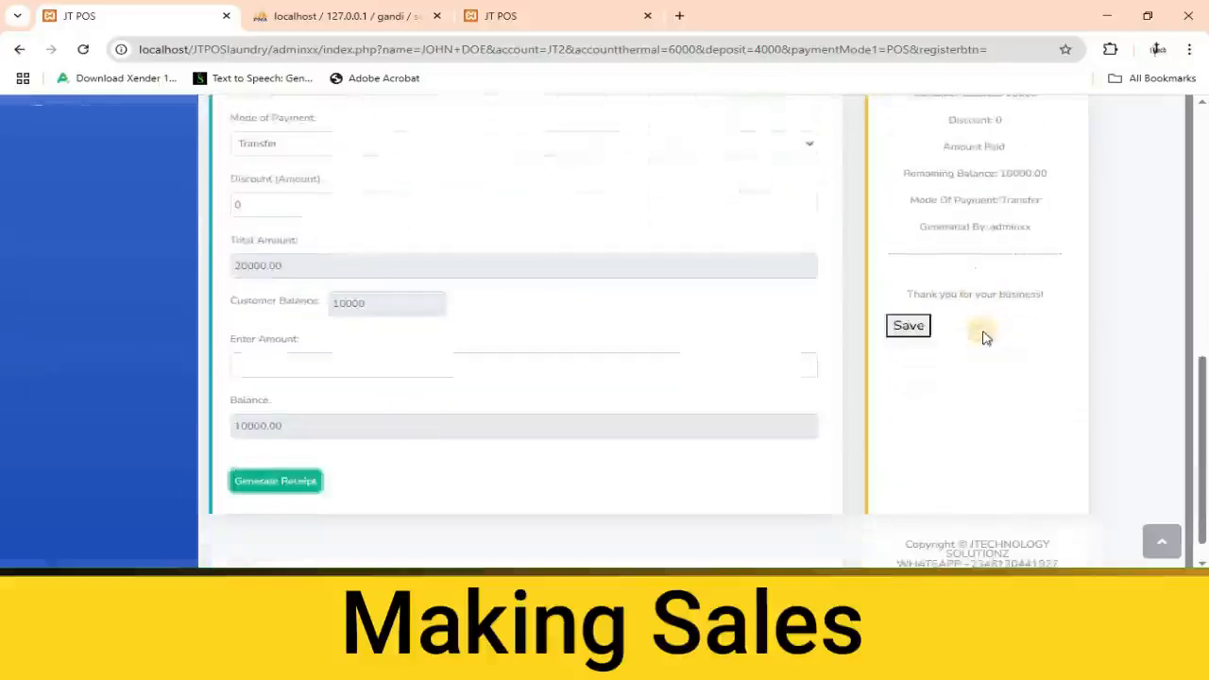
scroll(992, 338, "up", 3)
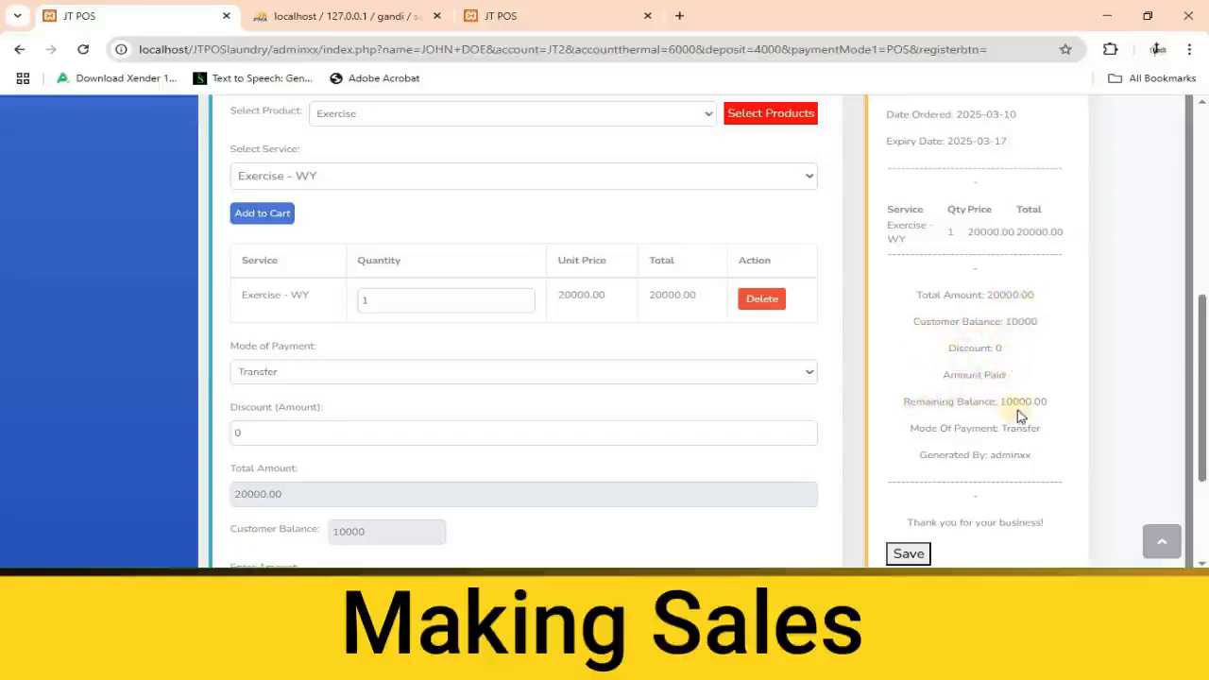
scroll(1010, 410, "down", 3)
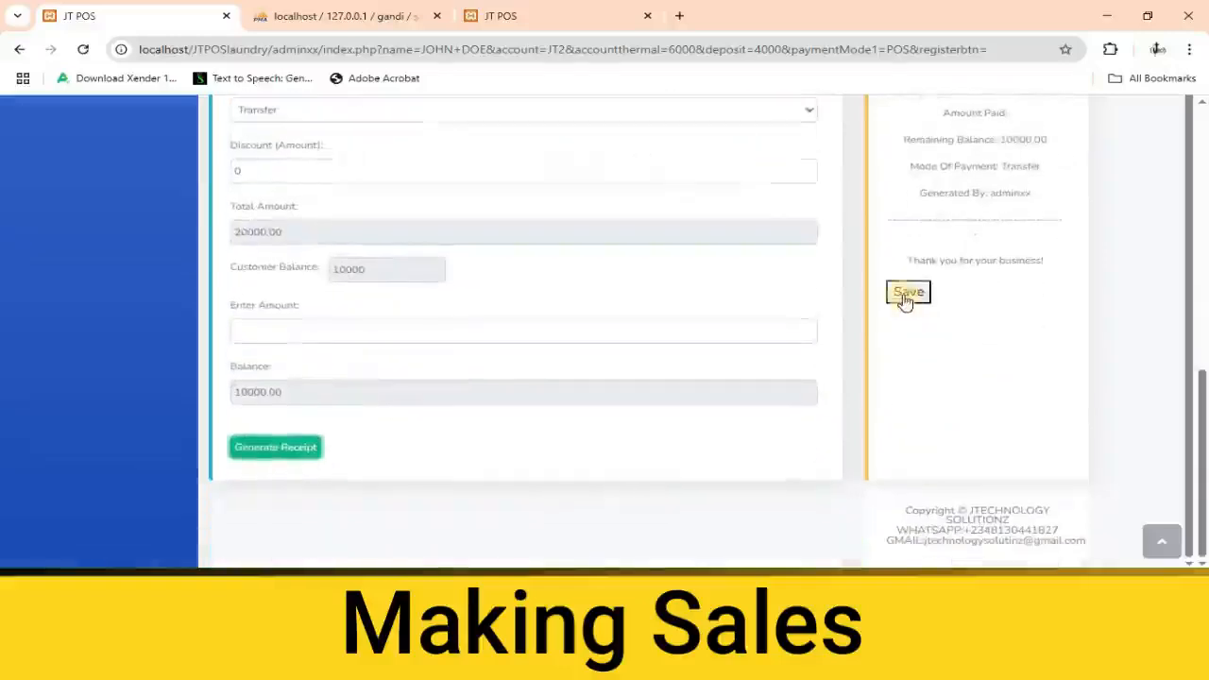
left_click(904, 294)
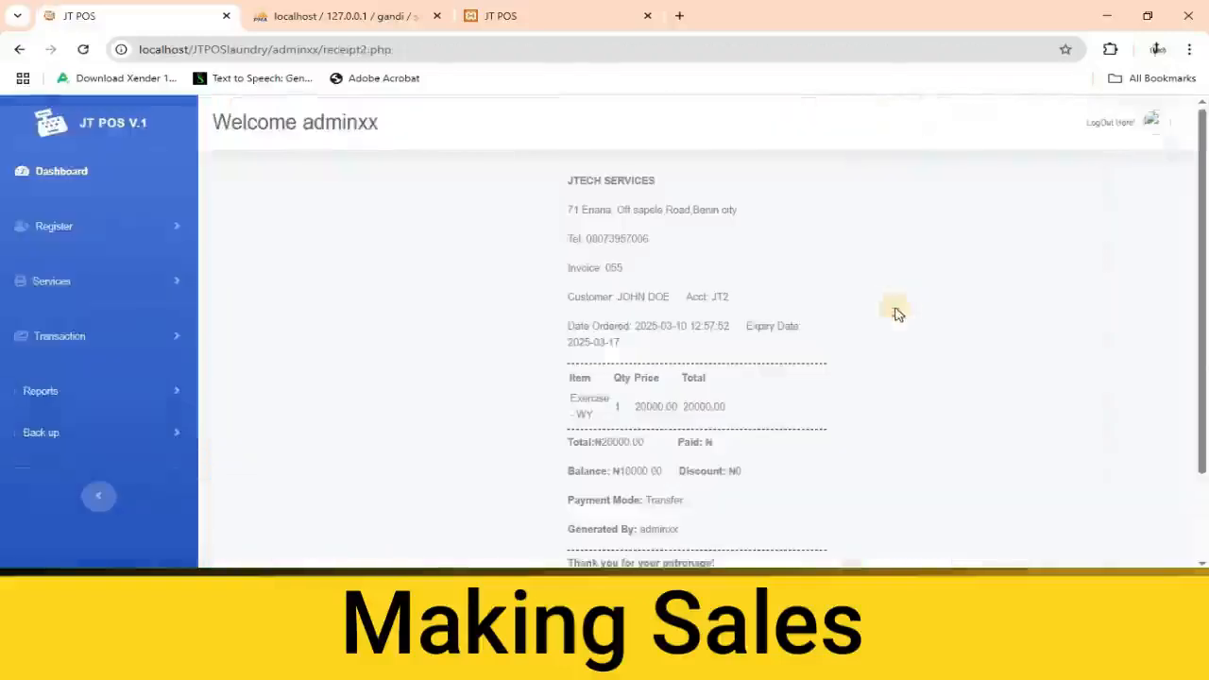
Review the saved receipt, bring up its print preview and open the choice of destination printers.
scroll(609, 326, "down", 2)
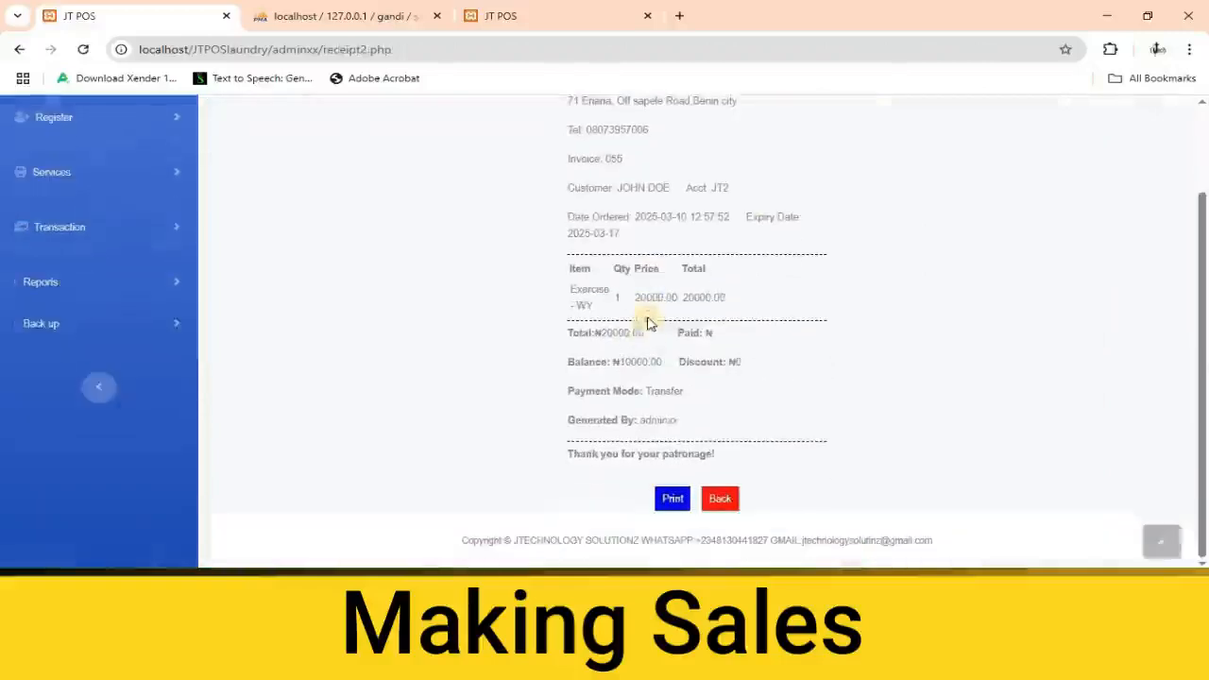
scroll(694, 389, "up", 2)
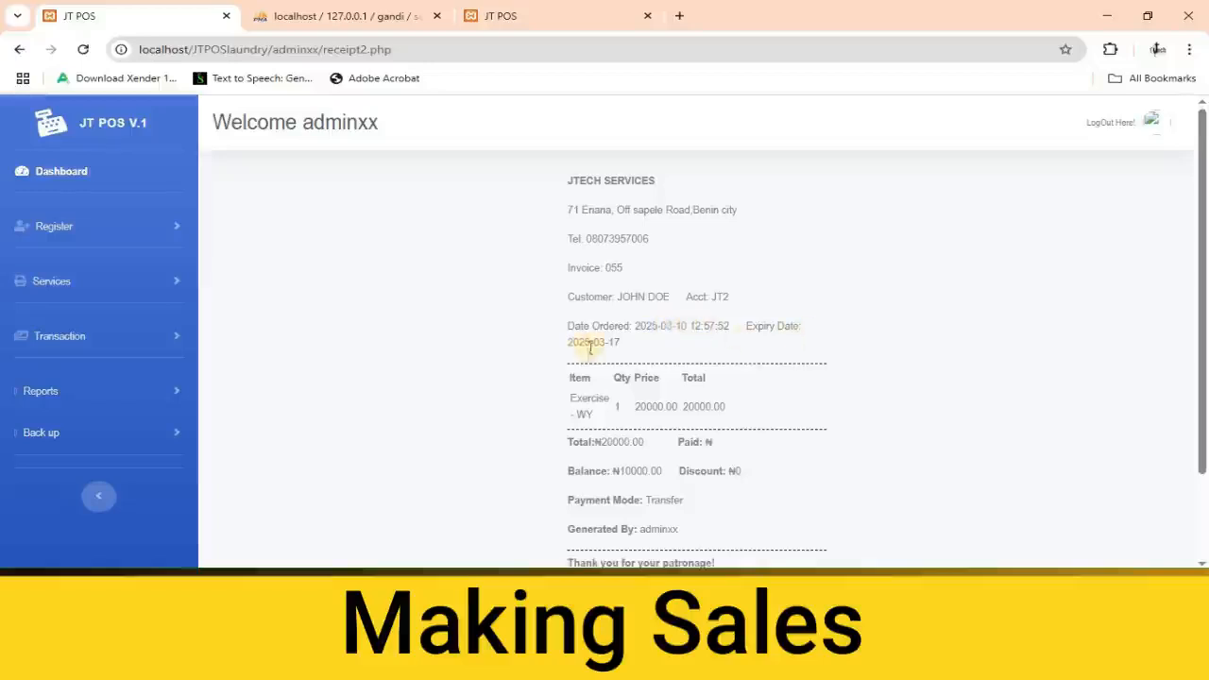
scroll(626, 387, "down", 2)
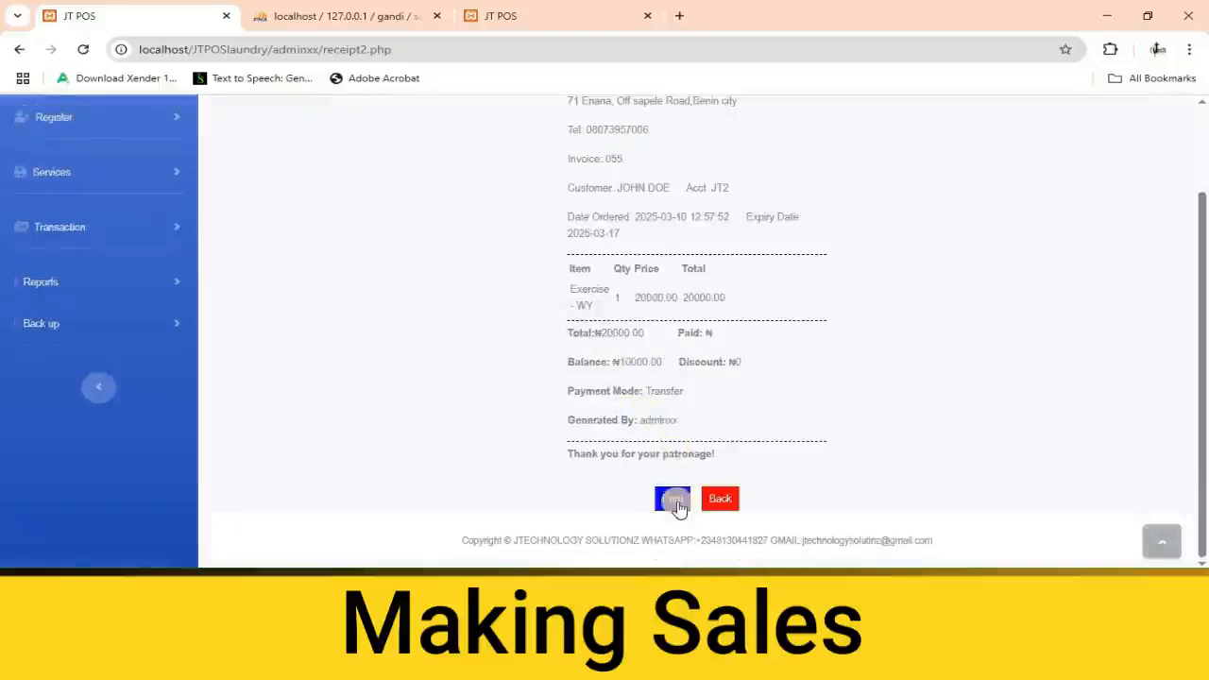
left_click(672, 501)
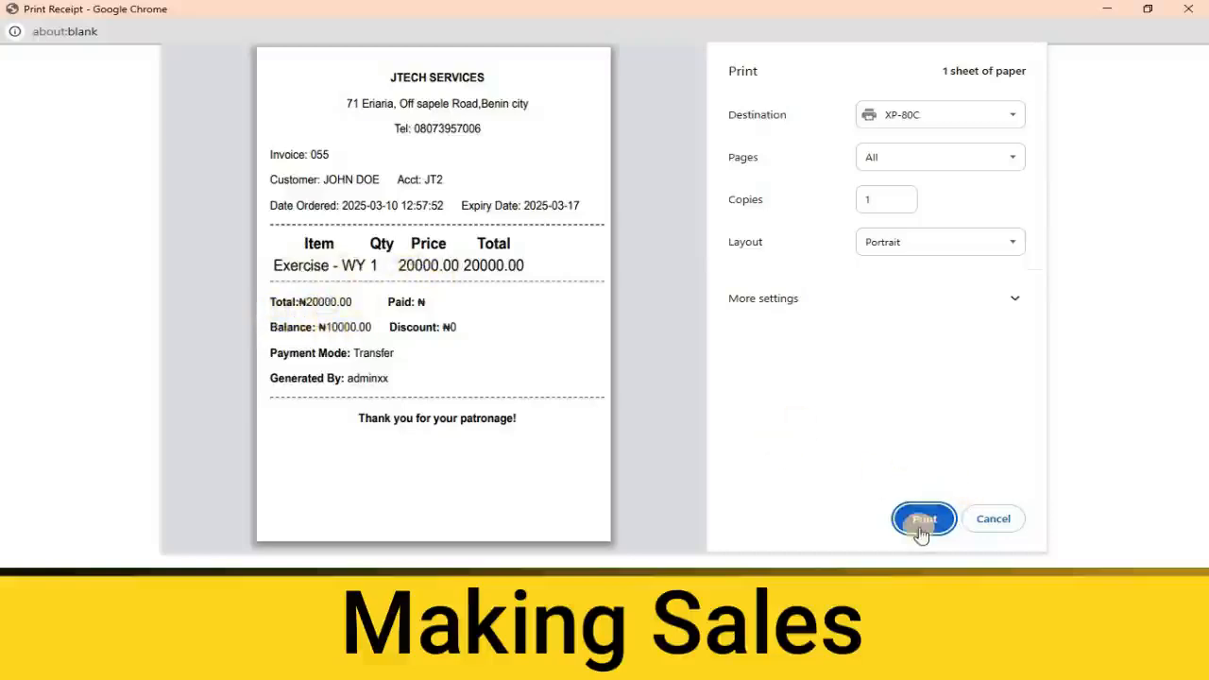
left_click(953, 115)
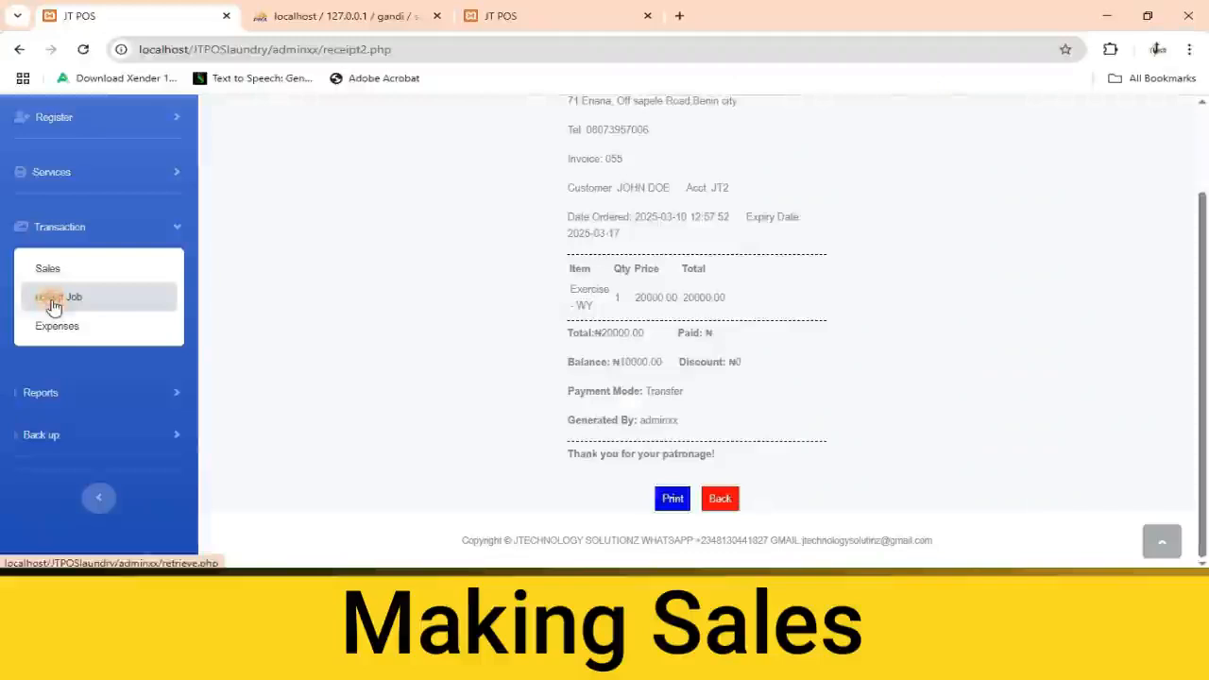
Search the jobs for collection by the new sale's invoice number within a from and to date.
left_click(54, 300)
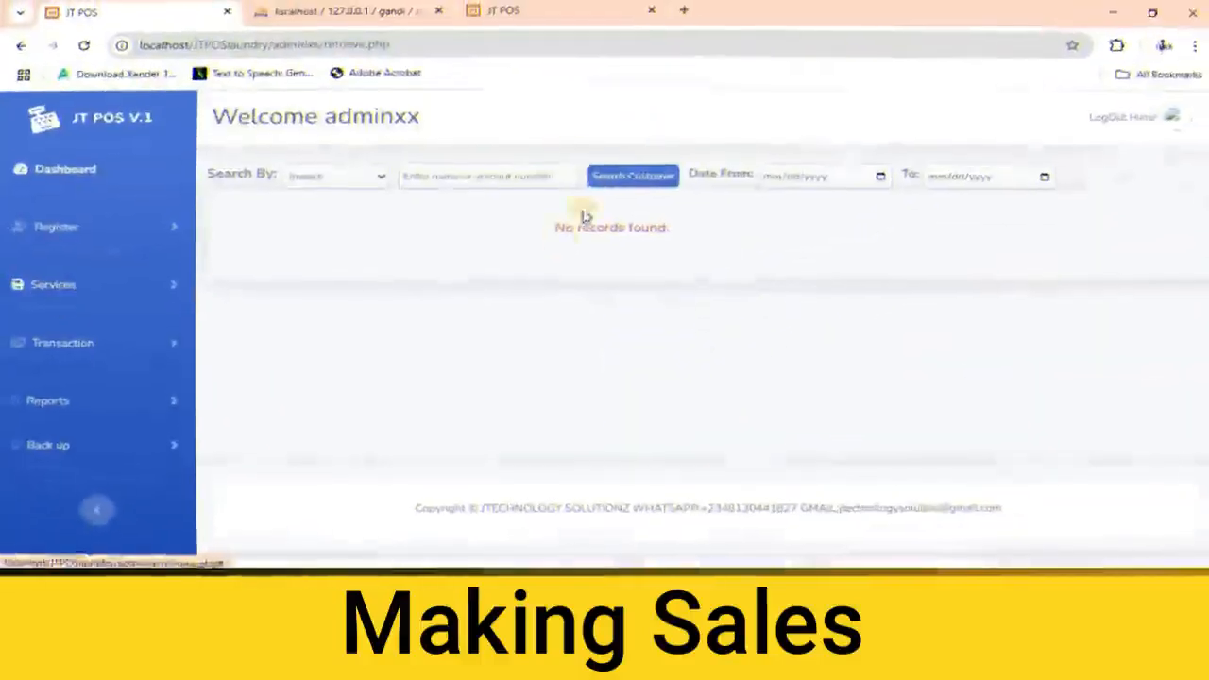
left_click(488, 183)
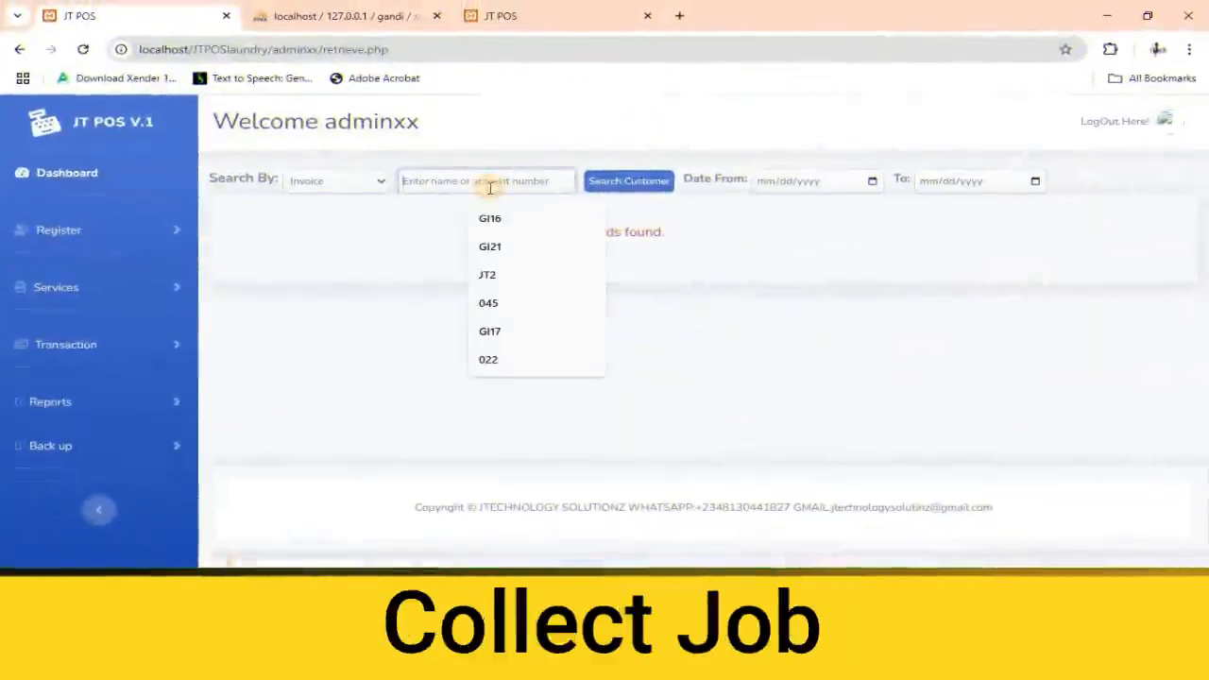
type("055")
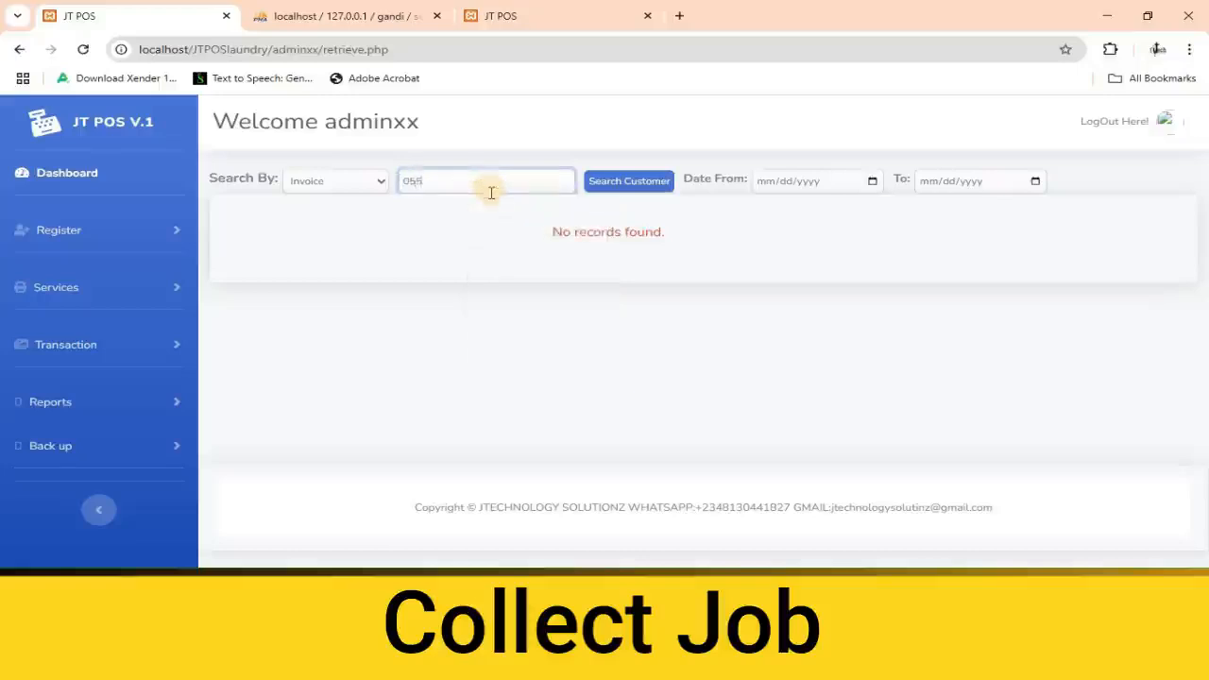
left_click(871, 181)
left_click(796, 305)
left_click(1035, 180)
left_click(965, 305)
left_click(629, 185)
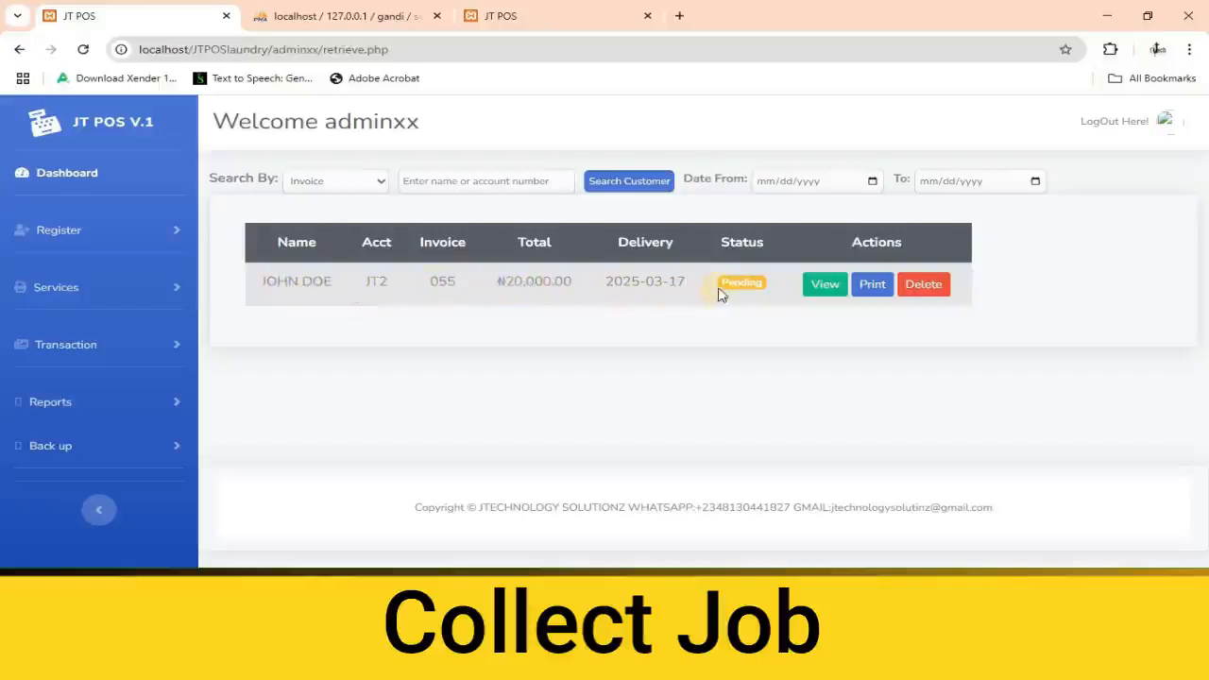
View the found job's service, receipt history and credit history, and return to the dashboard.
left_click(825, 284)
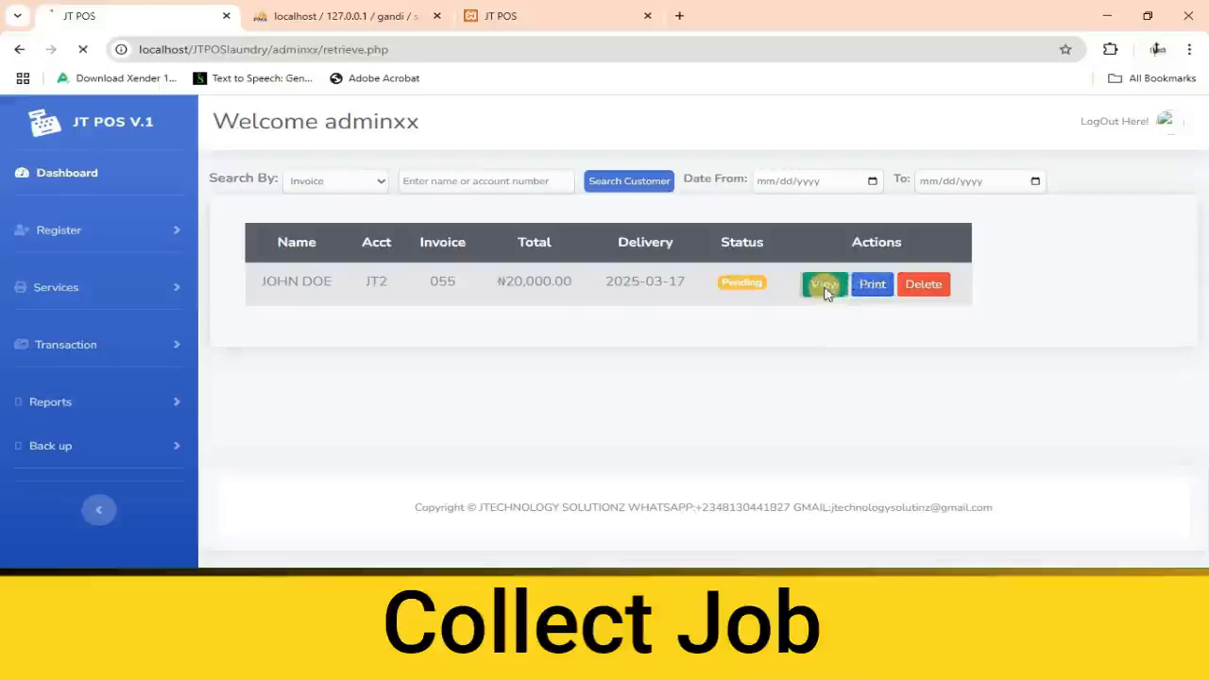
scroll(825, 288, "down", 4)
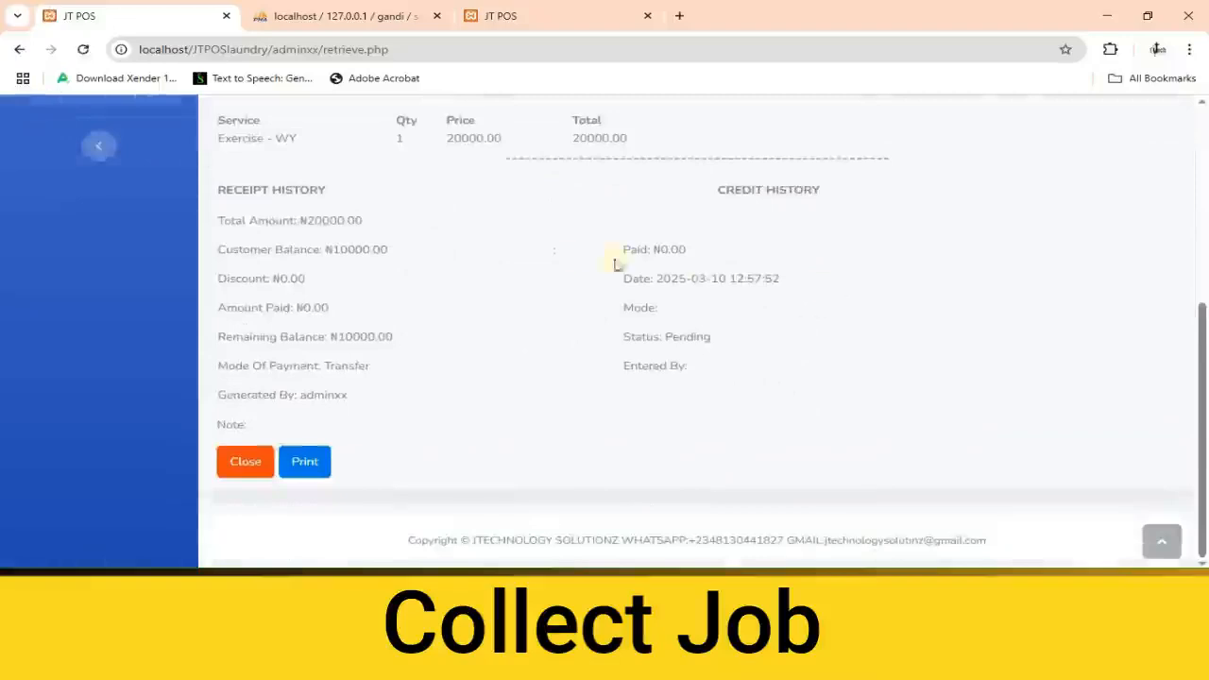
scroll(524, 264, "up", 2)
scroll(330, 258, "down", 2)
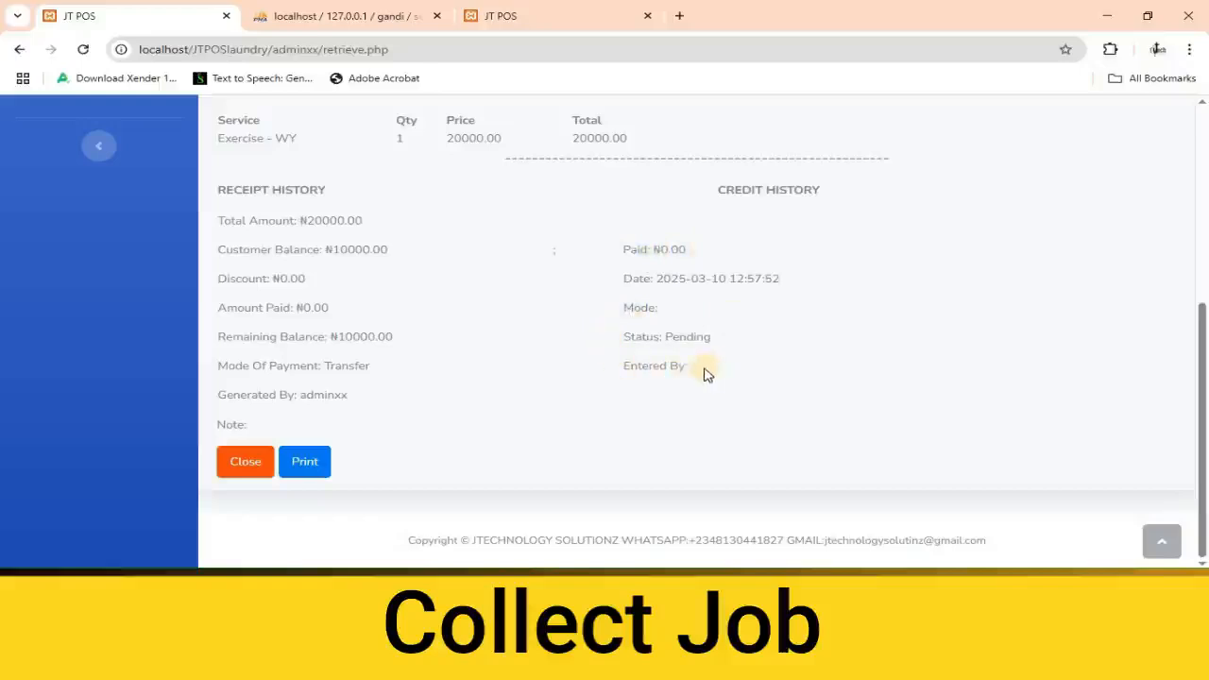
scroll(704, 375, "up", 4)
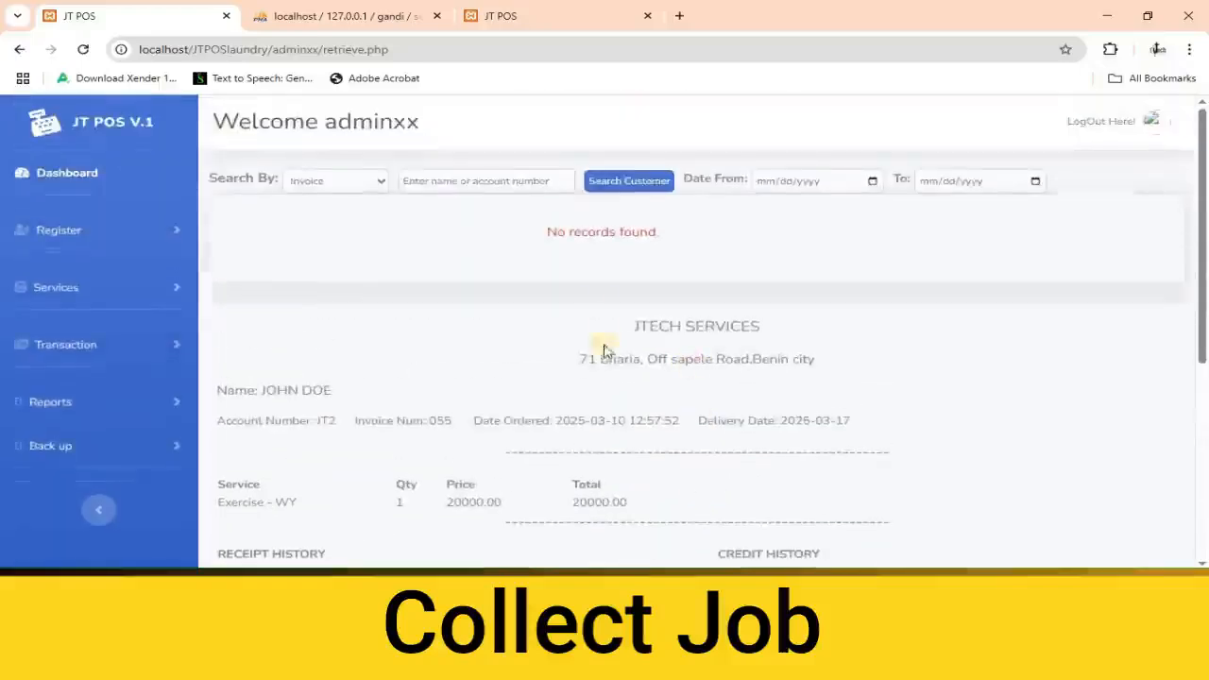
left_click(75, 173)
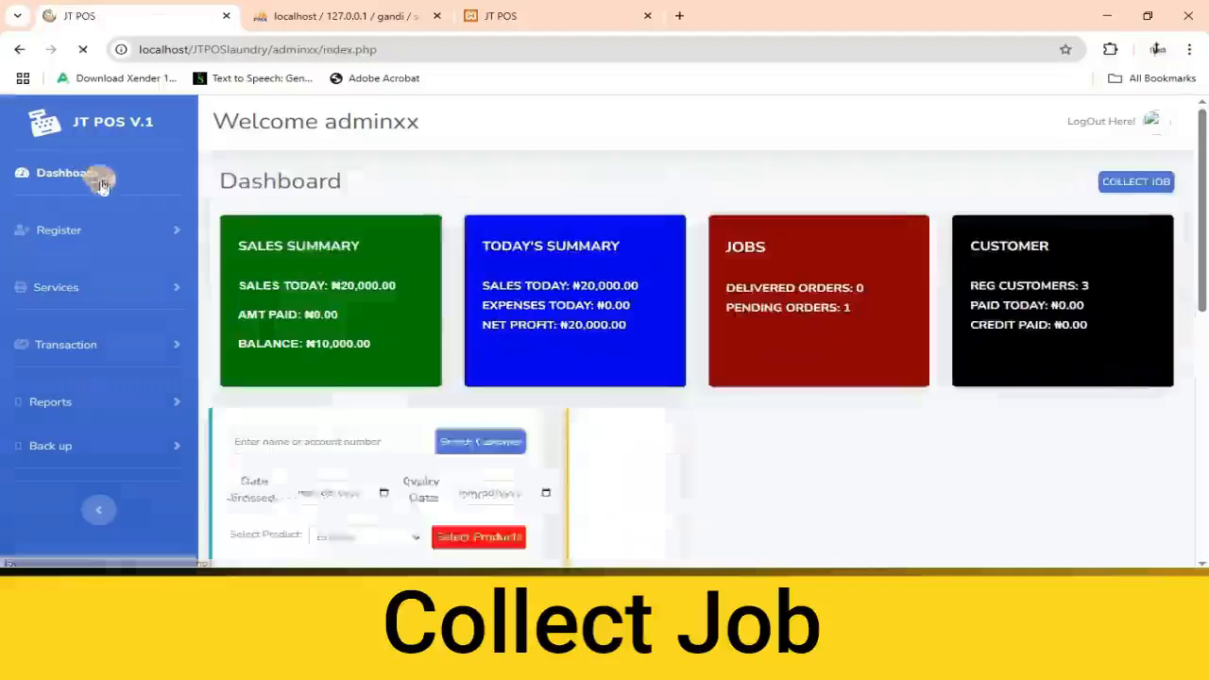
Look up the customer by account number in the dashboard's sale form.
scroll(540, 359, "down", 1)
left_click(537, 367)
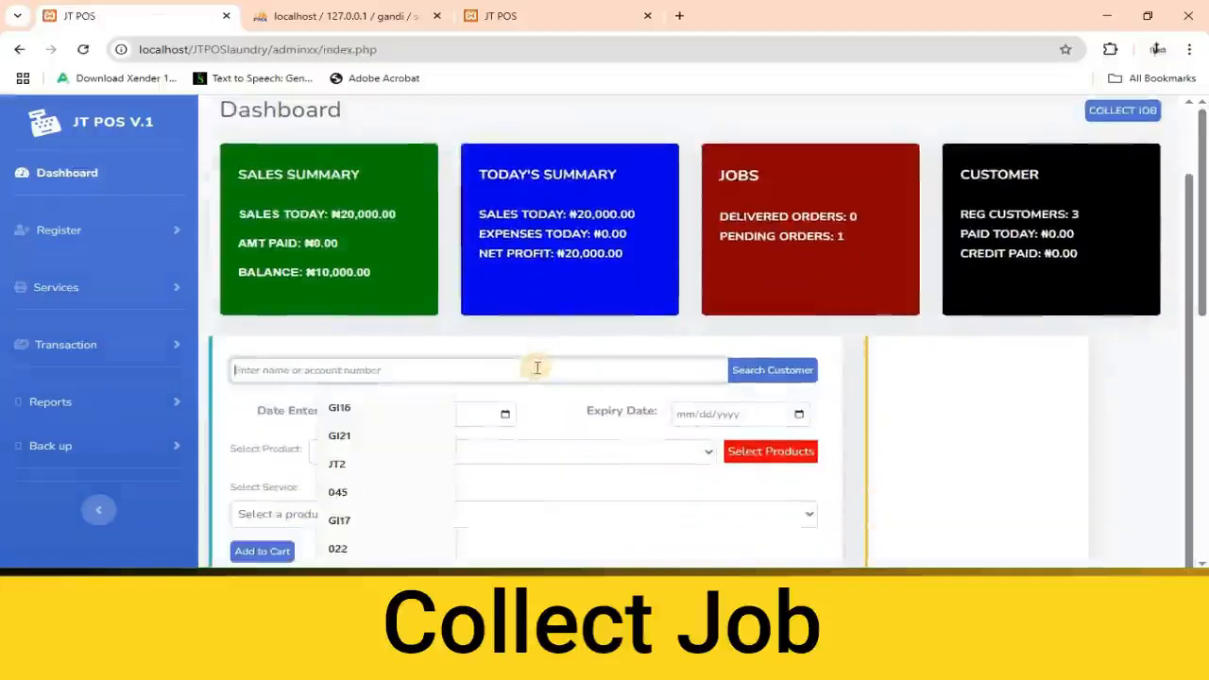
left_click(337, 464)
left_click(761, 371)
scroll(517, 408, "down", 1)
scroll(517, 408, "down", 2)
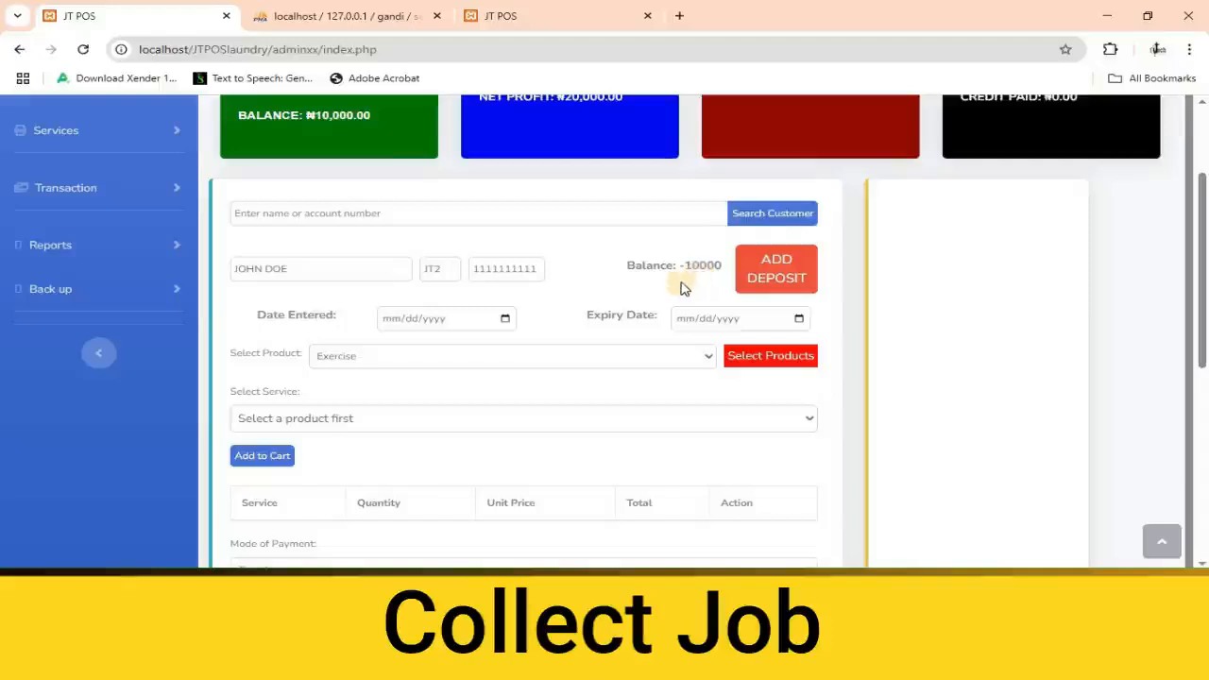
Start a deposit for the found customer and enter 10000 as the amount.
left_click(774, 274)
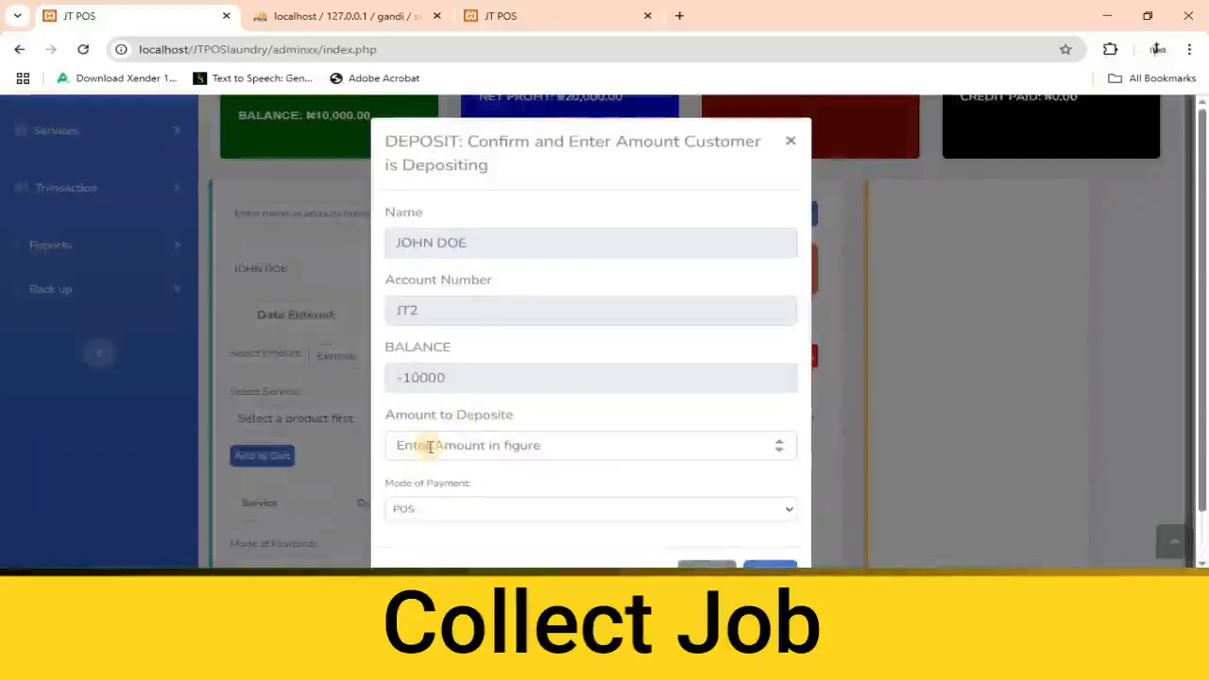
left_click(429, 445)
type("1")
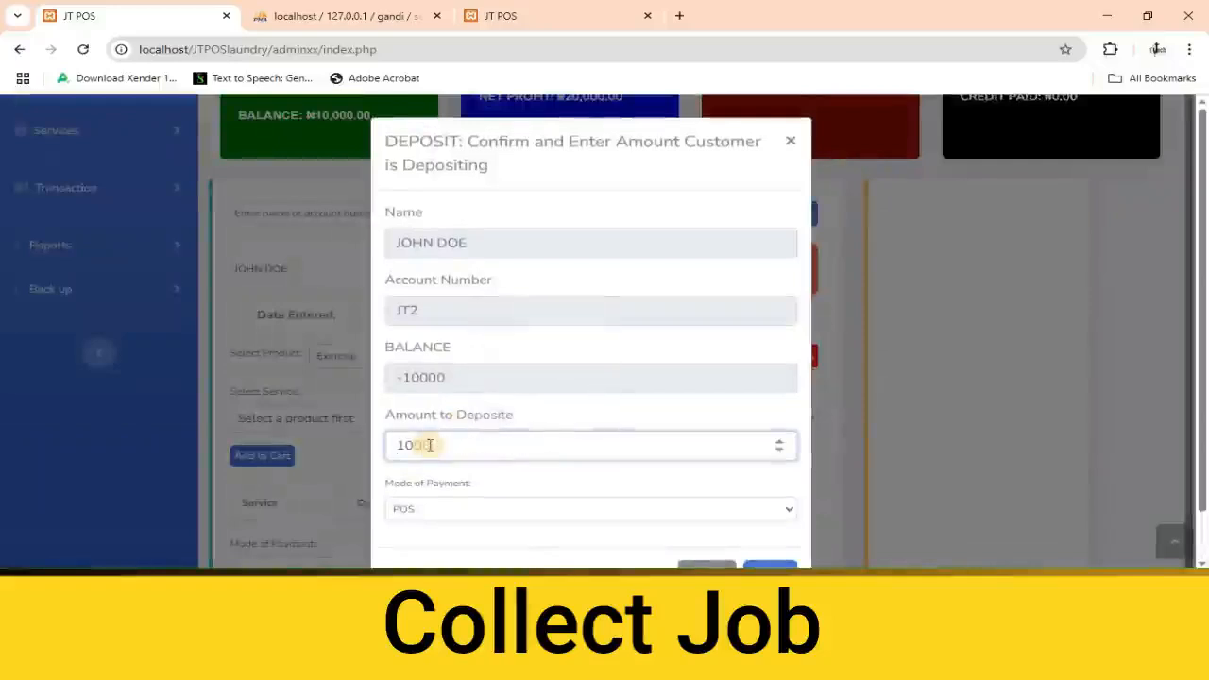
type("0000")
scroll(480, 451, "down", 1)
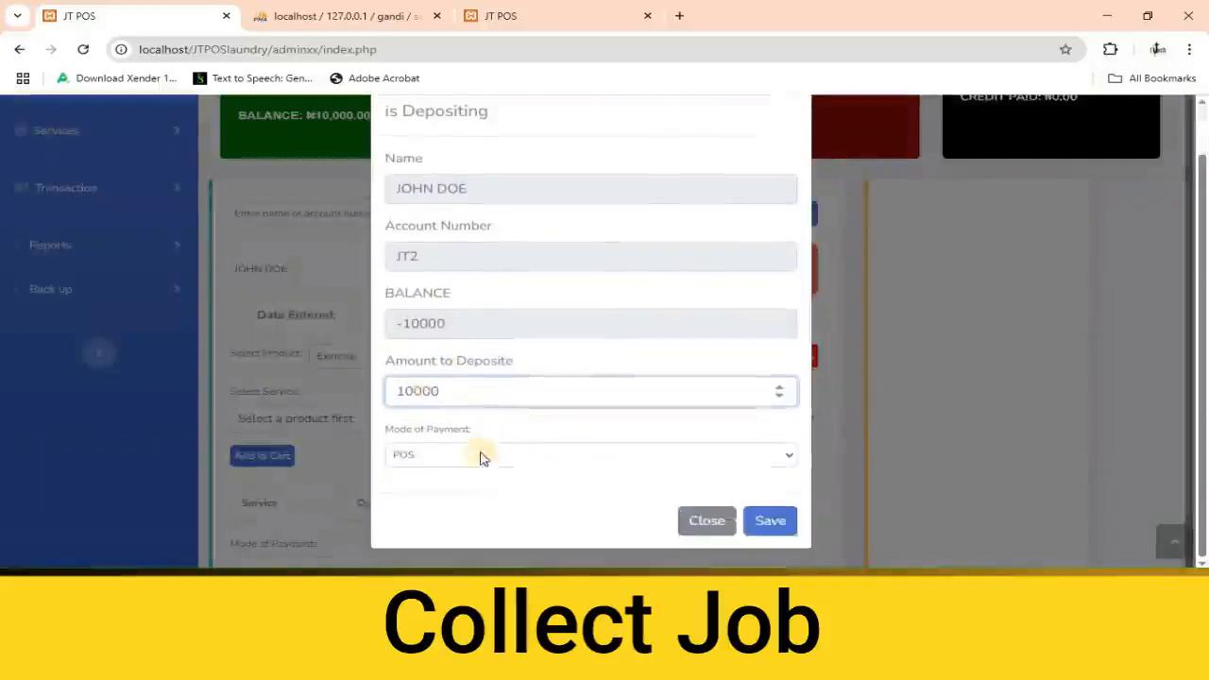
Set the deposit's mode of payment to Cash, save the deposit and dismiss the resulting message.
left_click(480, 454)
left_click(427, 480)
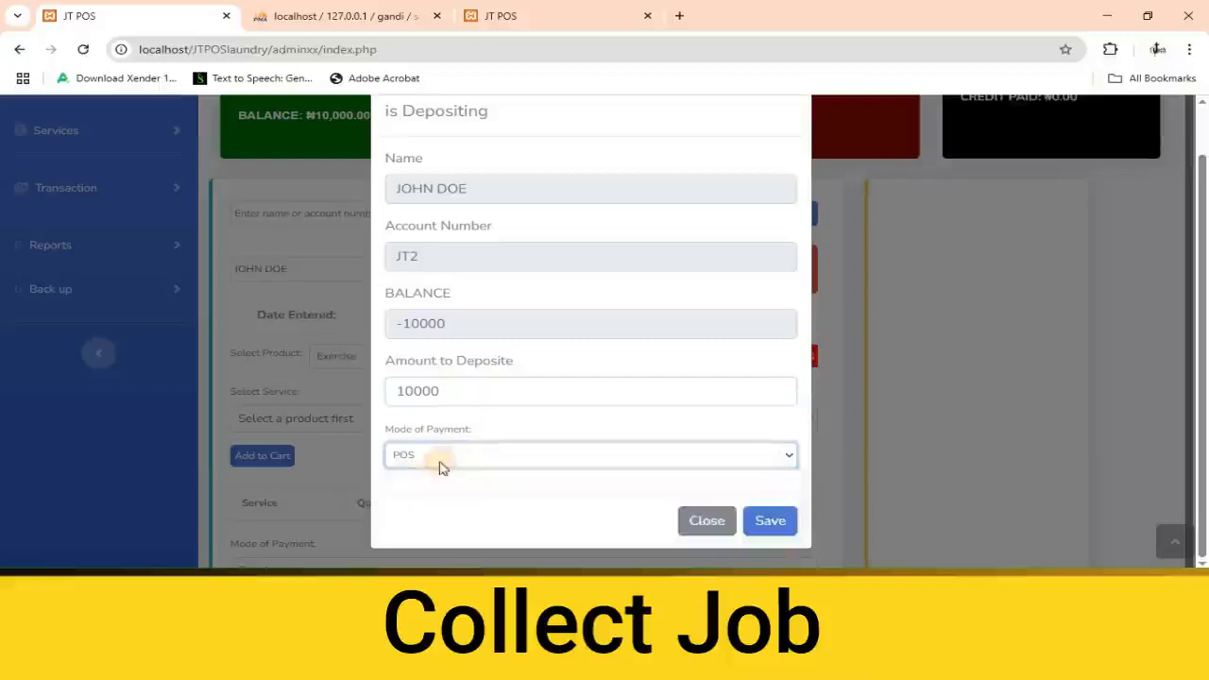
left_click(440, 457)
left_click(416, 515)
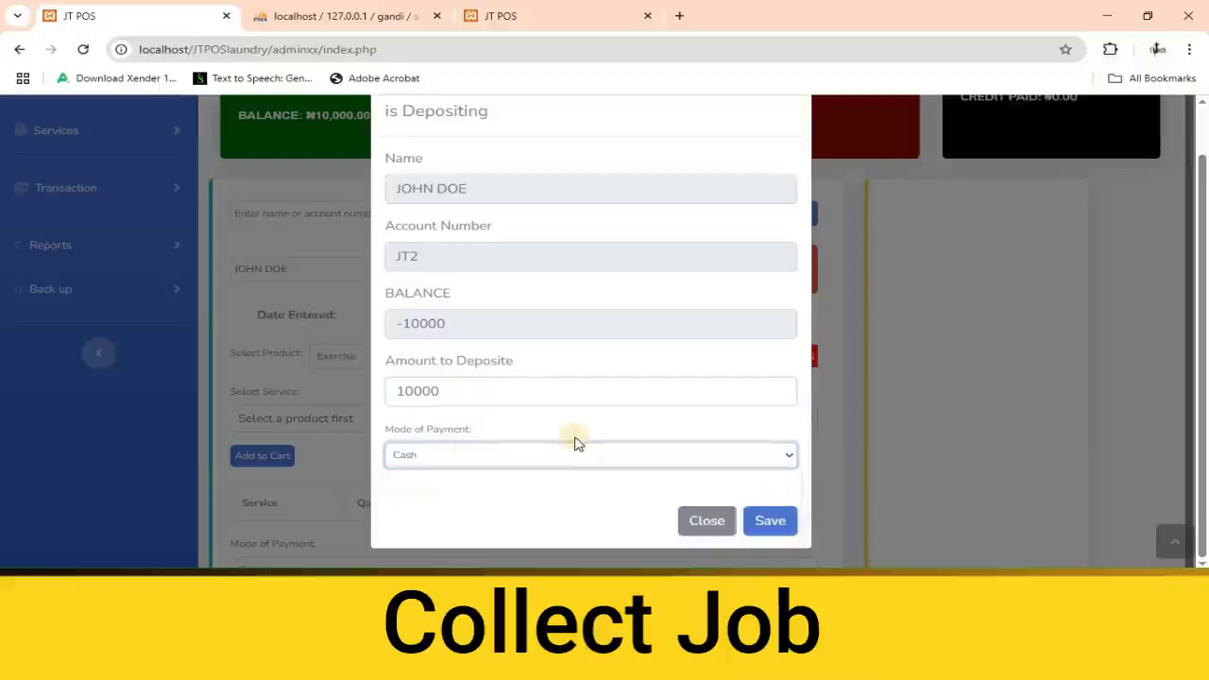
left_click(763, 520)
left_click(767, 522)
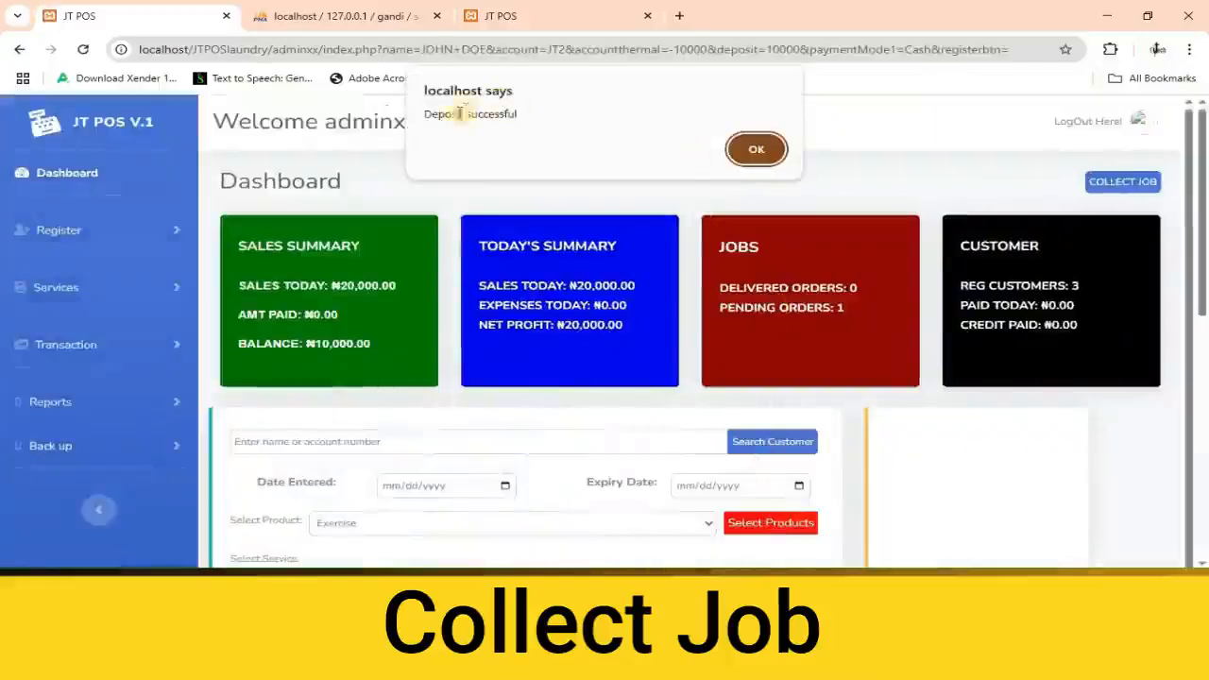
left_click(755, 149)
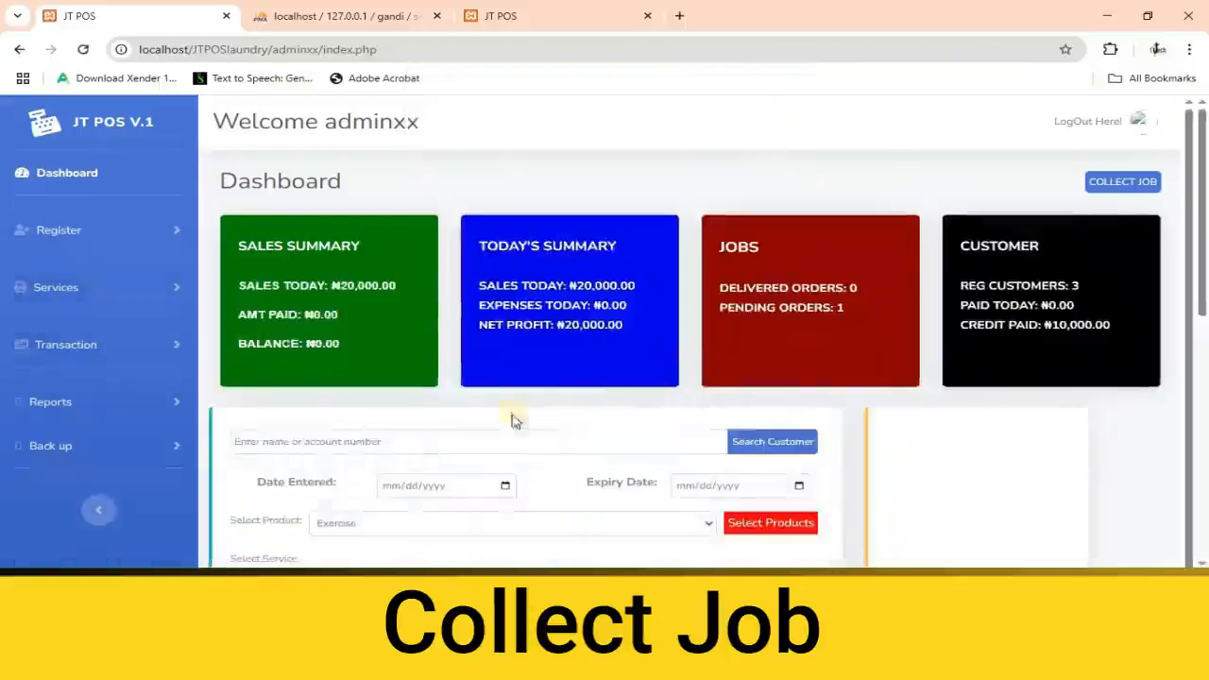
Search for the same customer again by account number to check the balance after the deposit.
left_click(508, 435)
type("JT2")
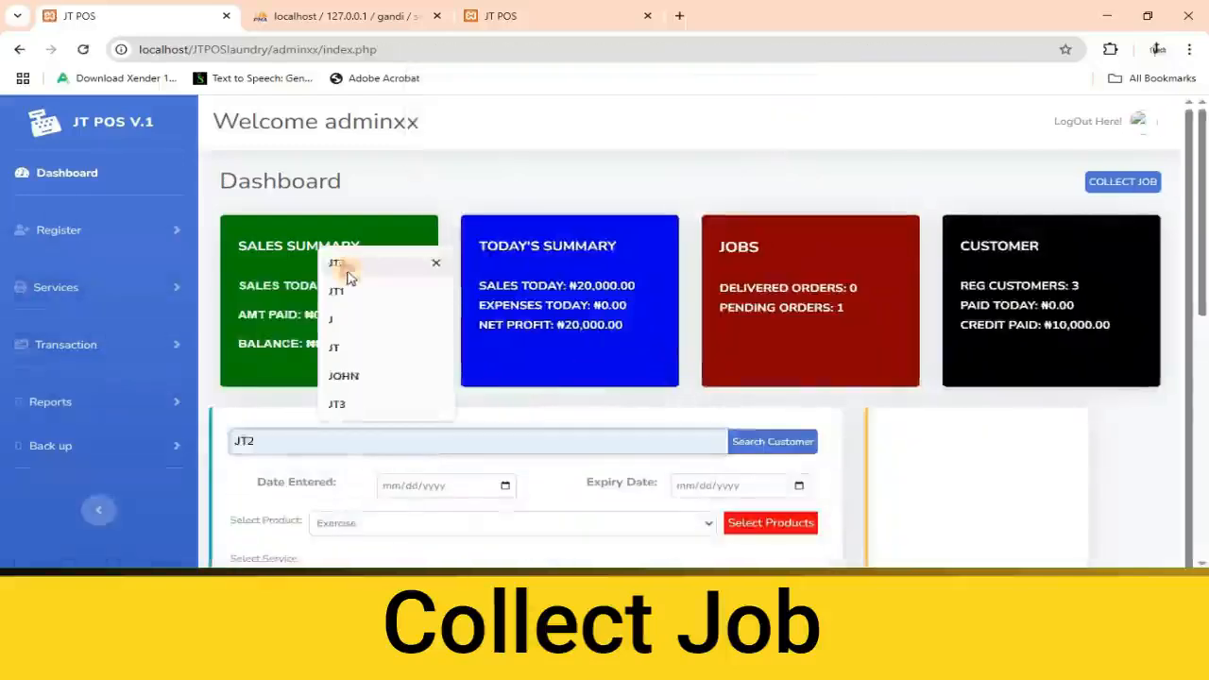
left_click(347, 270)
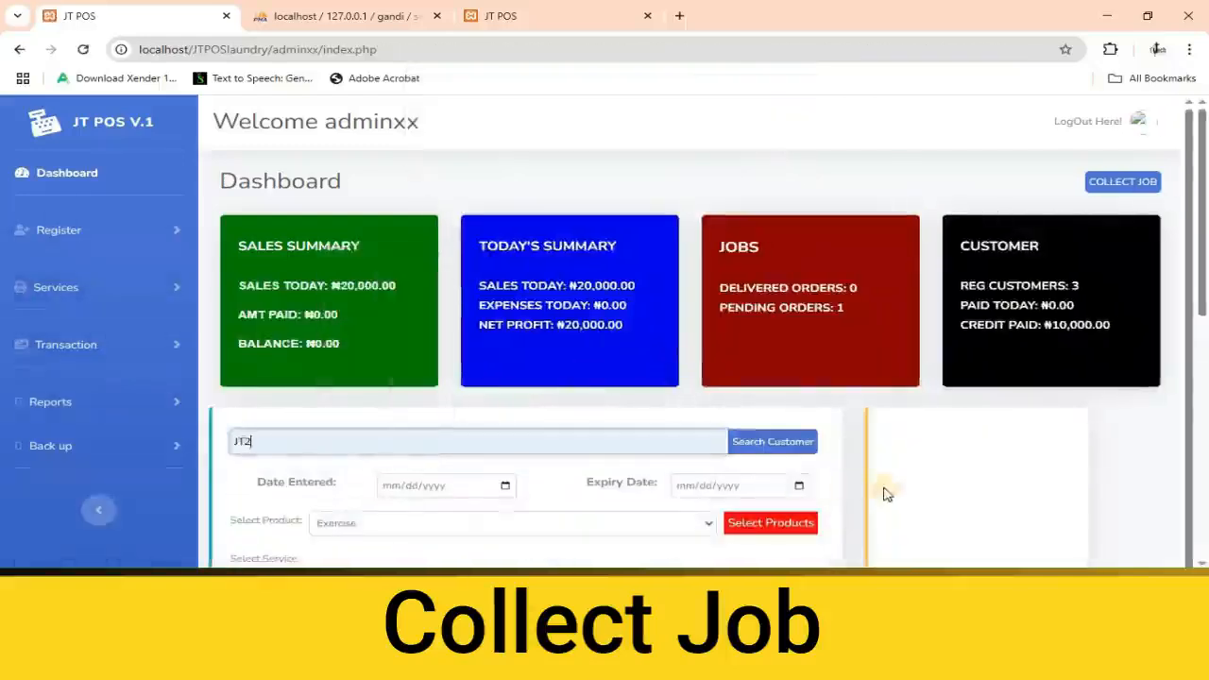
left_click(770, 442)
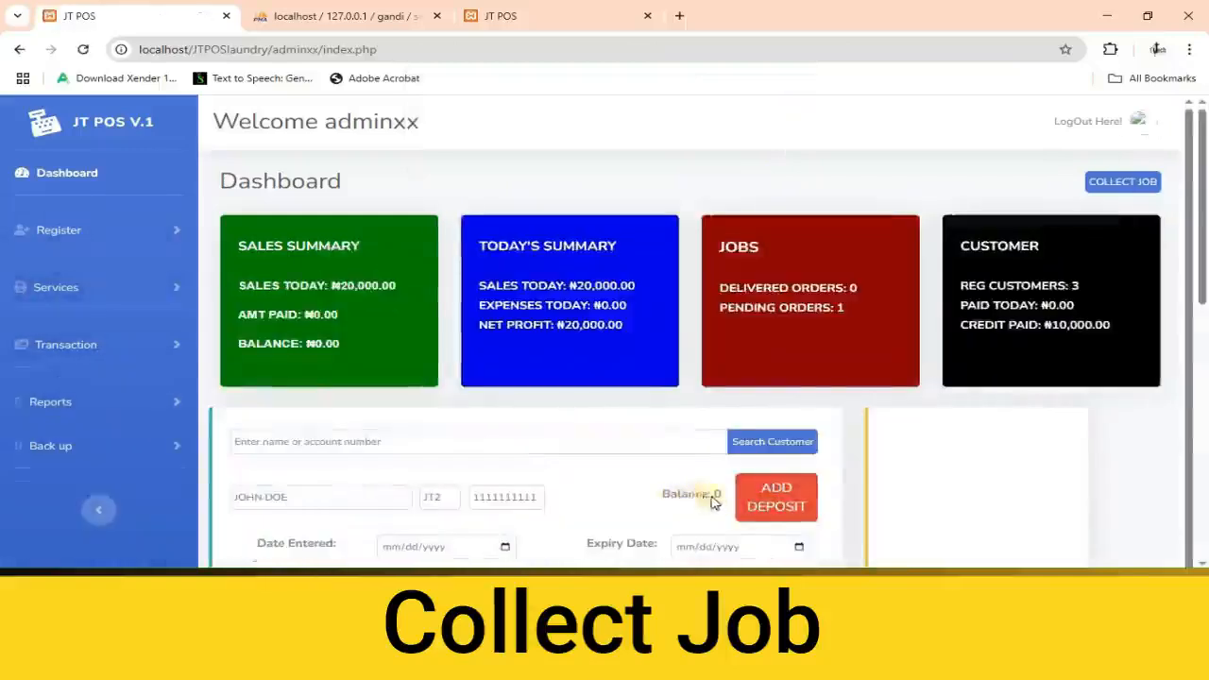
Search the jobs for collection by the sale's invoice number, with both a from and a to date.
left_click(115, 359)
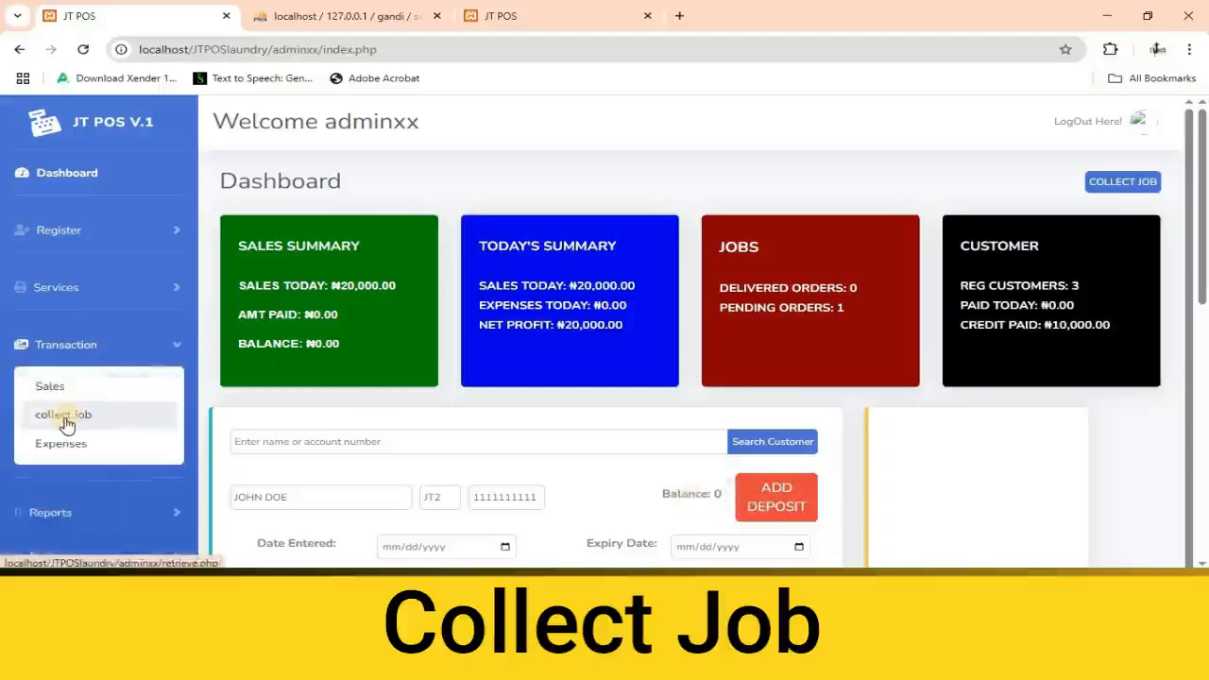
left_click(64, 417)
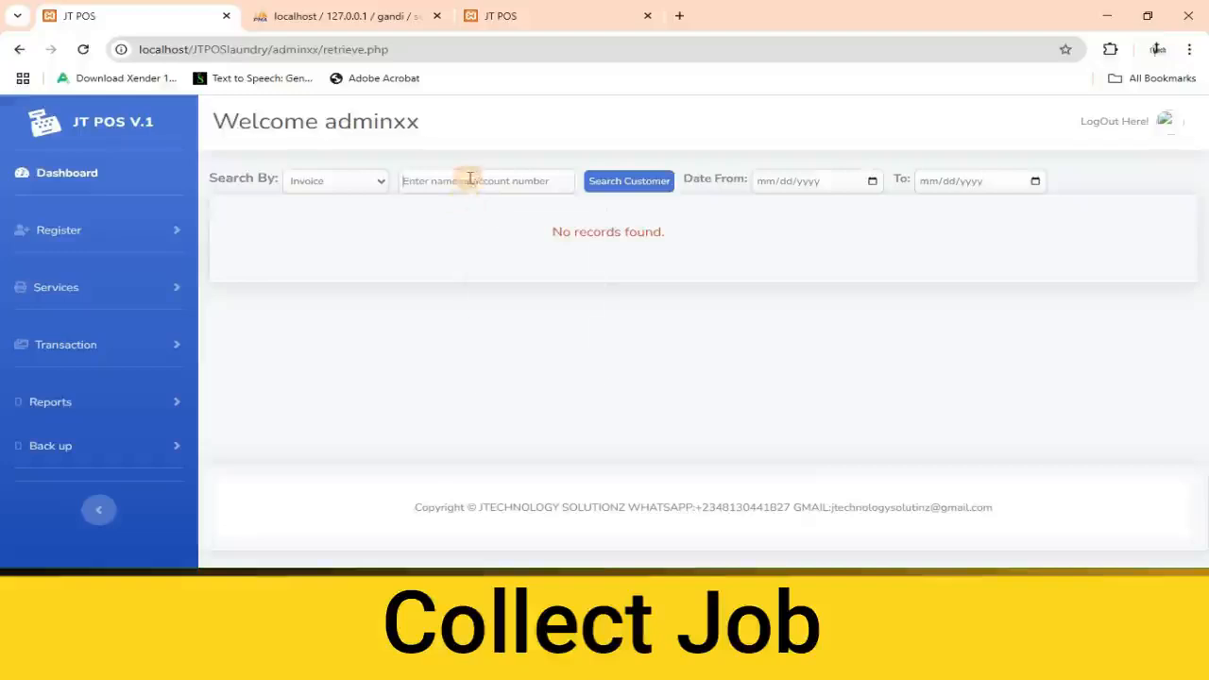
left_click(469, 180)
type("055")
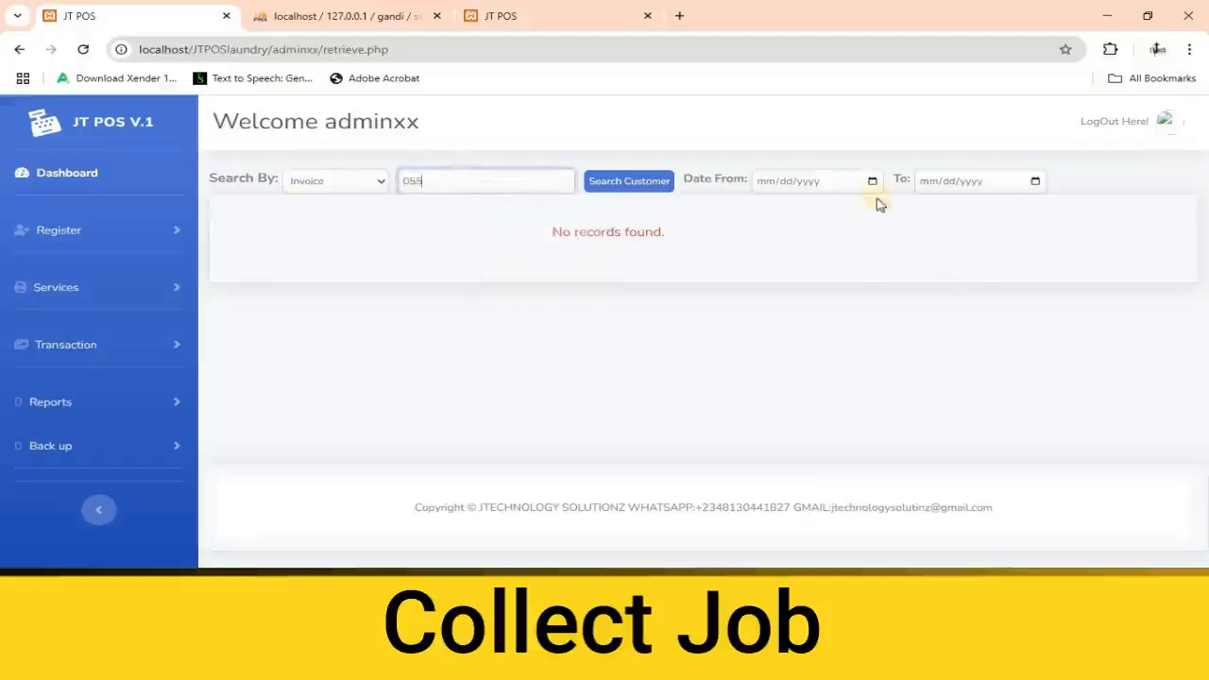
left_click(872, 180)
left_click(799, 305)
left_click(1034, 181)
left_click(960, 305)
left_click(635, 182)
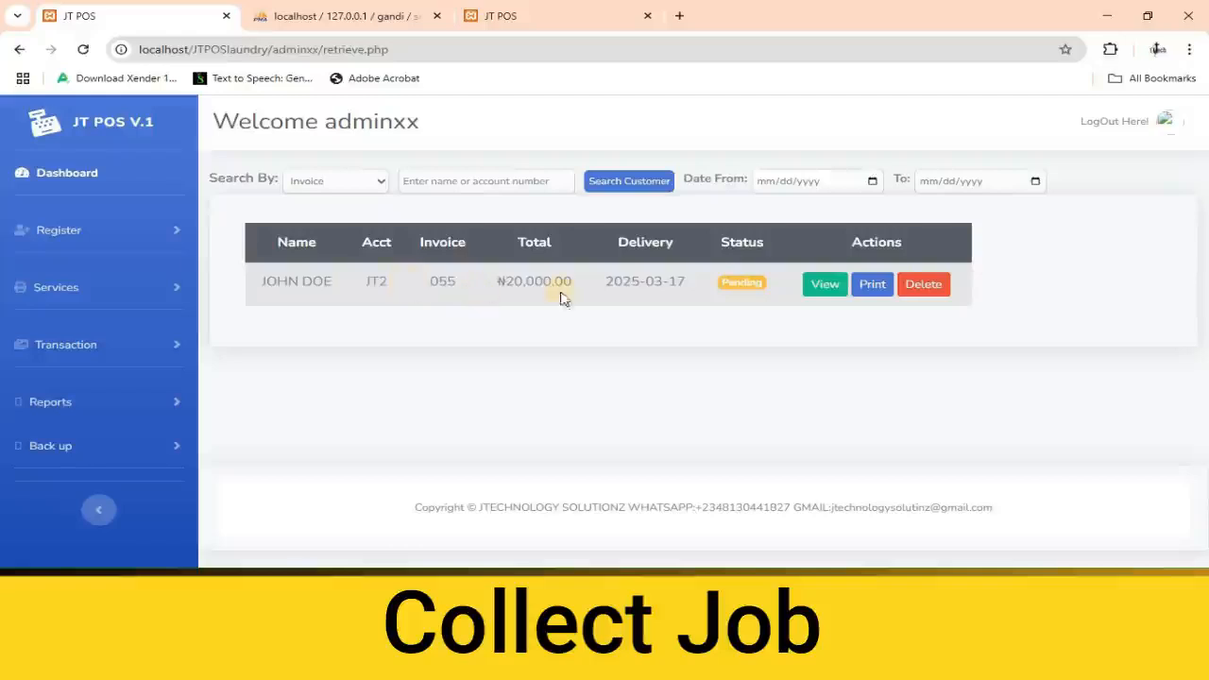
View the job's details and examine its receipt history and the deposit entry in the credit history.
left_click(816, 288)
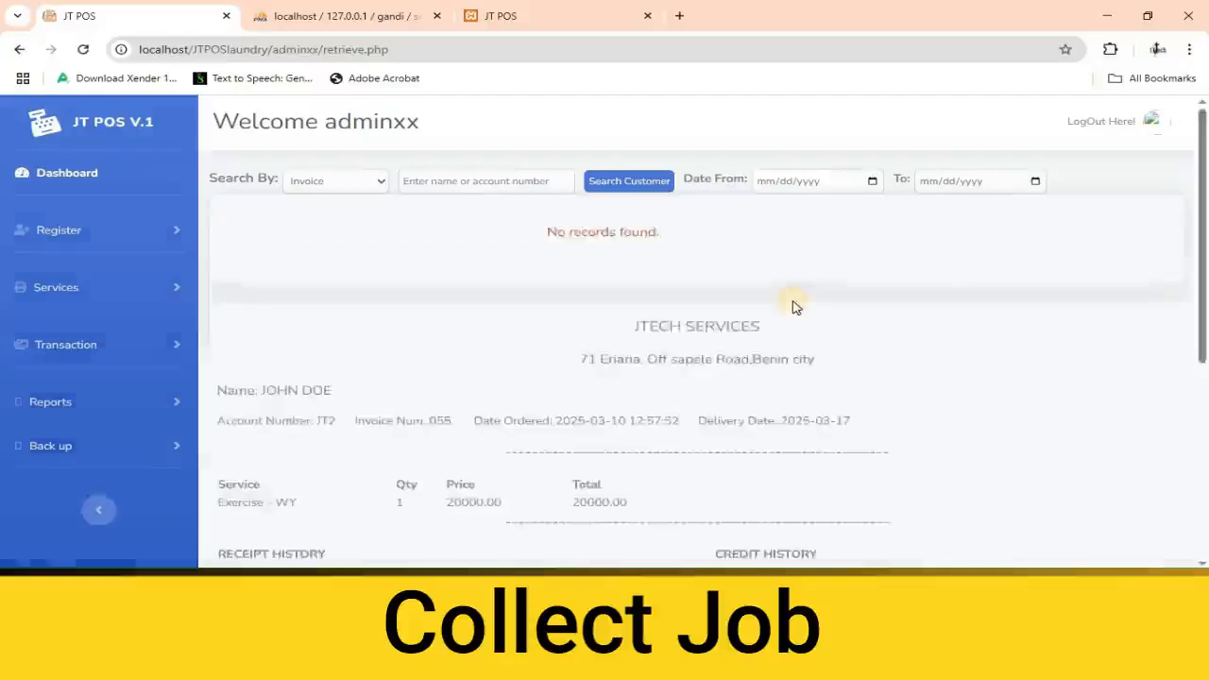
scroll(793, 306, "down", 4)
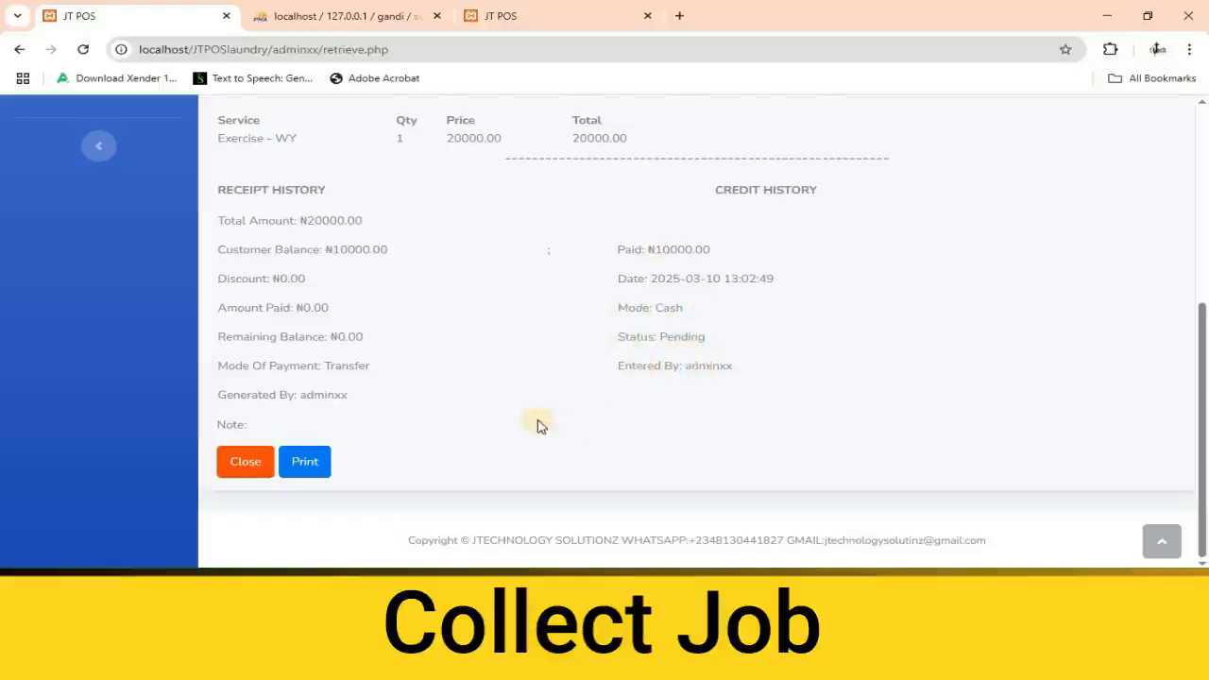
scroll(535, 422, "up", 5)
scroll(535, 422, "up", 1)
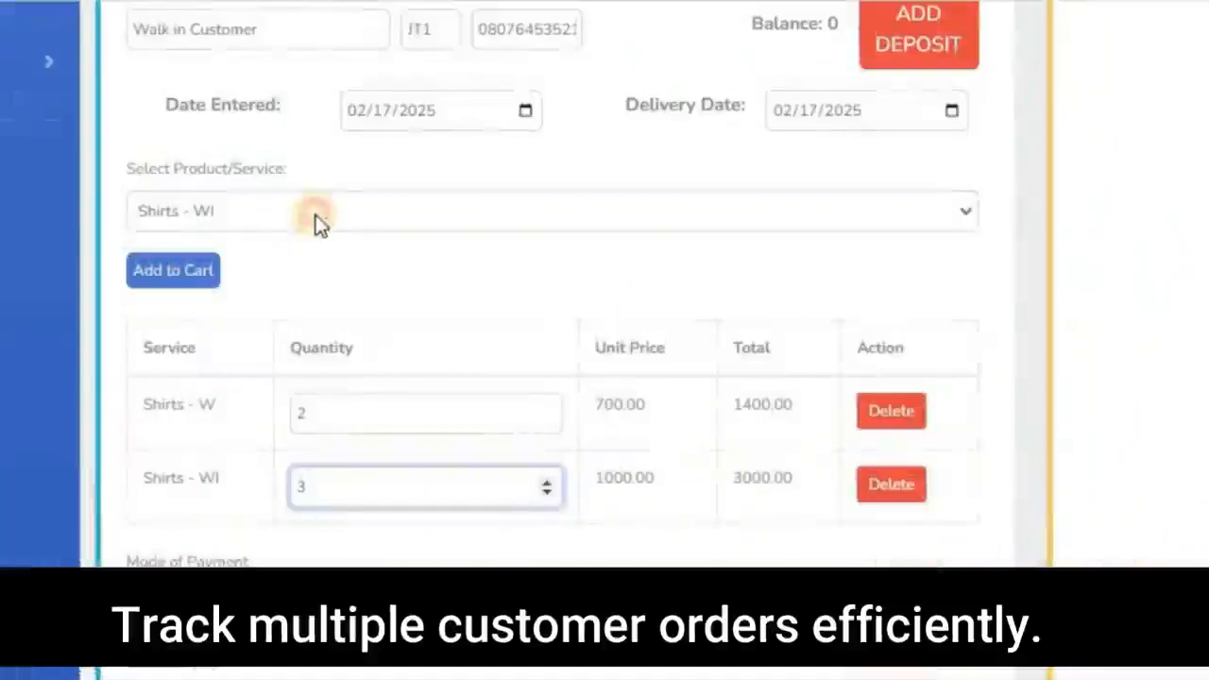
Add the Design - FS service to the cart and enter a new discount amount for the sale.
left_click(315, 223)
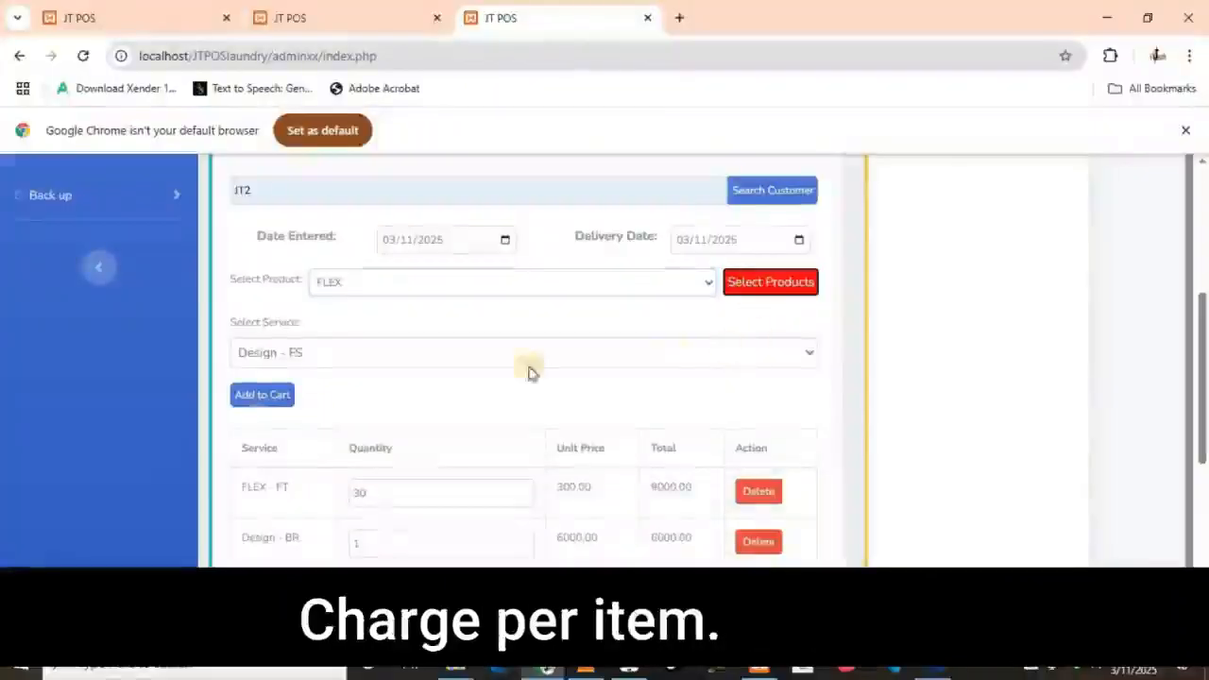
left_click(263, 396)
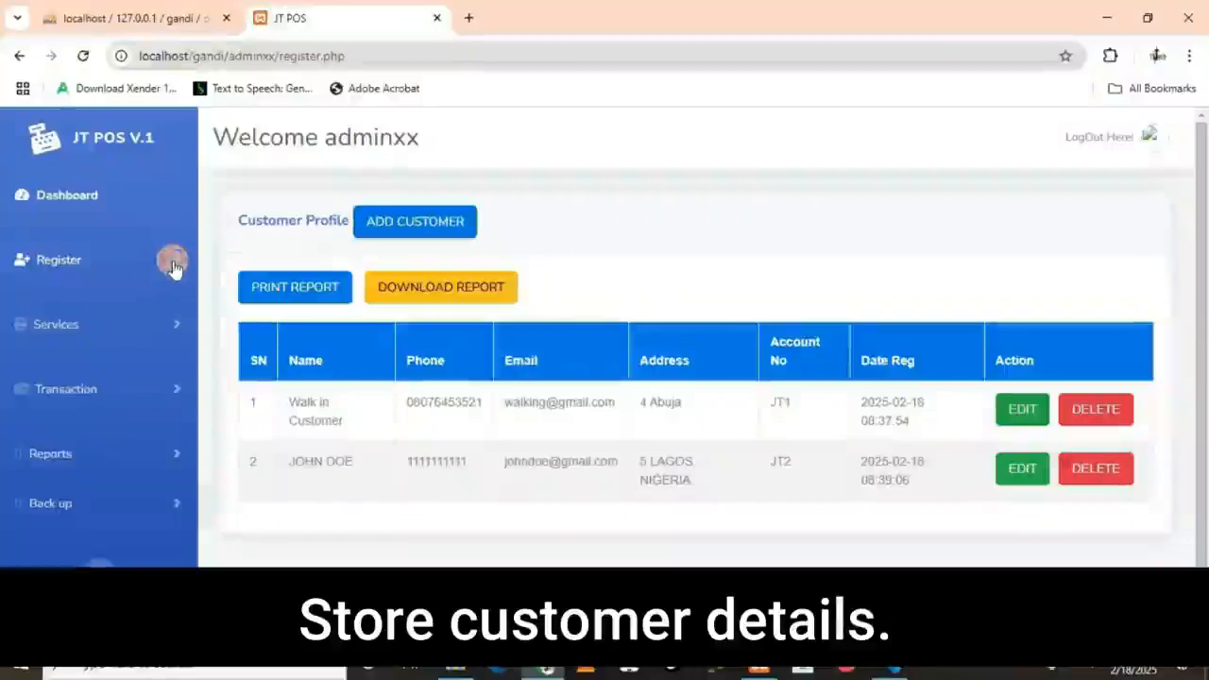
left_click(173, 267)
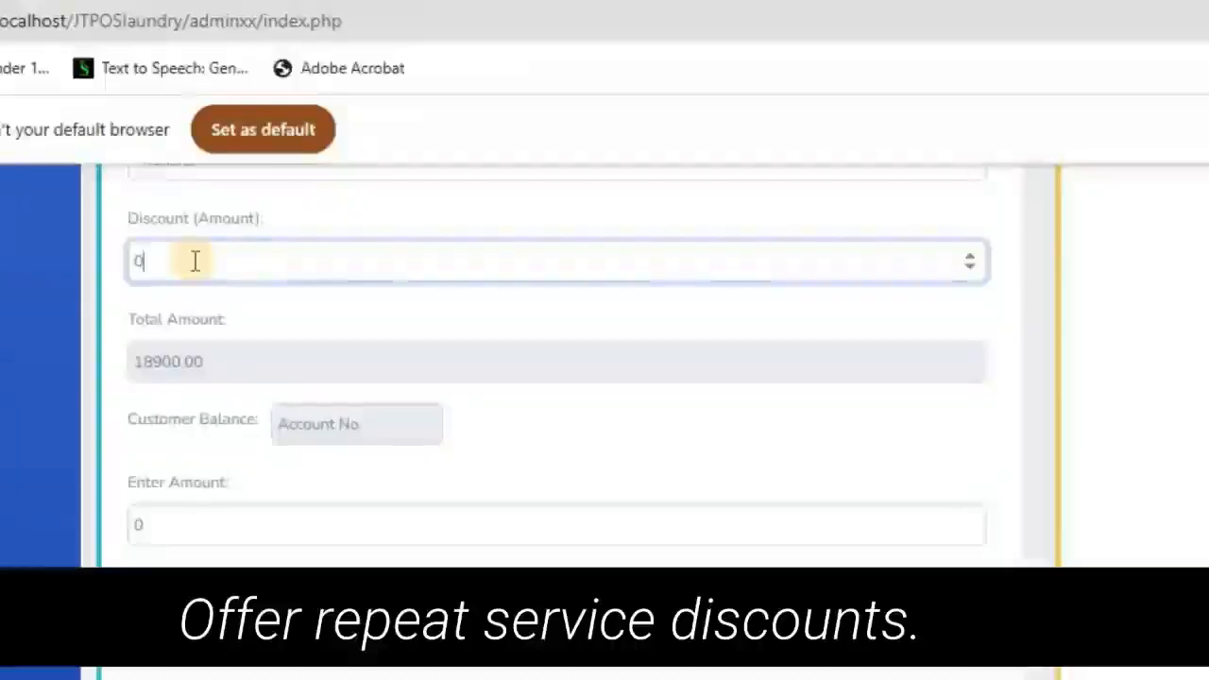
key("BackSpace")
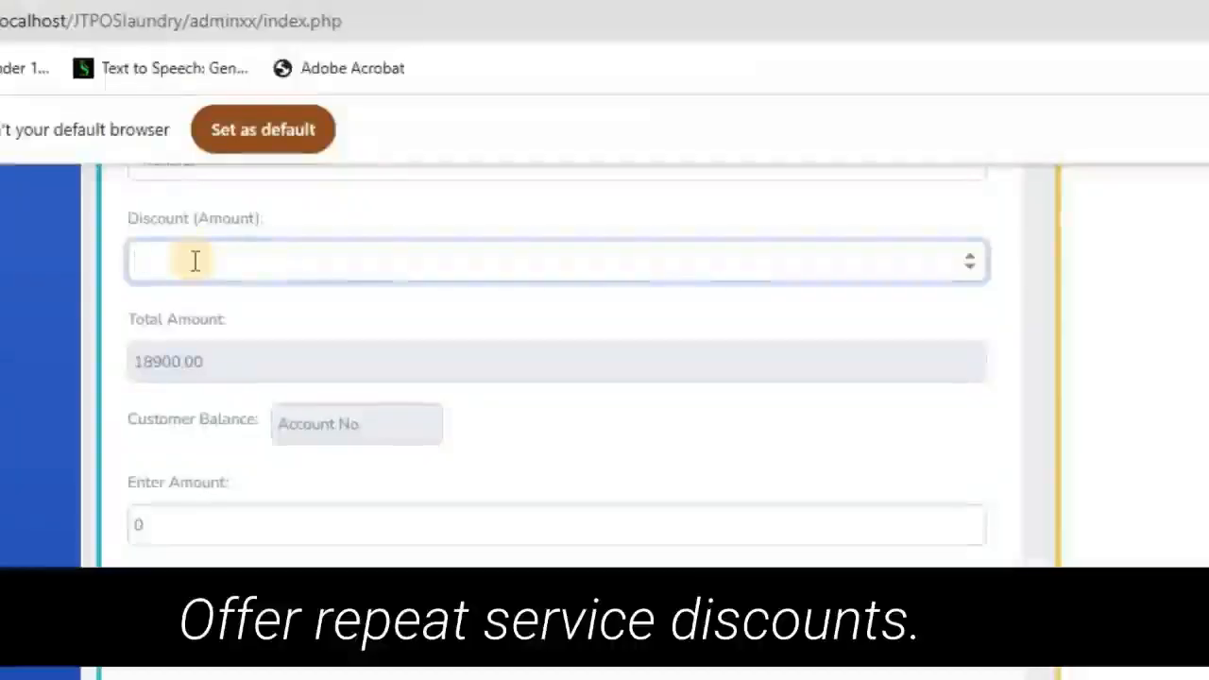
type("1")
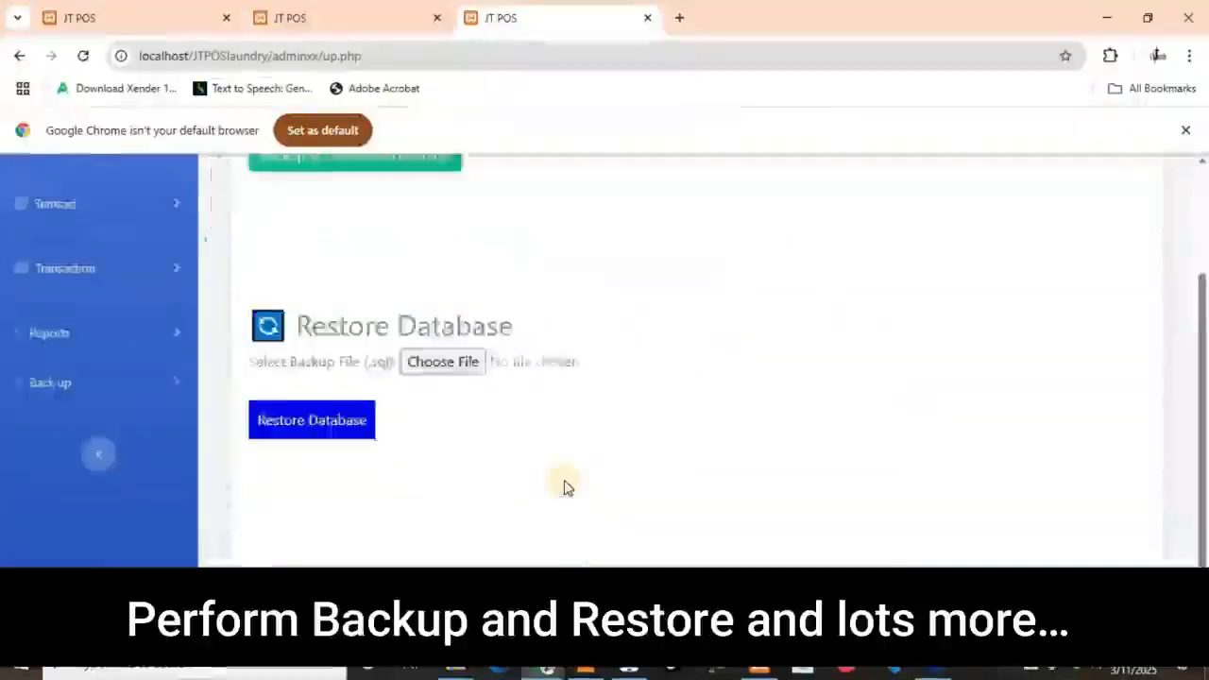
scroll(564, 487, "up", 2)
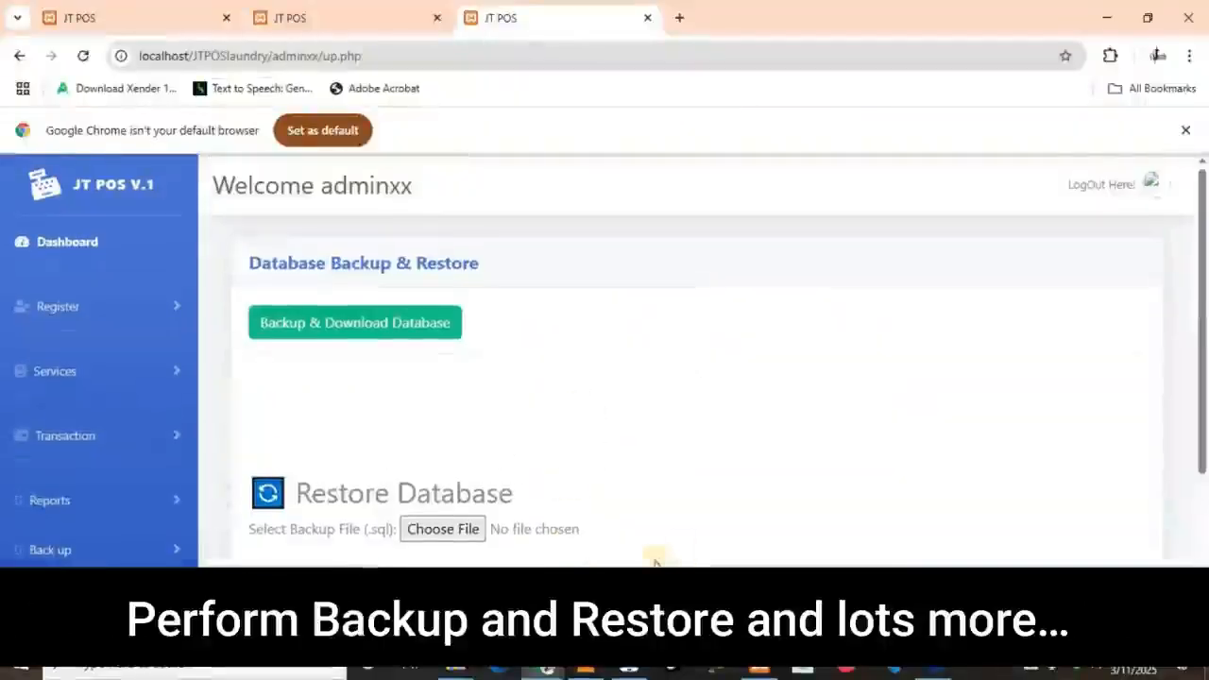